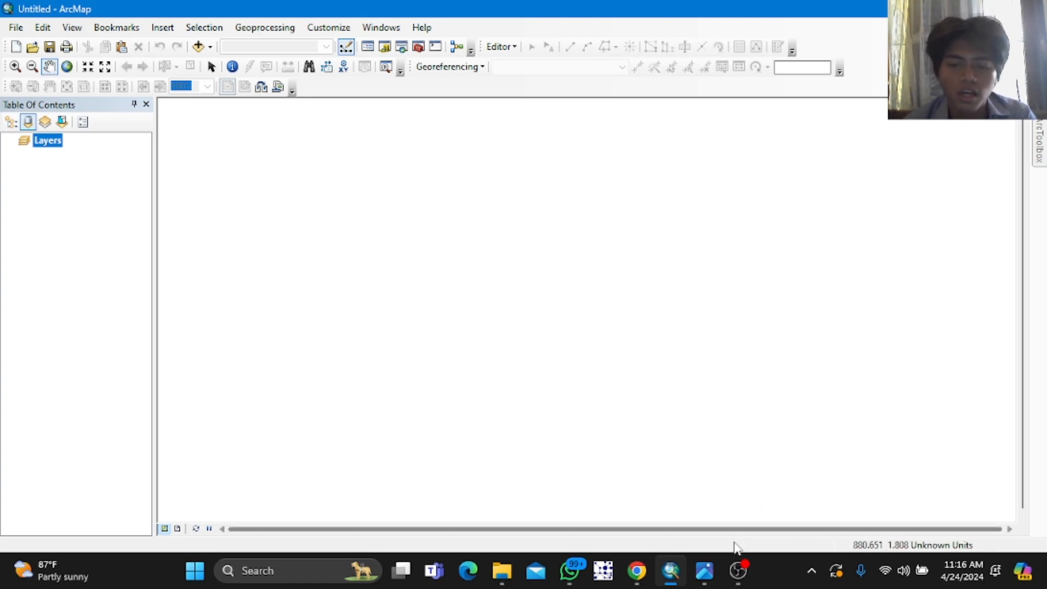
Step: Open the browser, search Google for CHIRPS and open the Climate Hazards Center CHIRPS rainfall estimates page
{"action": "left_click", "coordinate": [637, 573]}
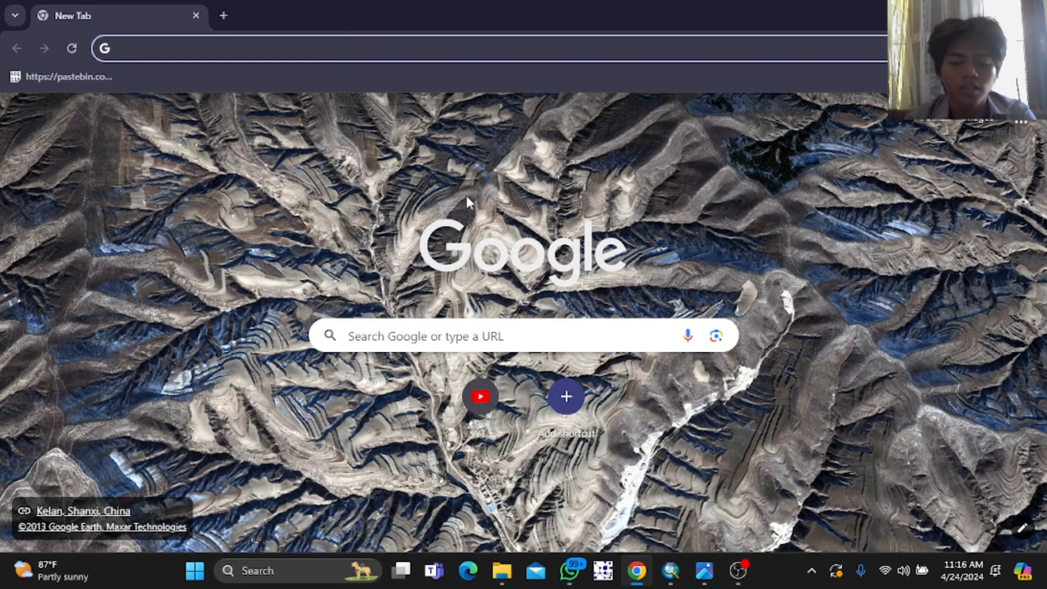
{"action": "type", "text": "c"}
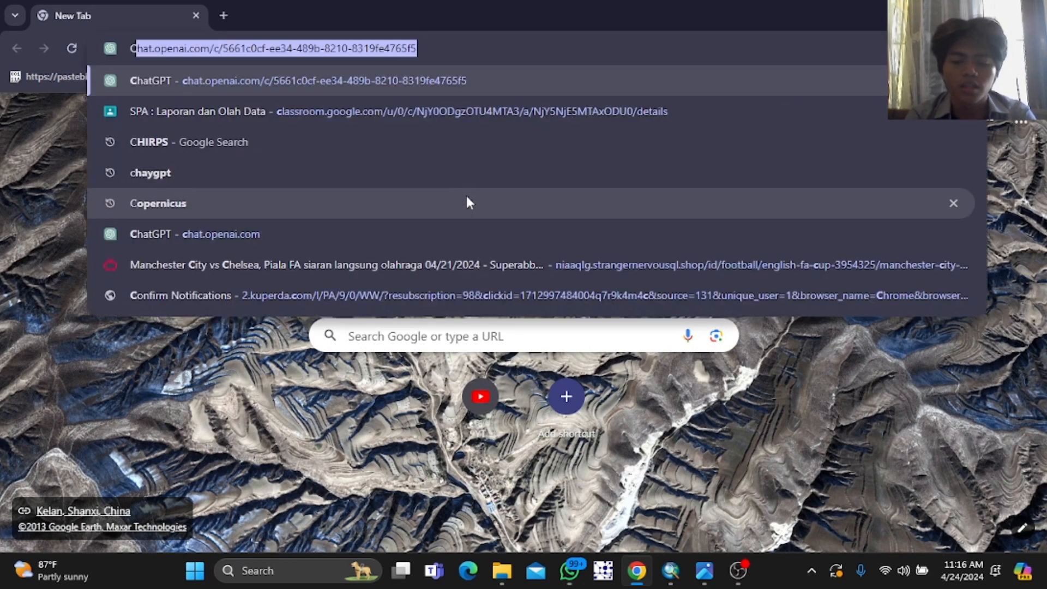
{"action": "type", "text": "H"}
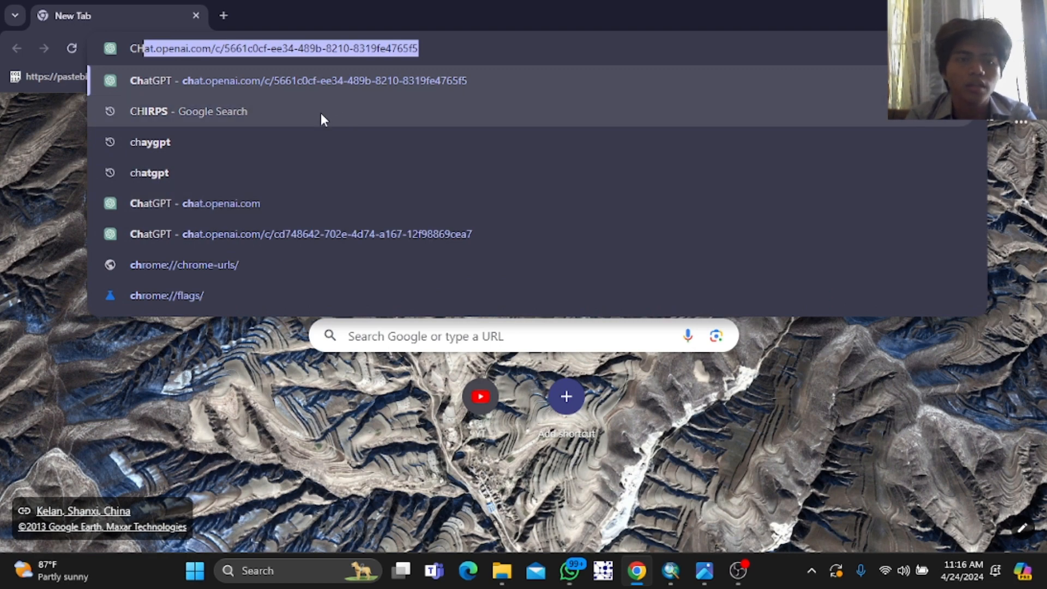
{"action": "left_click", "coordinate": [320, 113]}
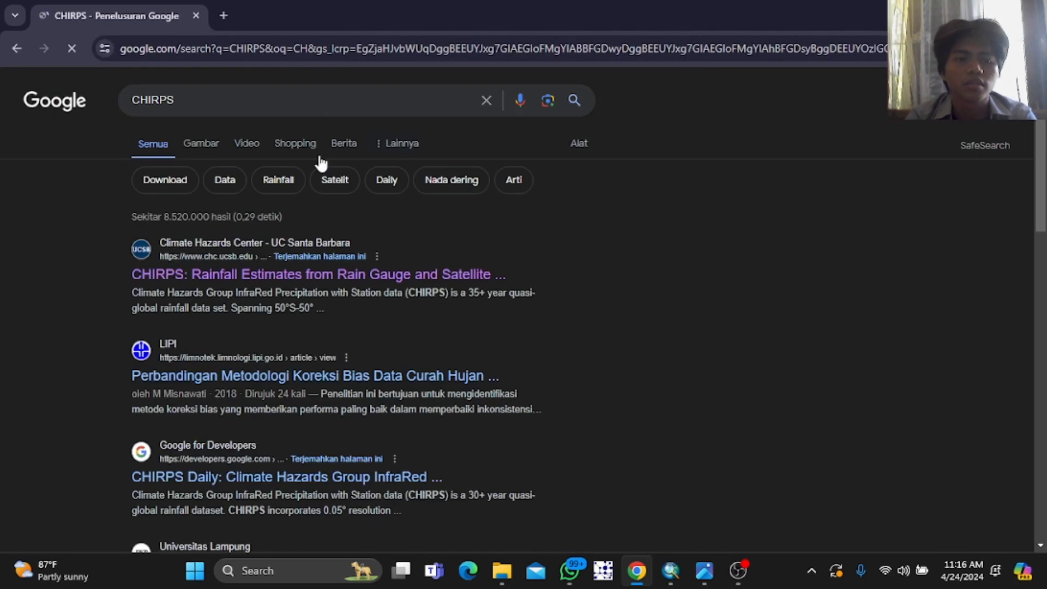
{"action": "left_click", "coordinate": [253, 272]}
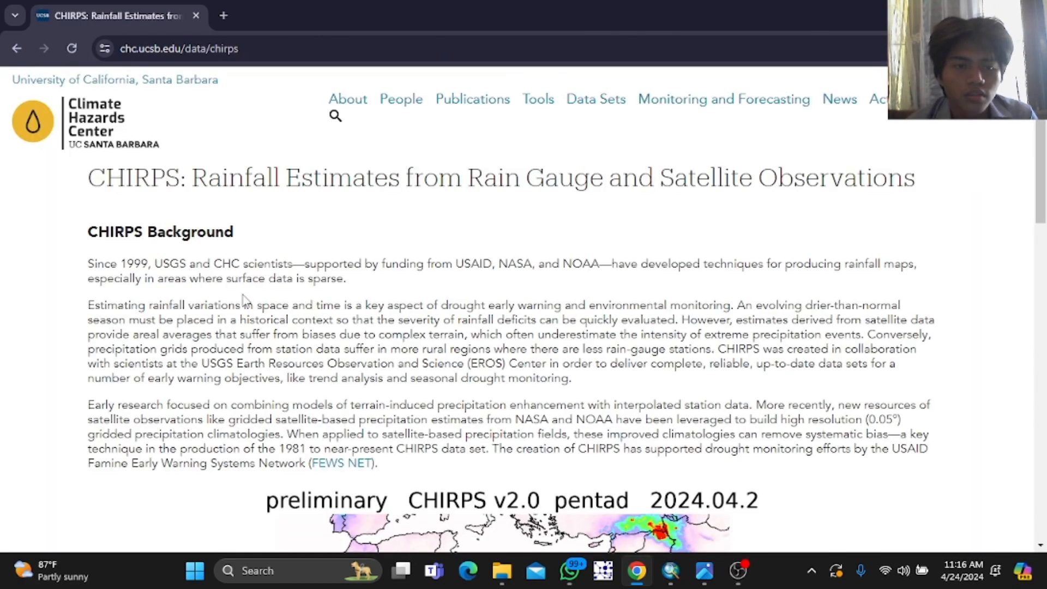
Step: Browse to the CHIRPS-2.0 data index and open the indonesia_monthly bils directory
{"action": "scroll", "coordinate": [246, 297], "scroll_direction": "down", "scroll_amount": 8}
{"action": "scroll", "coordinate": [242, 297], "scroll_direction": "down", "scroll_amount": 10}
{"action": "left_click", "coordinate": [229, 283]}
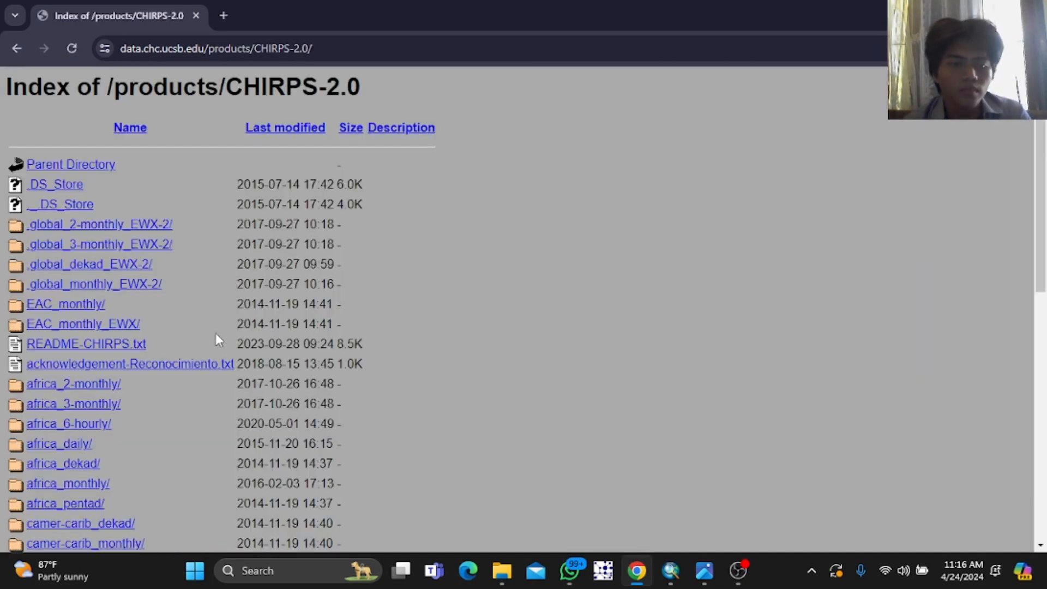
{"action": "scroll", "coordinate": [215, 333], "scroll_direction": "down", "scroll_amount": 9}
{"action": "left_click", "coordinate": [93, 370]}
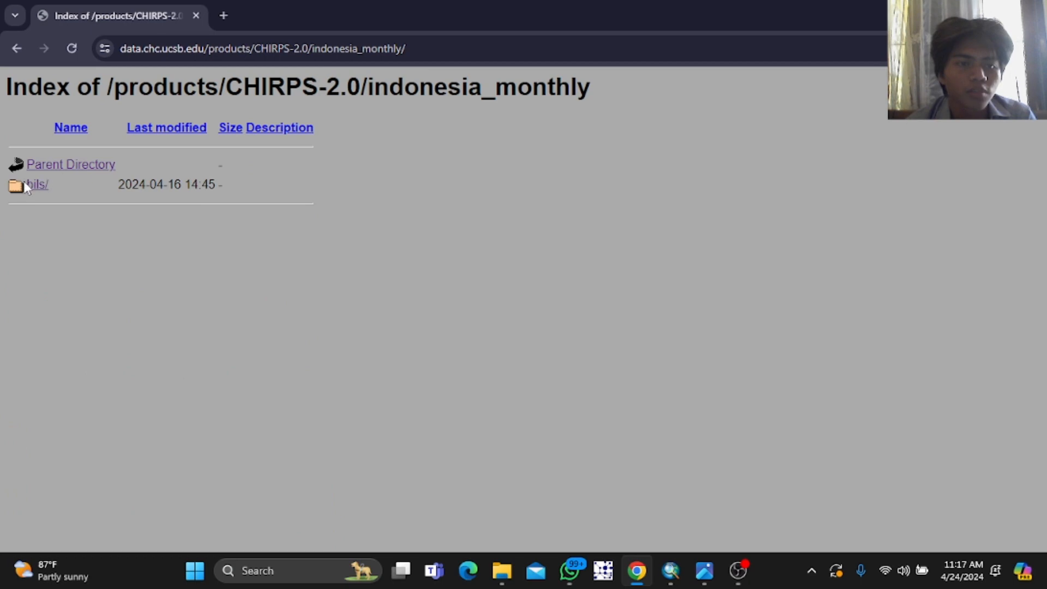
{"action": "left_click", "coordinate": [26, 186]}
Step: Scroll through the list of monthly CHIRPS rainfall archive files
{"action": "scroll", "coordinate": [328, 317], "scroll_direction": "down", "scroll_amount": 5}
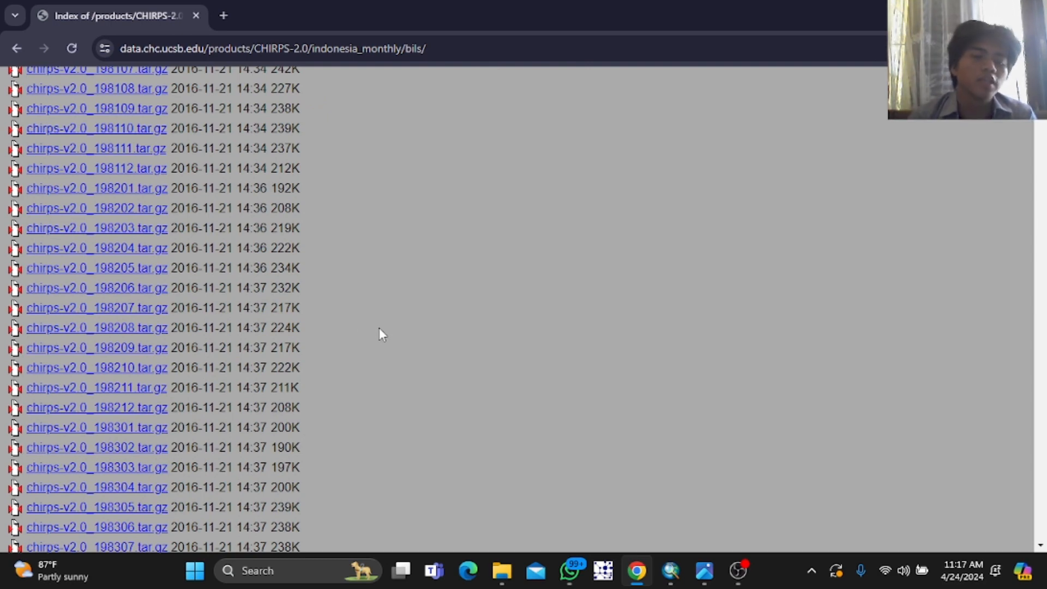
{"action": "scroll", "coordinate": [378, 334], "scroll_direction": "down", "scroll_amount": 5}
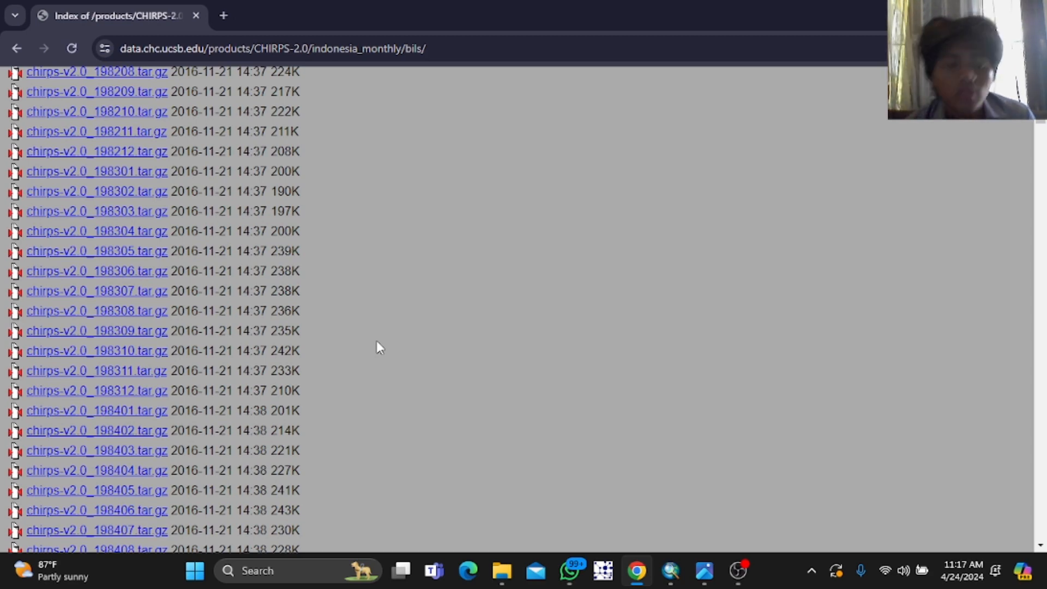
{"action": "scroll", "coordinate": [374, 343], "scroll_direction": "down", "scroll_amount": 10}
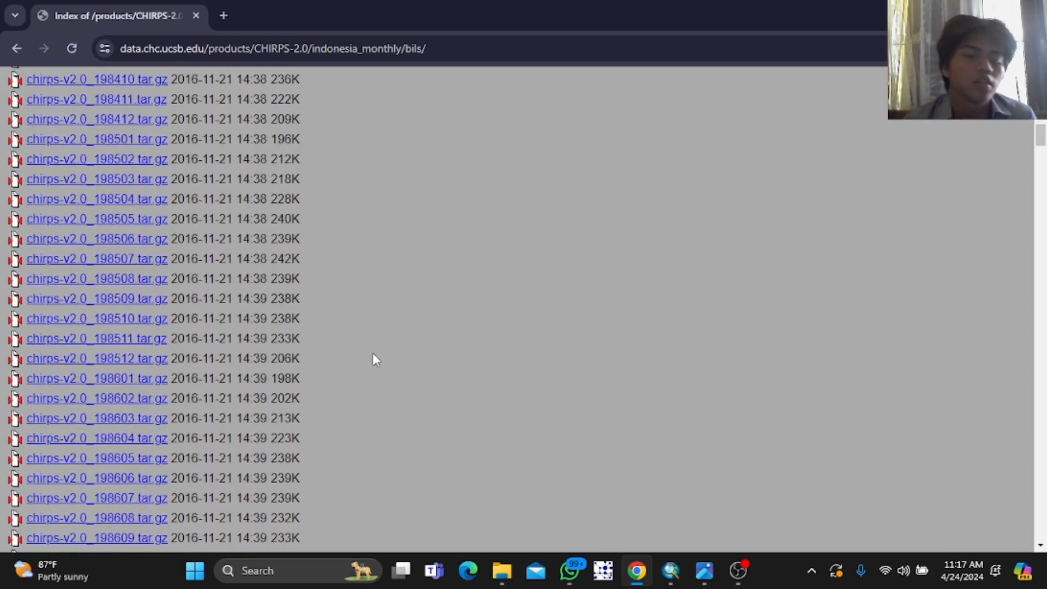
{"action": "scroll", "coordinate": [374, 356], "scroll_direction": "down", "scroll_amount": 15}
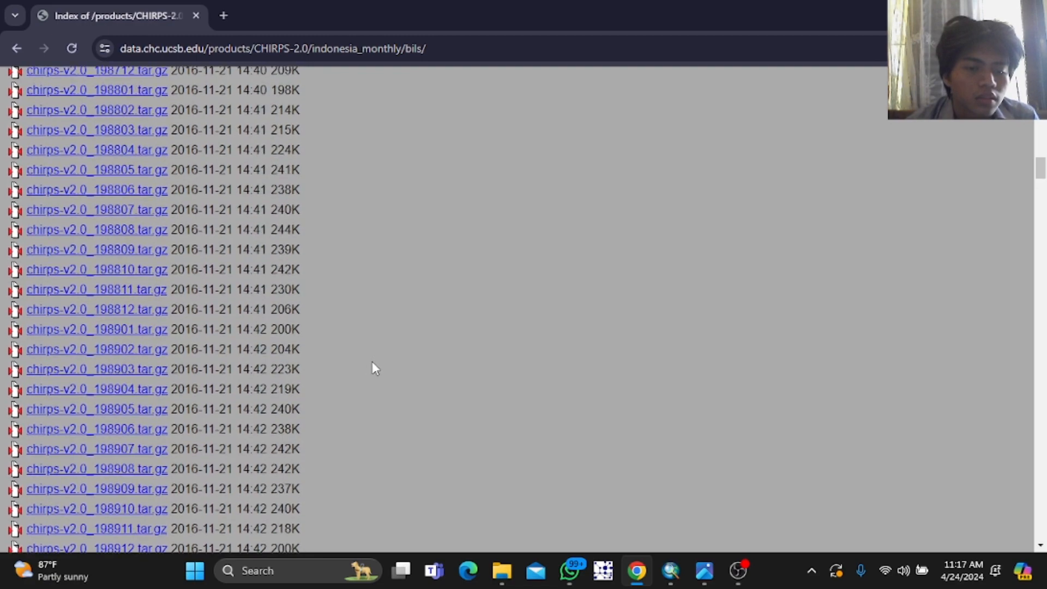
{"action": "scroll", "coordinate": [367, 367], "scroll_direction": "down", "scroll_amount": 20}
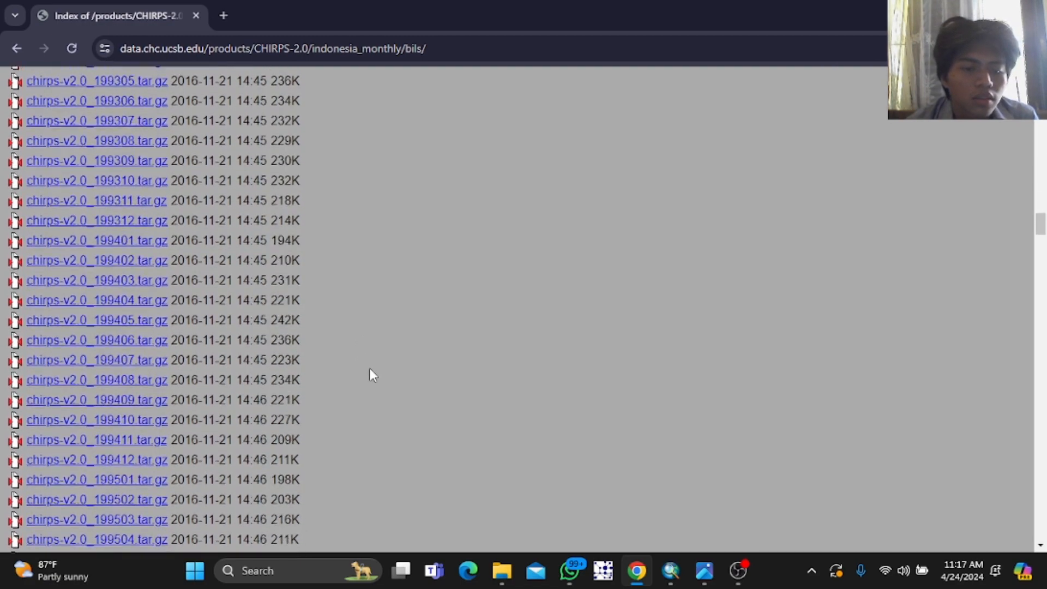
{"action": "scroll", "coordinate": [364, 378], "scroll_direction": "down", "scroll_amount": 20}
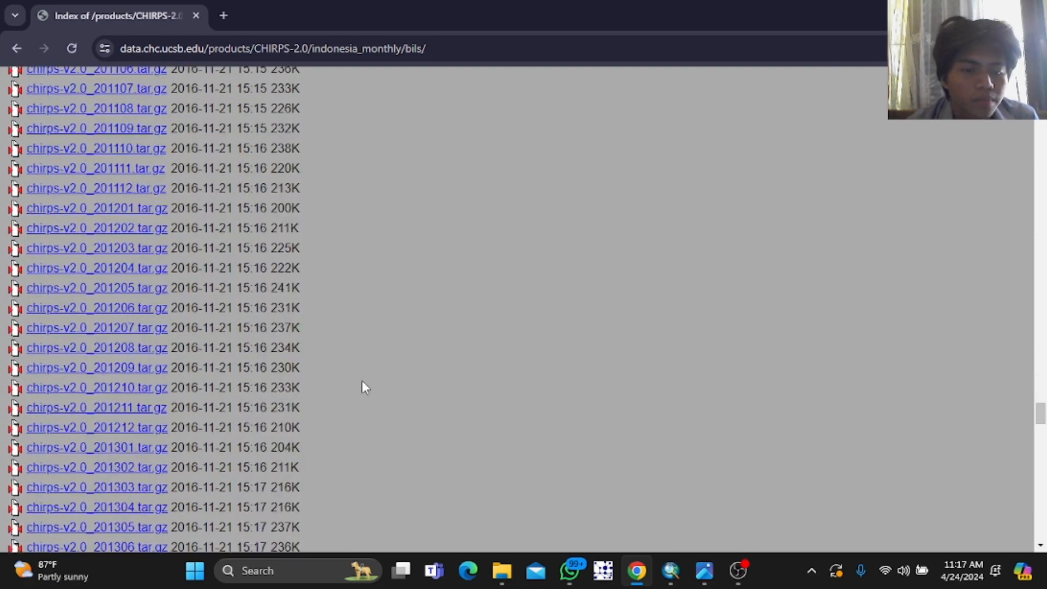
{"action": "scroll", "coordinate": [362, 380], "scroll_direction": "down", "scroll_amount": 17}
{"action": "scroll", "coordinate": [362, 378], "scroll_direction": "up", "scroll_amount": 5}
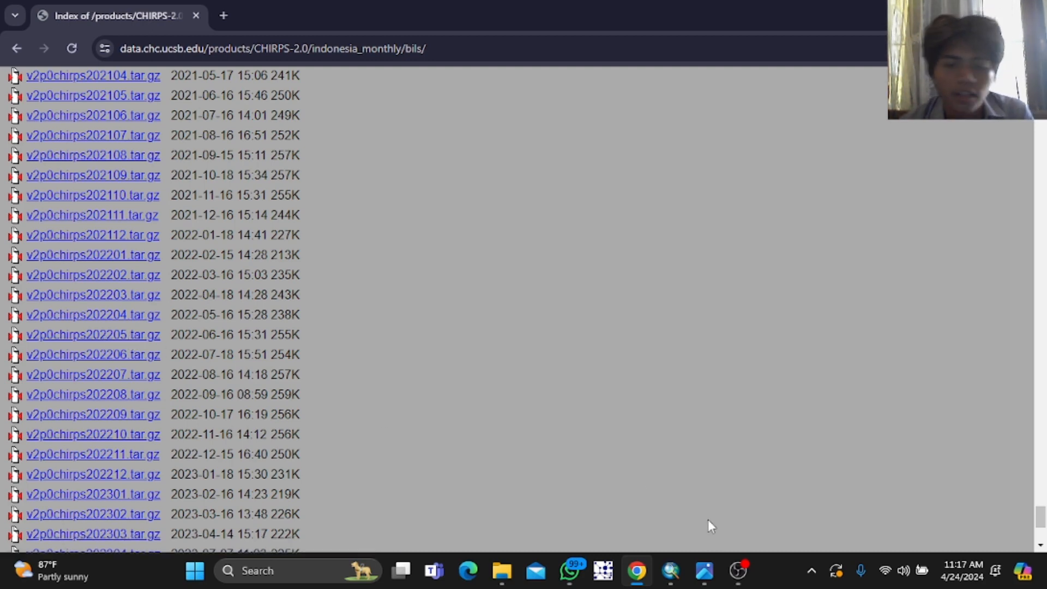
Step: Switch to ArcMap and add the raster v2p0chirps202205.bil from the Modul 5 Curah hujan folder to the map
{"action": "left_click", "coordinate": [667, 578]}
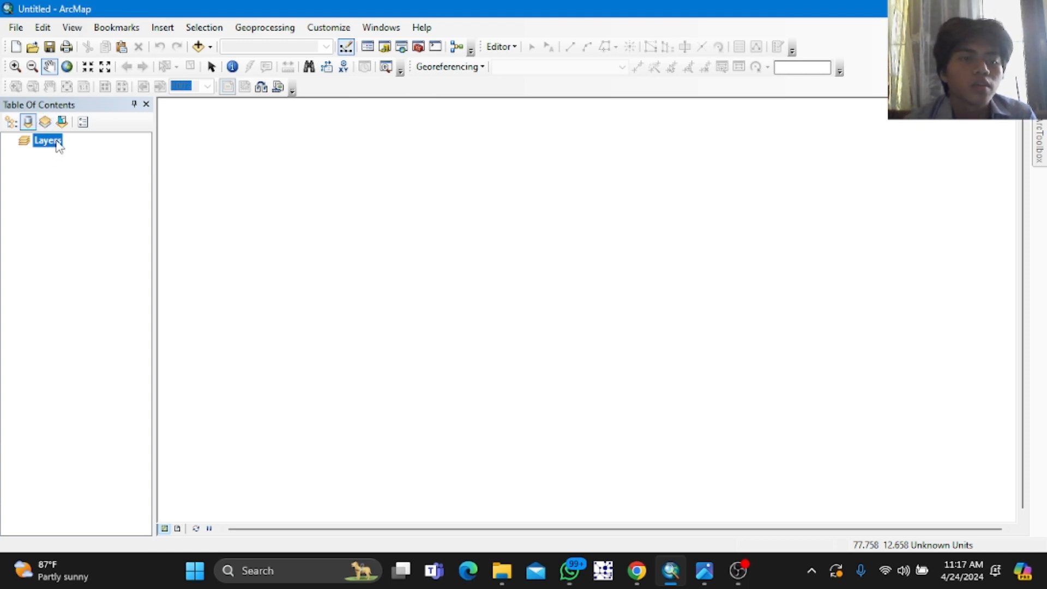
{"action": "right_click", "coordinate": [54, 141]}
{"action": "left_click", "coordinate": [91, 148]}
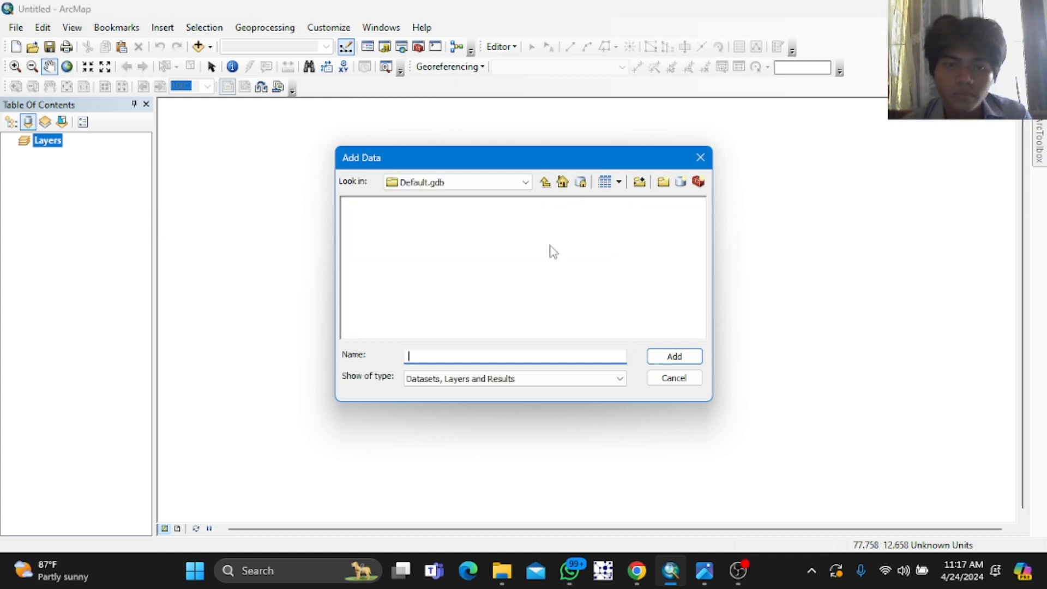
{"action": "left_click", "coordinate": [525, 182]}
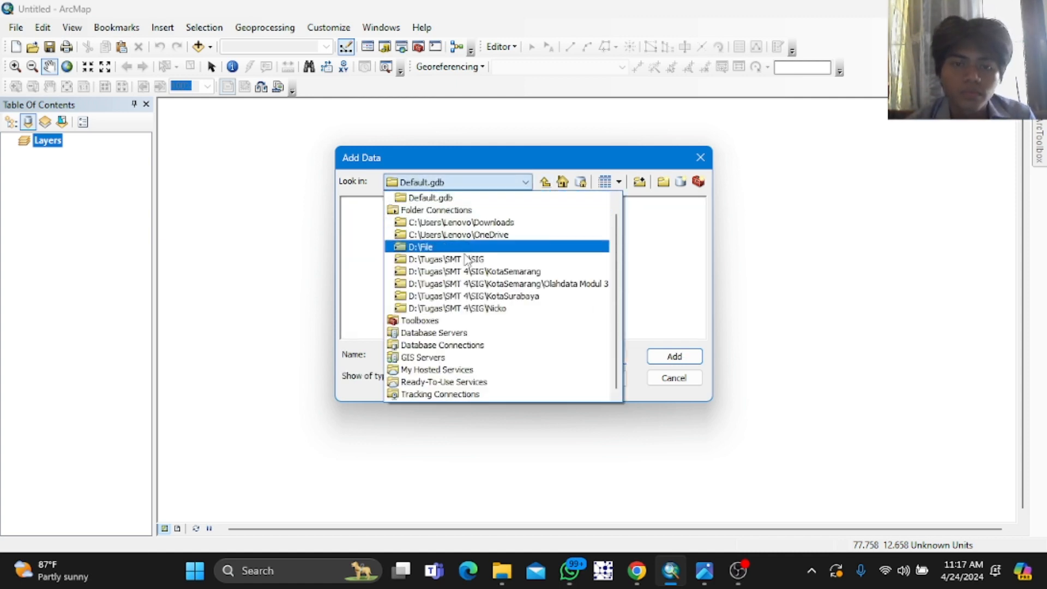
{"action": "left_click", "coordinate": [469, 259]}
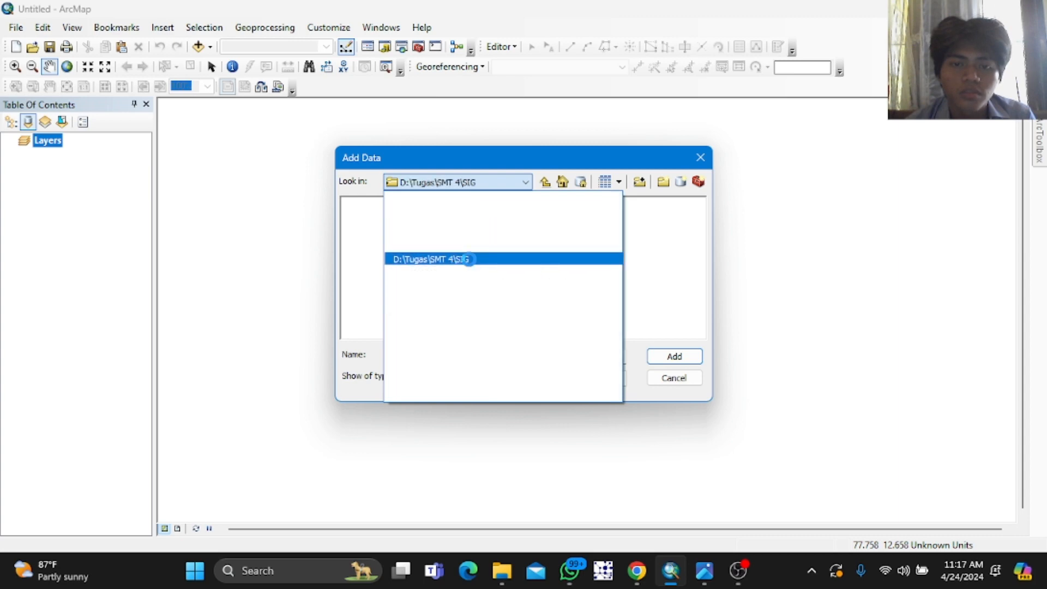
{"action": "double_click", "coordinate": [379, 244]}
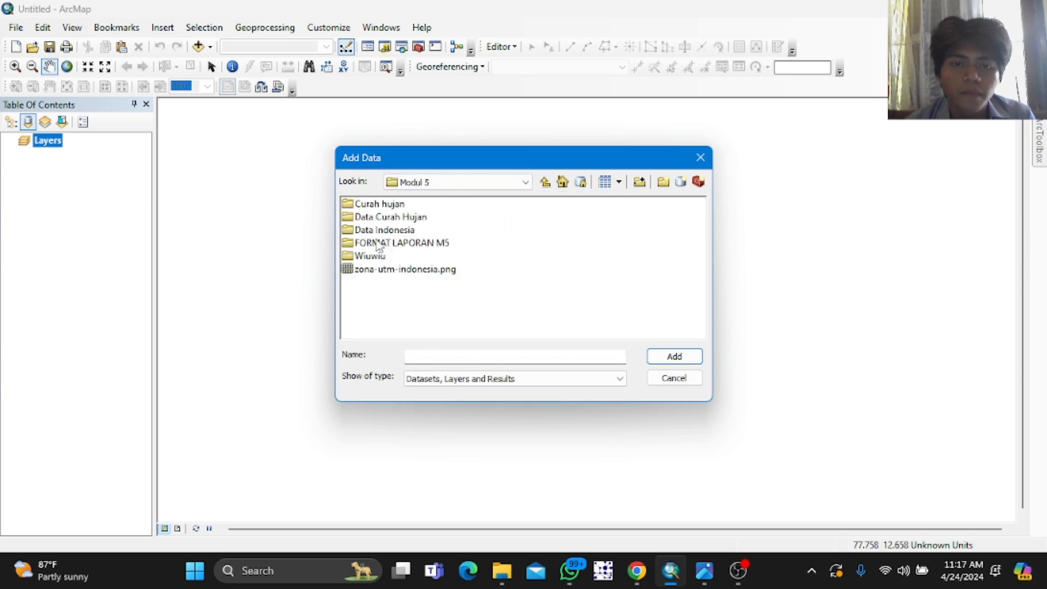
{"action": "double_click", "coordinate": [389, 203]}
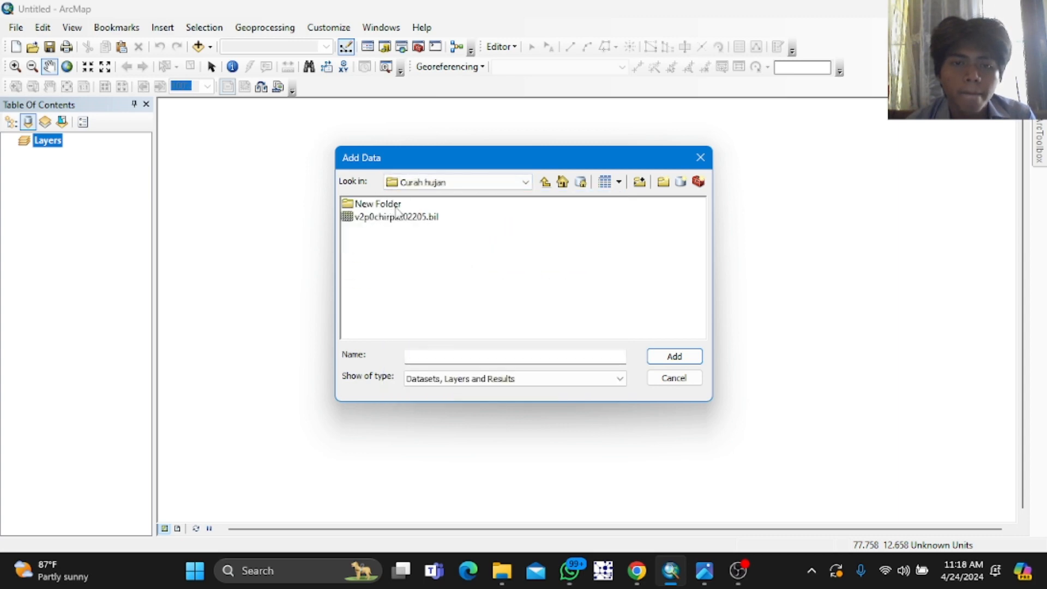
{"action": "left_click", "coordinate": [396, 217]}
{"action": "left_click", "coordinate": [671, 357]}
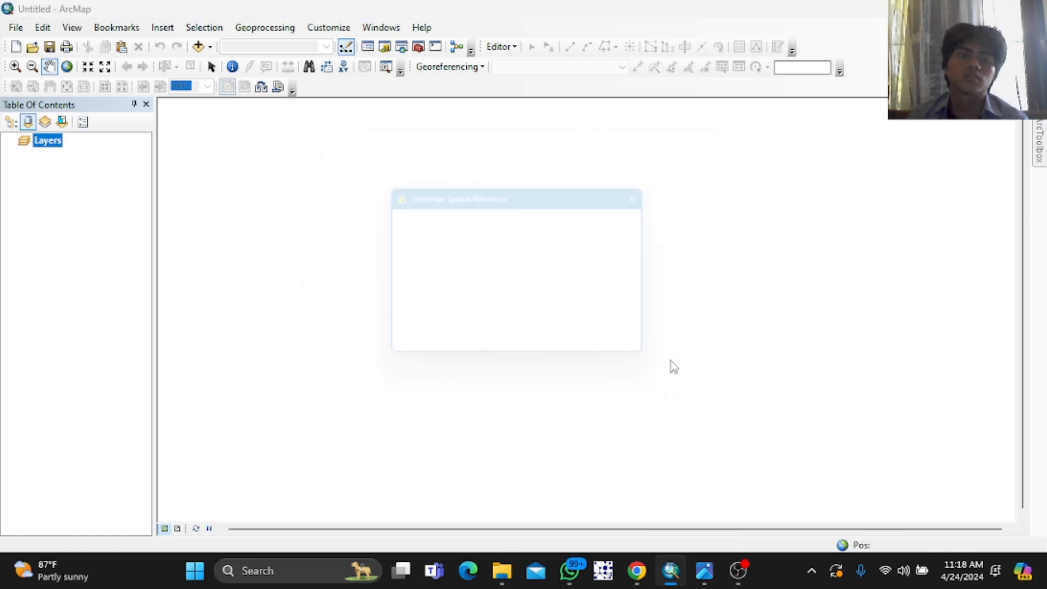
{"action": "left_click", "coordinate": [605, 355]}
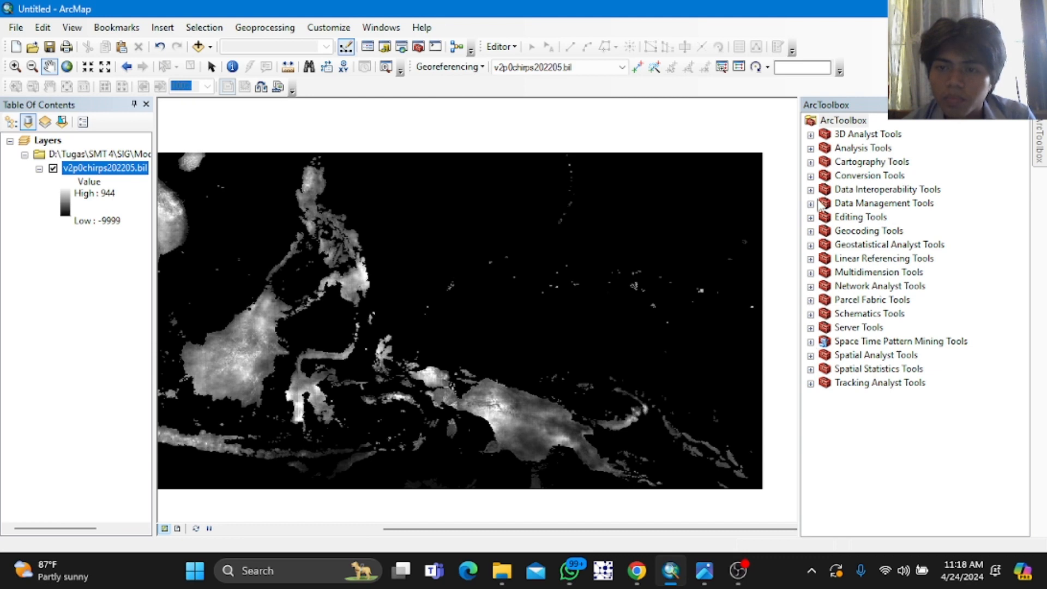
Step: Open the Raster Calculator from the Map Algebra toolset in Spatial Analyst Tools
{"action": "left_click", "coordinate": [811, 206]}
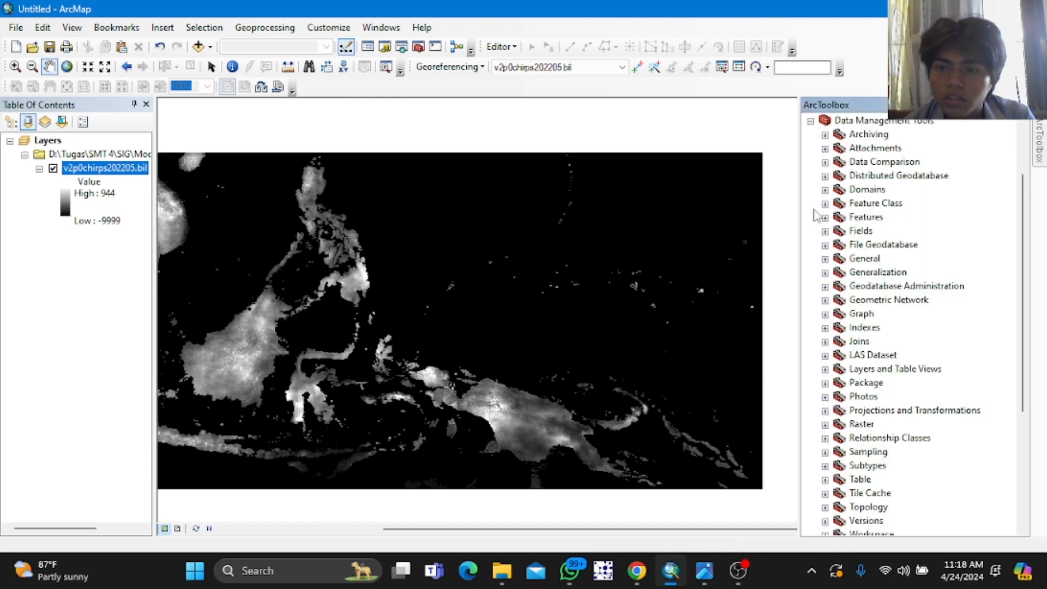
{"action": "left_click", "coordinate": [811, 121]}
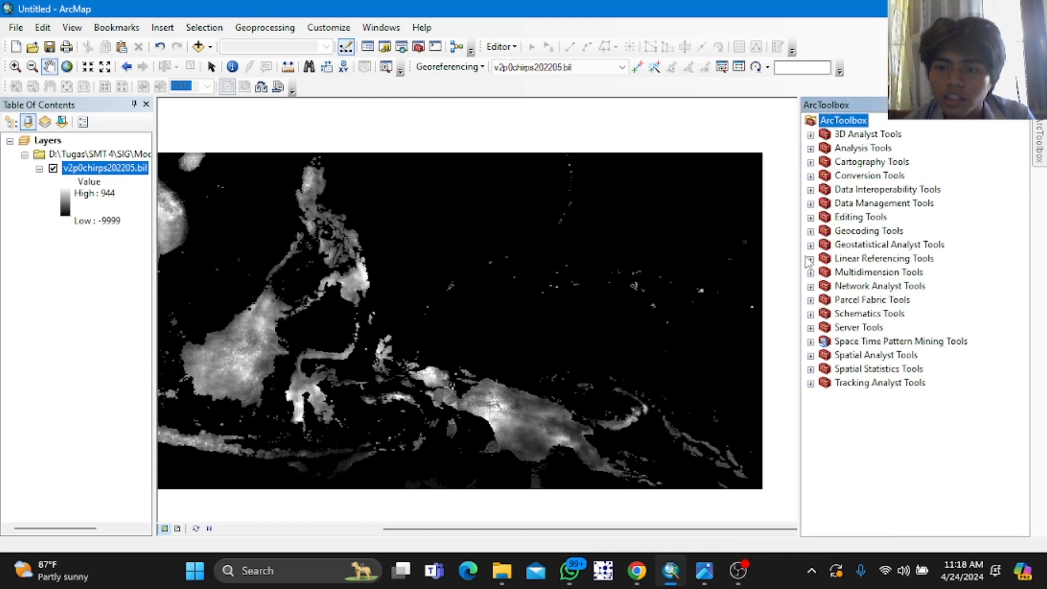
{"action": "left_click", "coordinate": [811, 355]}
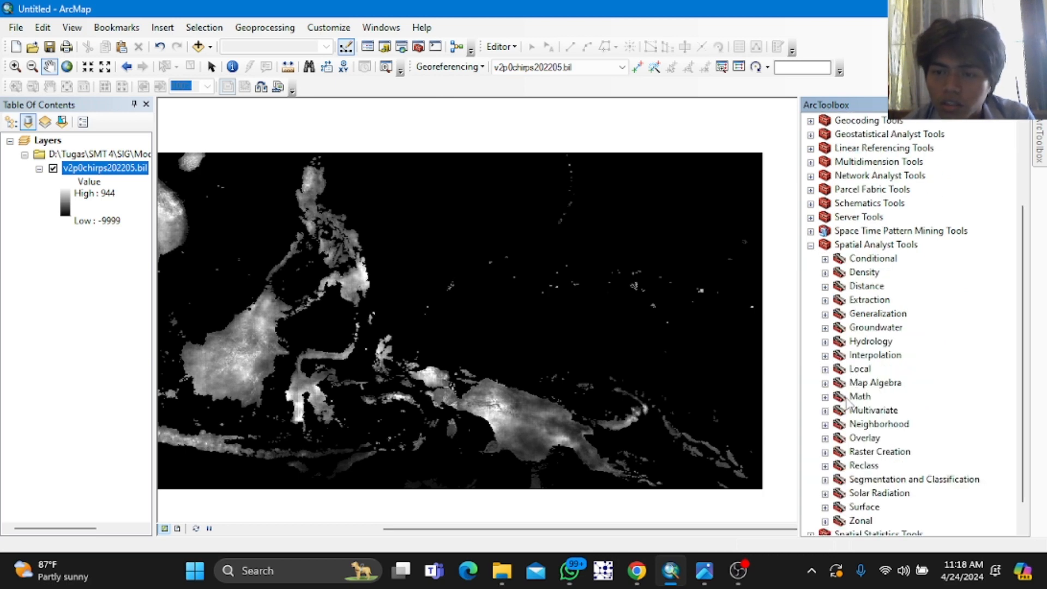
{"action": "left_click", "coordinate": [825, 383]}
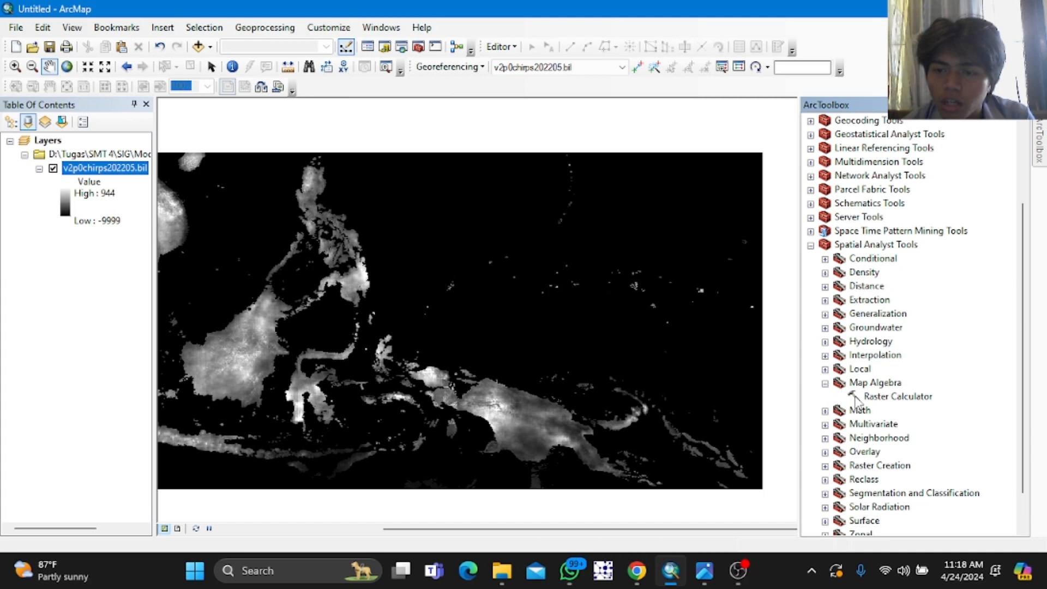
{"action": "left_click", "coordinate": [869, 399]}
{"action": "double_click", "coordinate": [869, 398]}
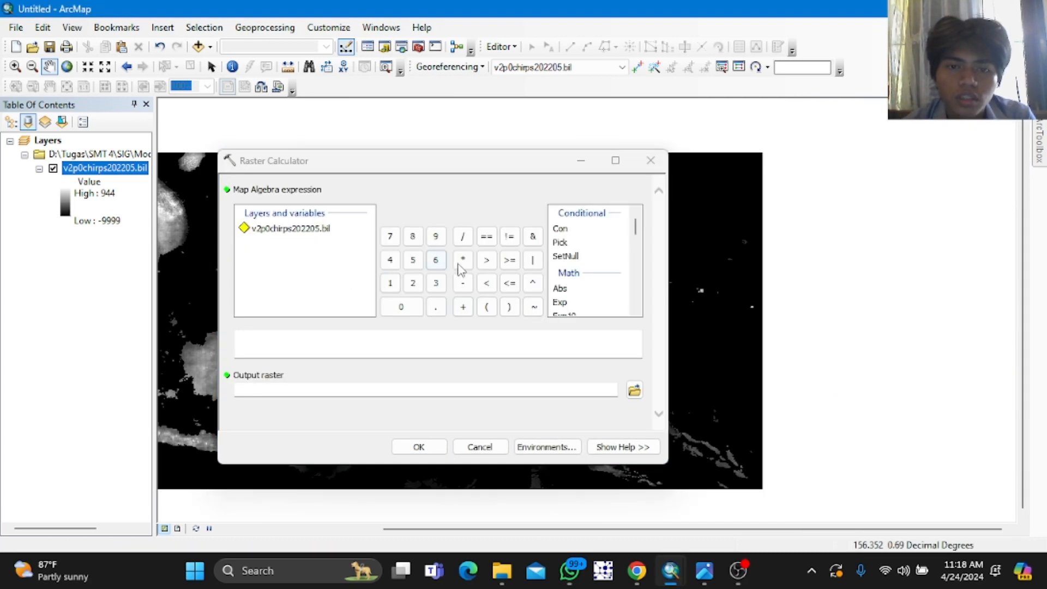
Step: Build the expression SetNull("v2p0chirps202205.bil" < 0,"v2p0chirps202205.bil") in the Raster Calculator
{"action": "double_click", "coordinate": [565, 256]}
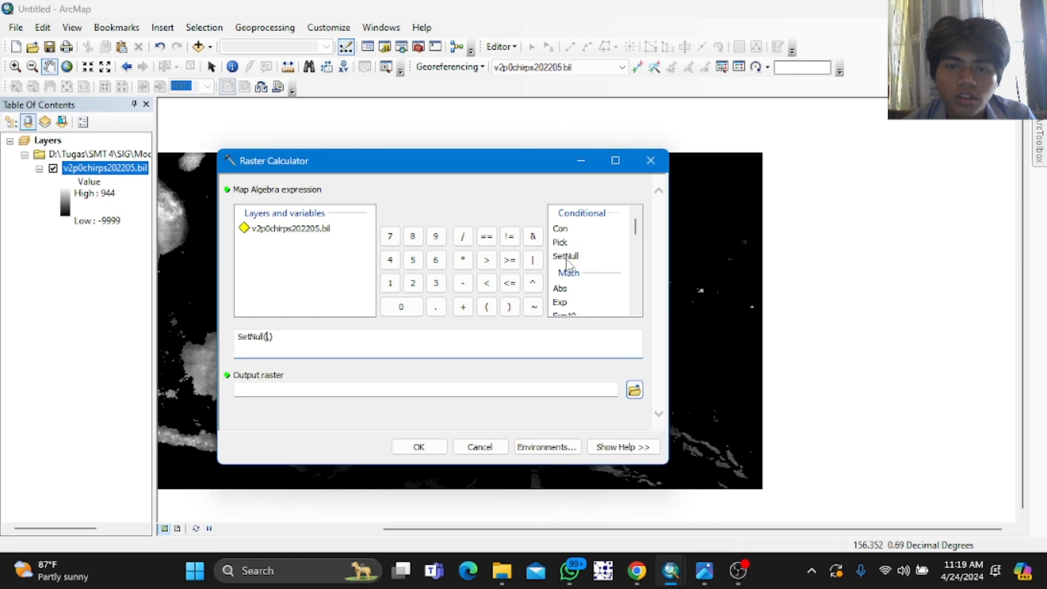
{"action": "double_click", "coordinate": [296, 229]}
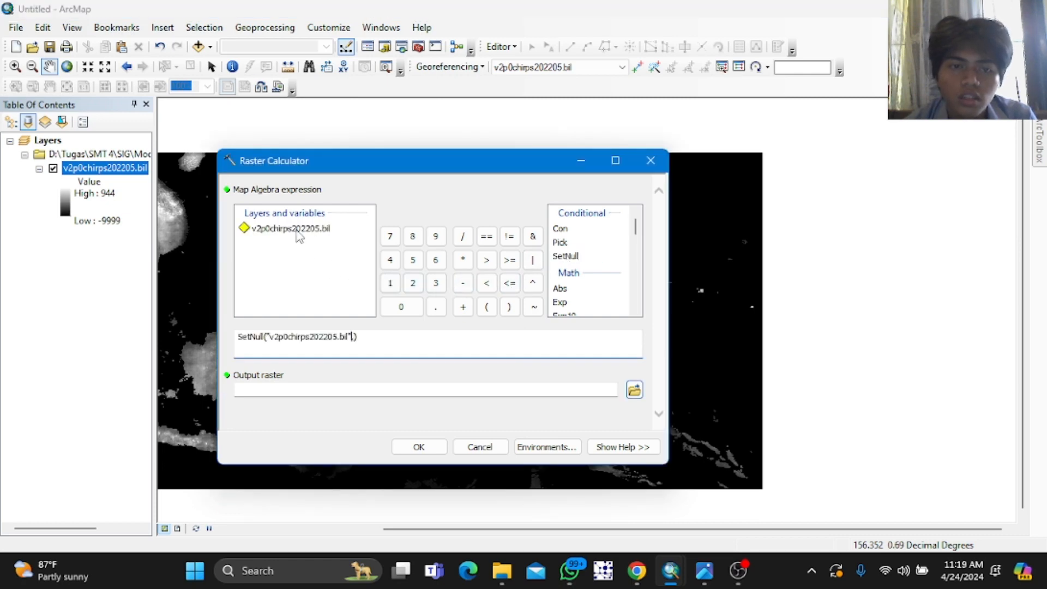
{"action": "type", "text": ","}
{"action": "left_click", "coordinate": [484, 288]}
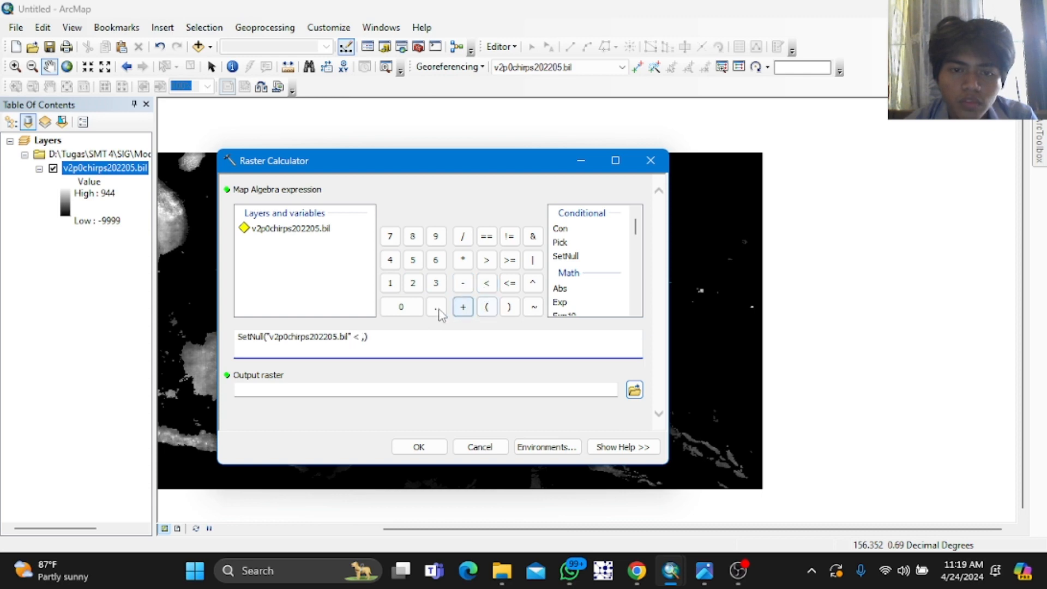
{"action": "left_click", "coordinate": [413, 307]}
{"action": "type", "text": ","}
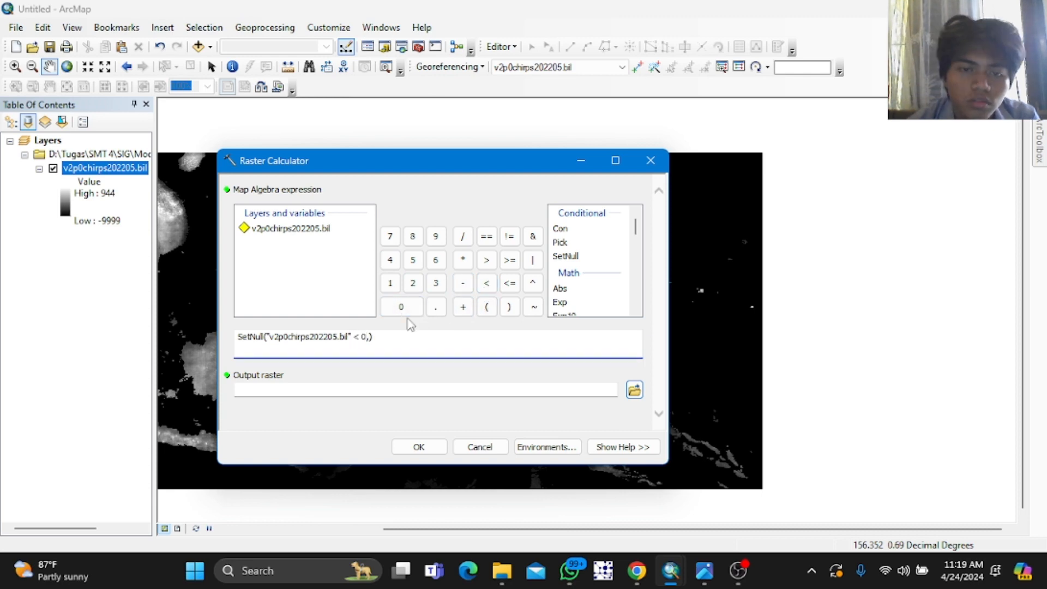
{"action": "double_click", "coordinate": [292, 229]}
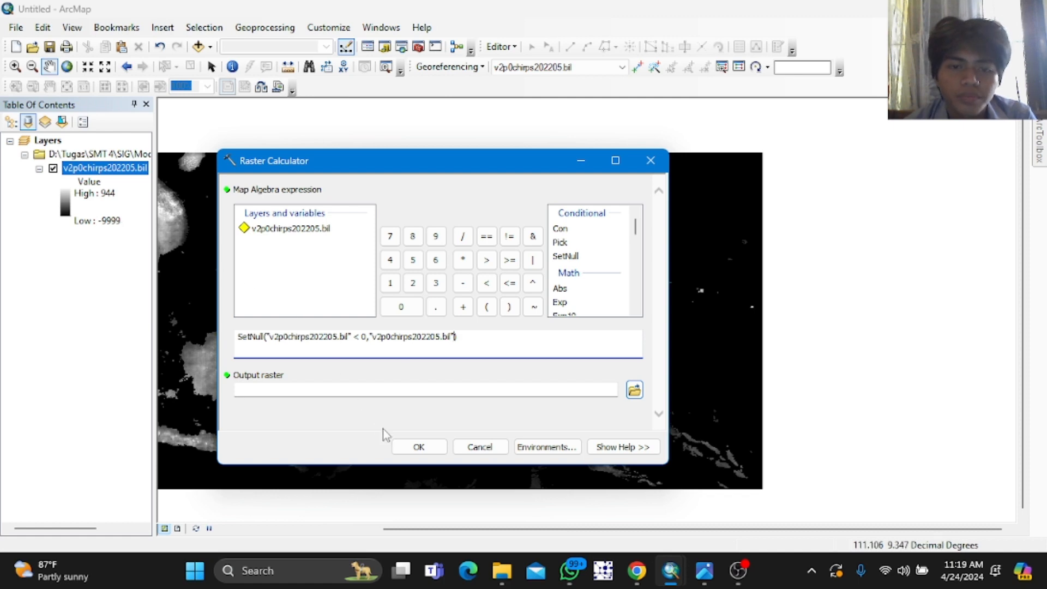
Step: Try to run the SetNull expression in the Raster Calculator with output raster SN_2022 saved in Default.gdb
{"action": "left_click", "coordinate": [636, 391]}
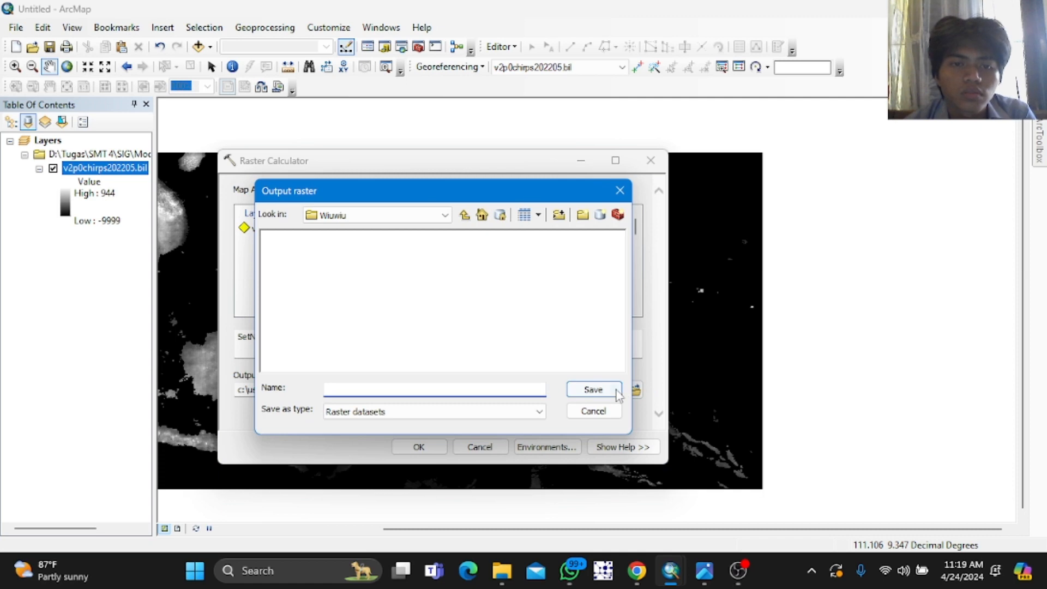
{"action": "left_click", "coordinate": [468, 215]}
{"action": "left_click", "coordinate": [468, 216]}
{"action": "left_click", "coordinate": [468, 216]}
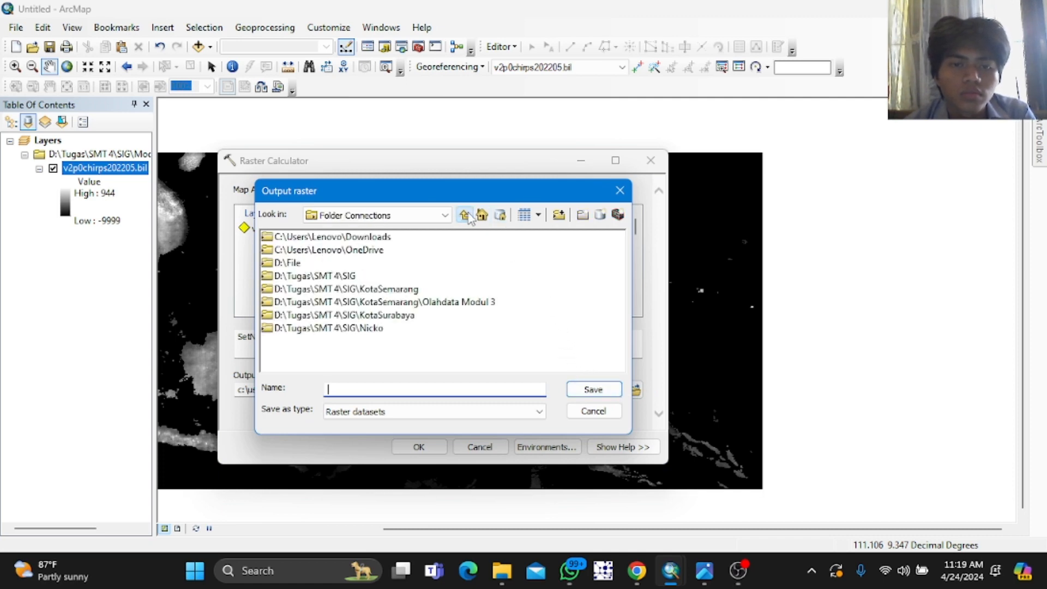
{"action": "left_click", "coordinate": [445, 215]}
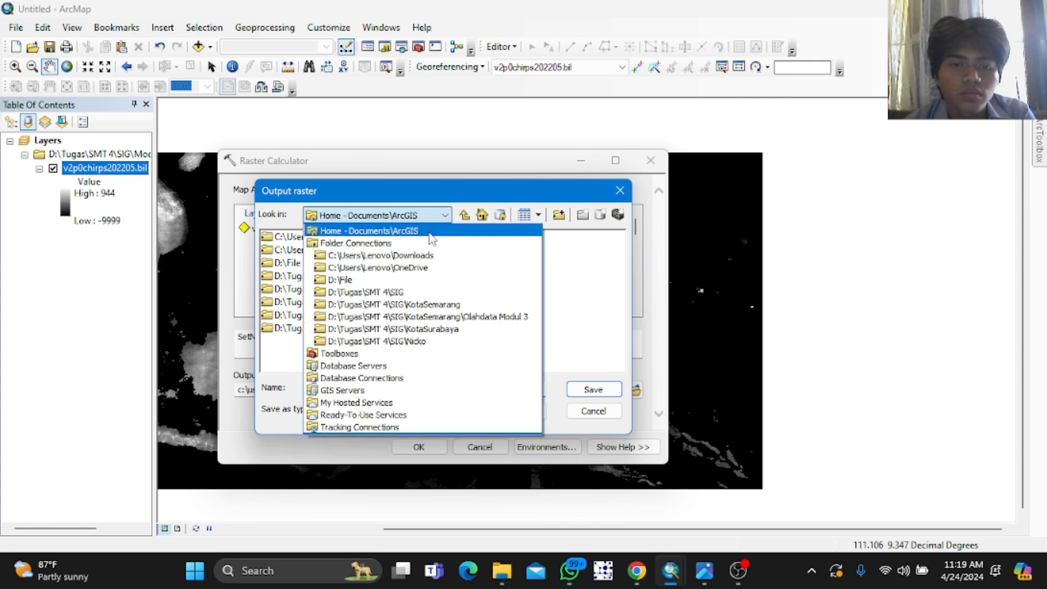
{"action": "left_click", "coordinate": [429, 233]}
{"action": "double_click", "coordinate": [312, 251]}
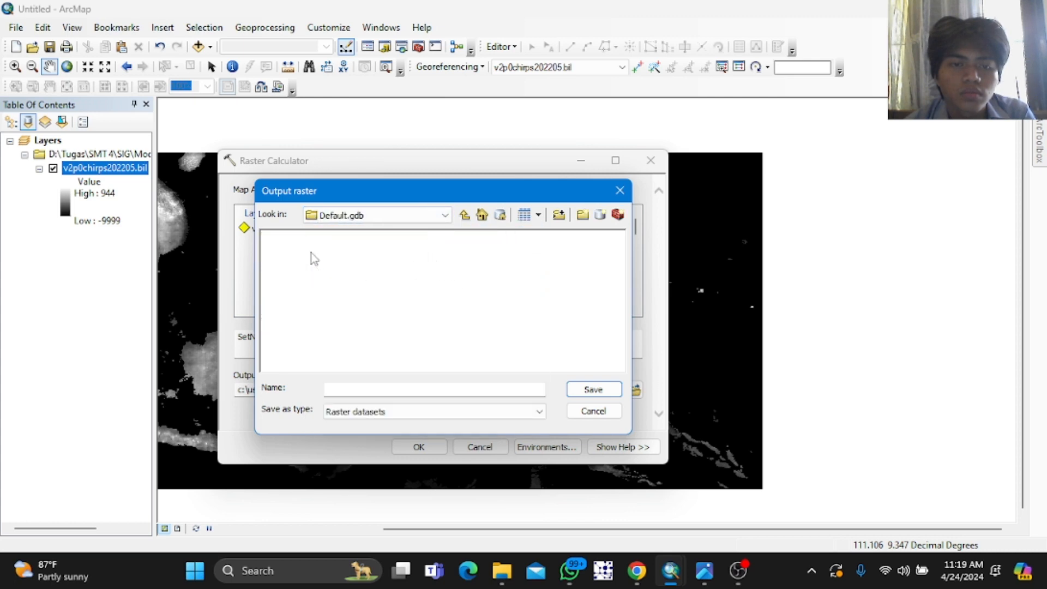
{"action": "left_click", "coordinate": [509, 389]}
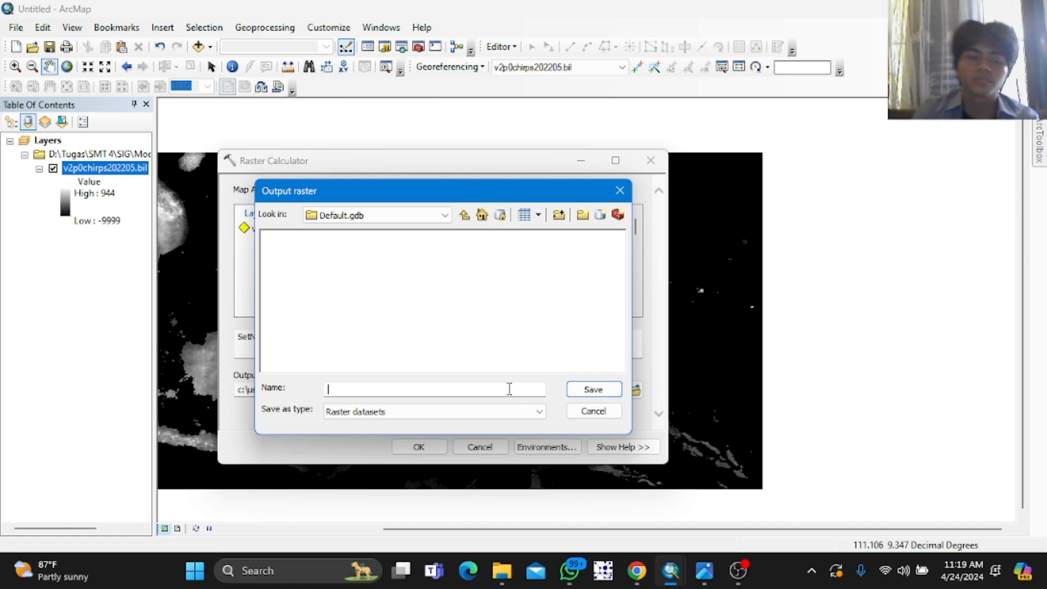
{"action": "type", "text": "SN_2022"}
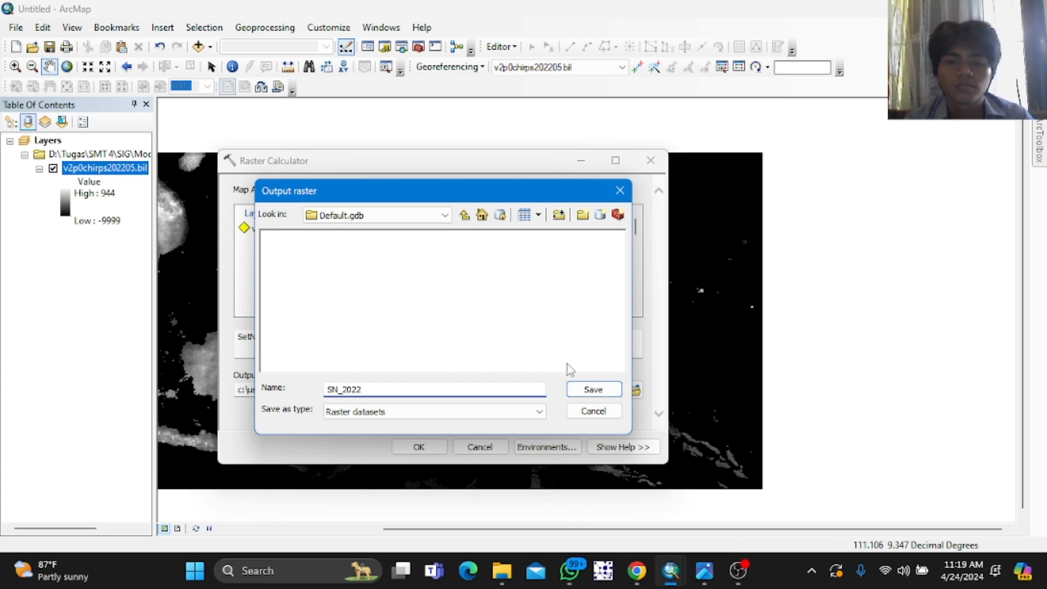
{"action": "left_click", "coordinate": [582, 390]}
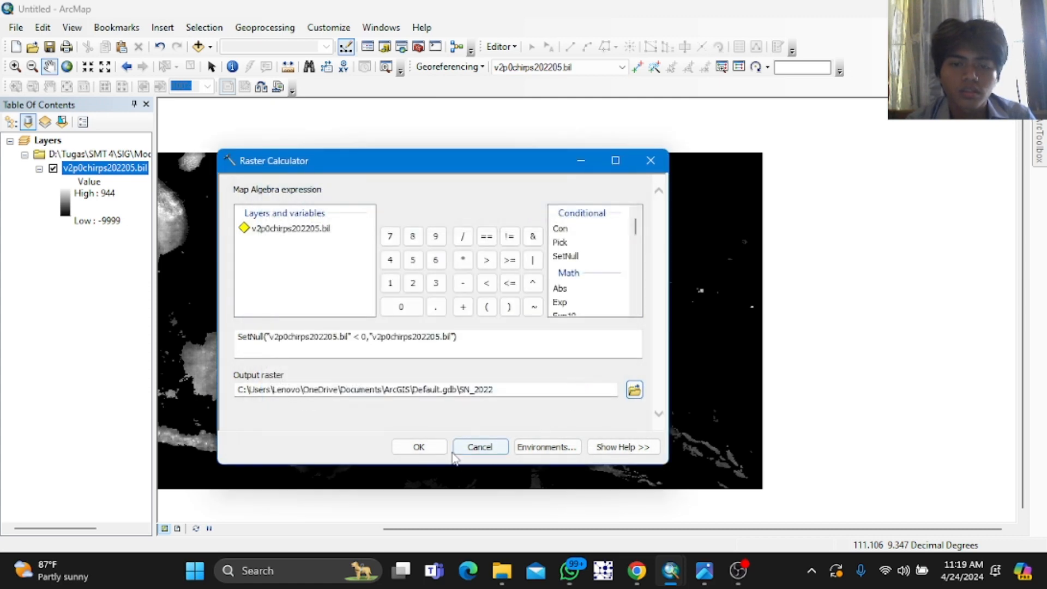
{"action": "left_click", "coordinate": [419, 447]}
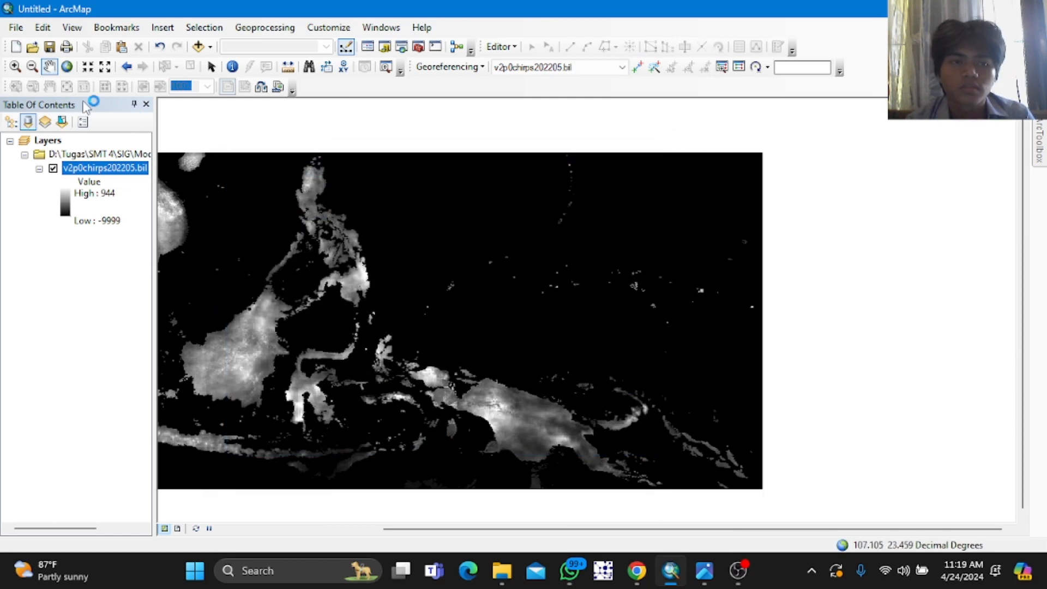
{"action": "left_click", "coordinate": [67, 66]}
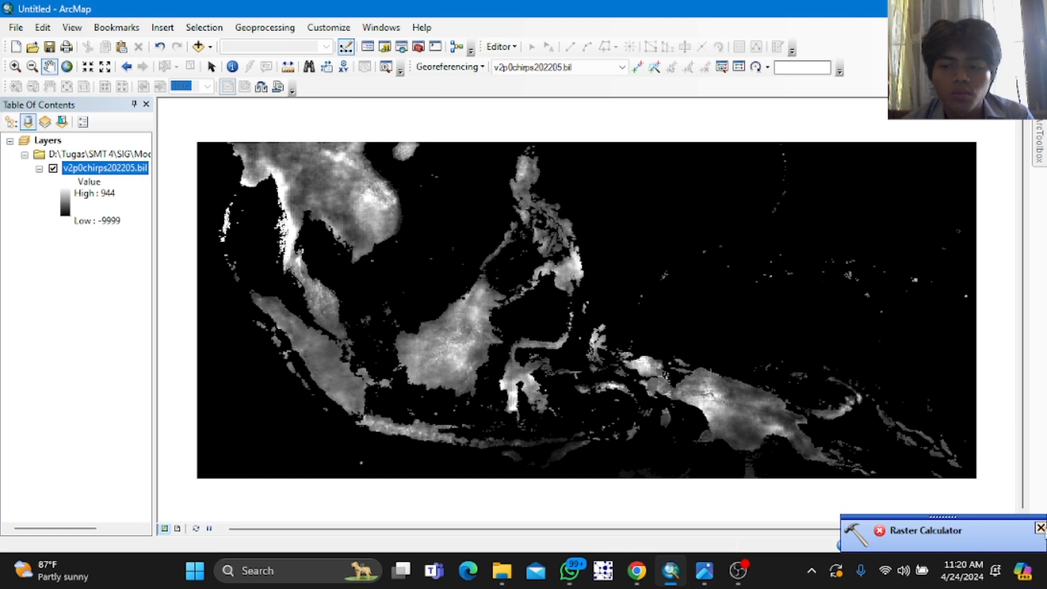
{"action": "left_click", "coordinate": [1041, 528]}
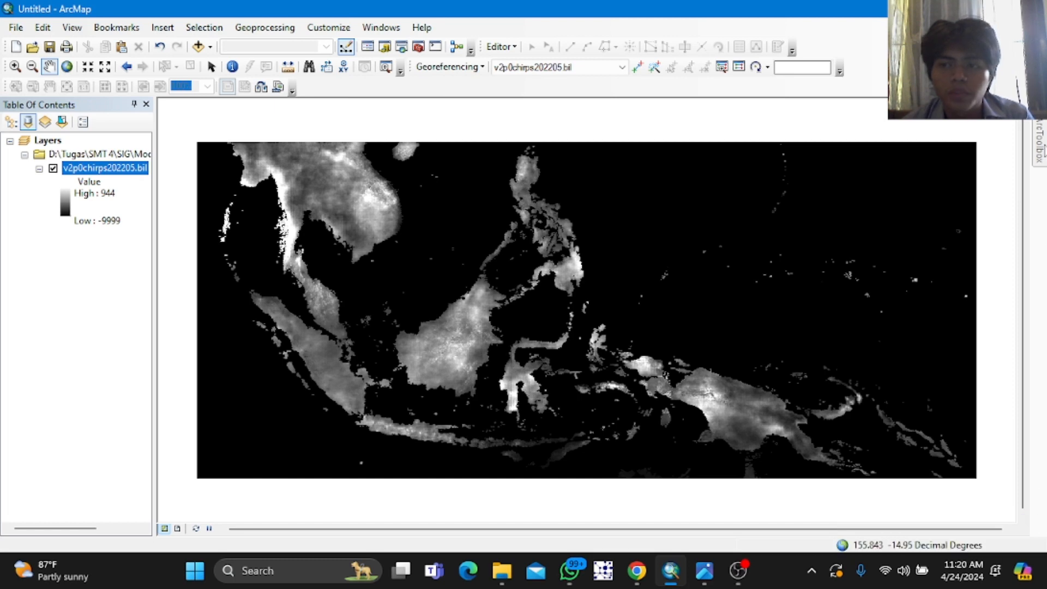
Step: Reopen the Raster Calculator, rebuild SetNull("v2p0chirps202205.bil" < 0,"v2p0chirps202205.bil") and run it with the default output
{"action": "mouse_move", "coordinate": [1042, 148]}
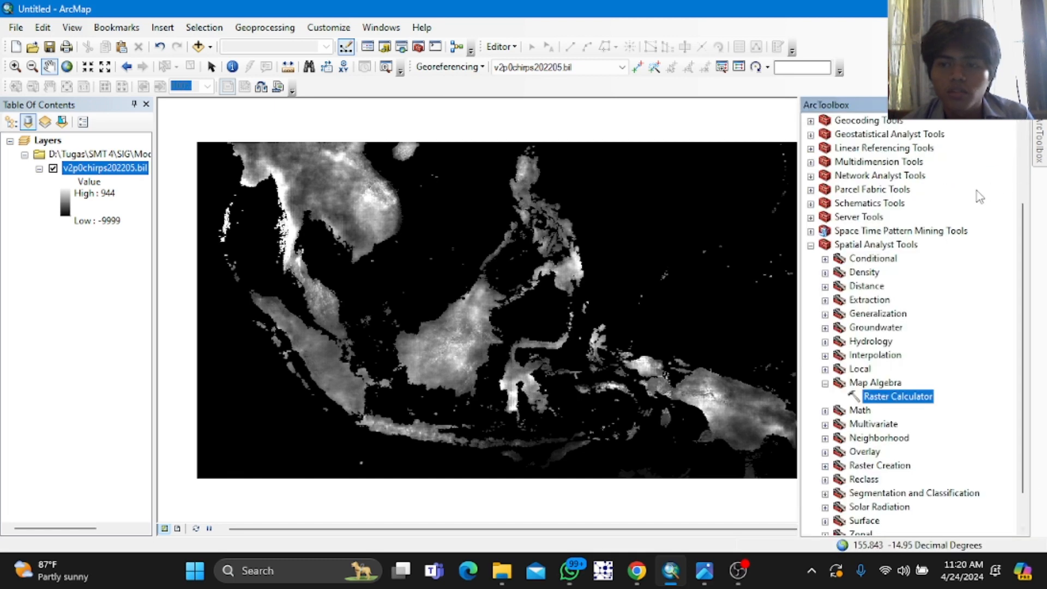
{"action": "double_click", "coordinate": [899, 397]}
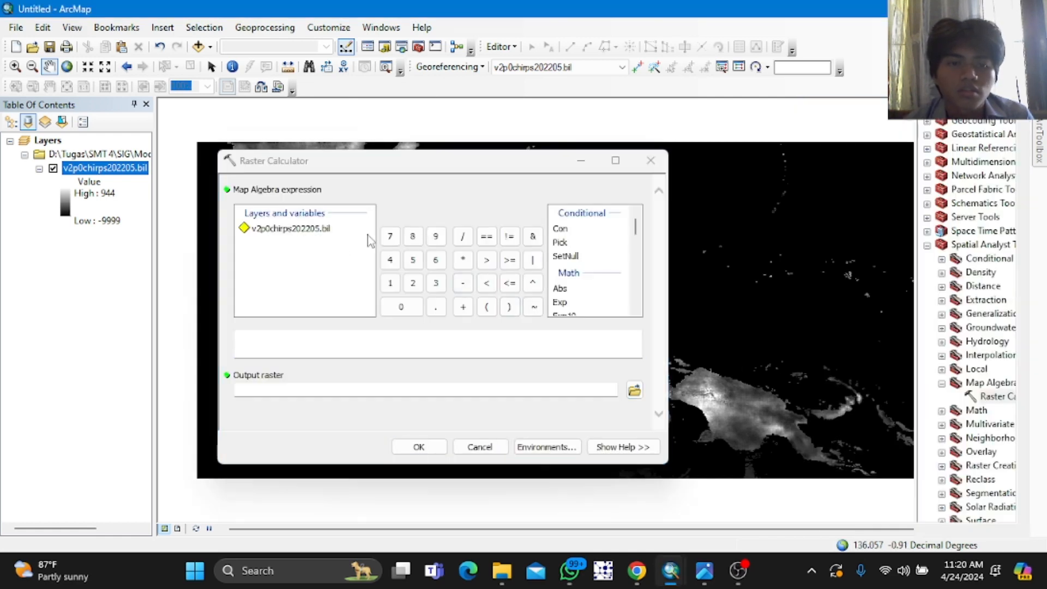
{"action": "double_click", "coordinate": [582, 255]}
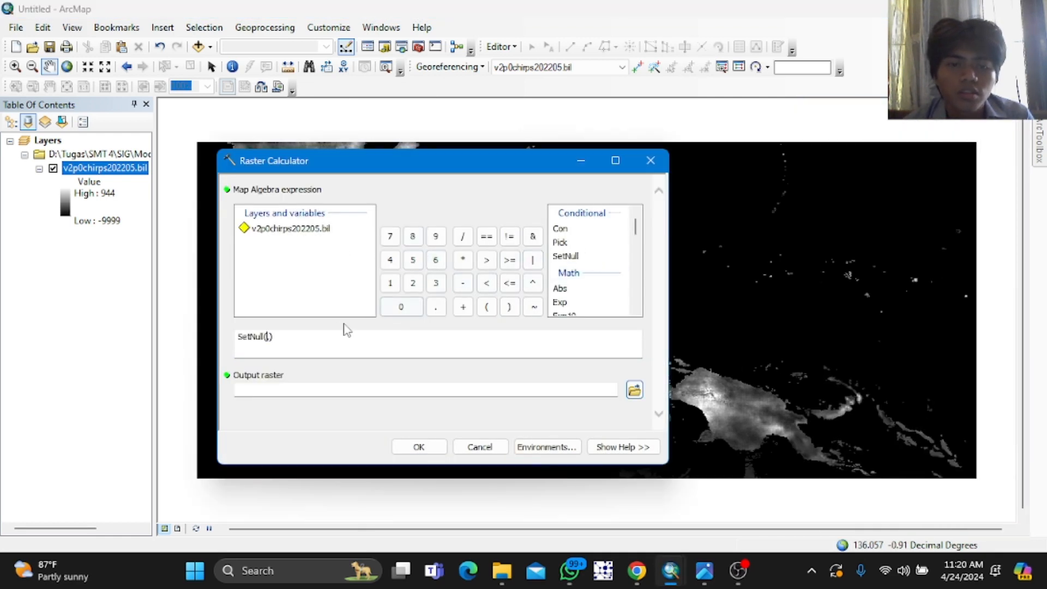
{"action": "double_click", "coordinate": [297, 233]}
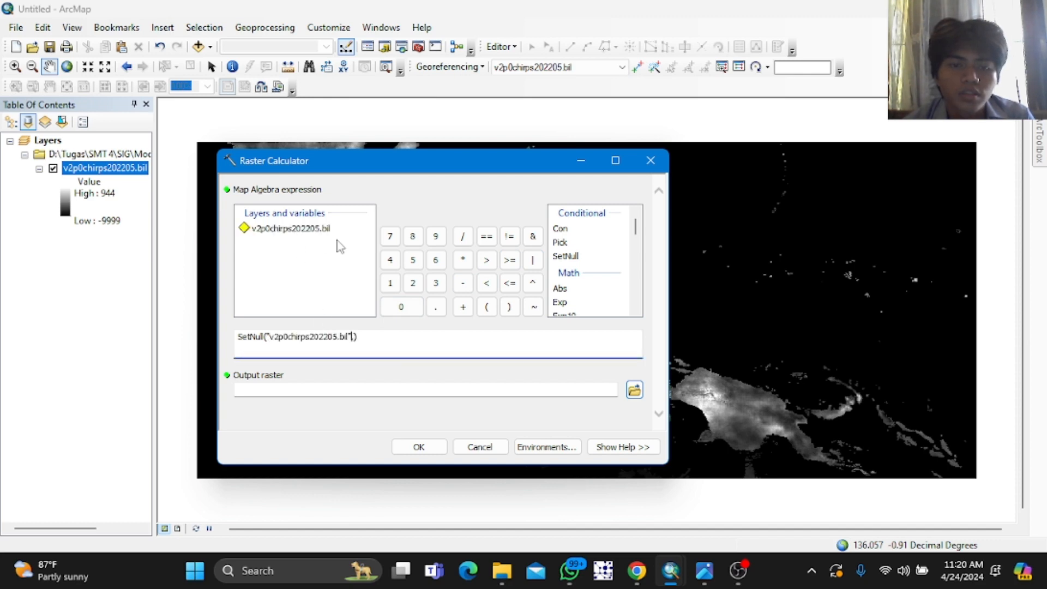
{"action": "left_click", "coordinate": [487, 283]}
{"action": "left_click", "coordinate": [405, 308]}
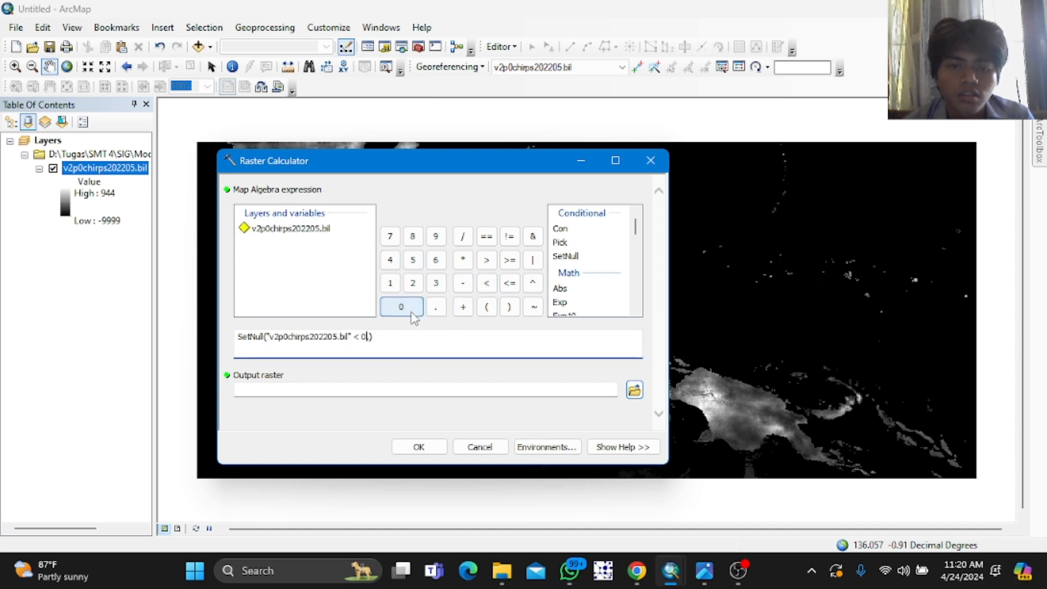
{"action": "type", "text": ","}
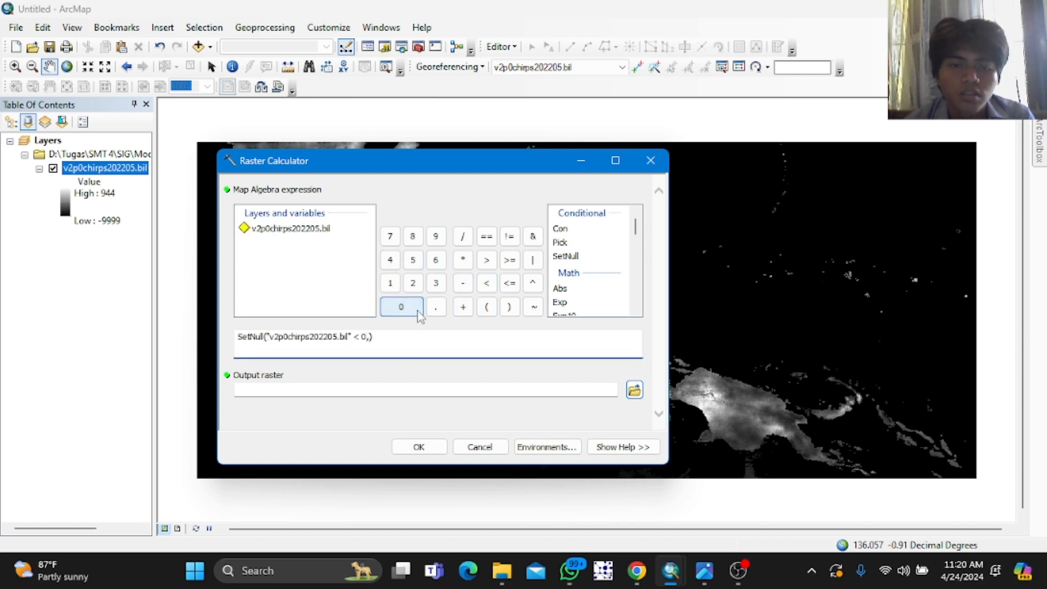
{"action": "double_click", "coordinate": [300, 232]}
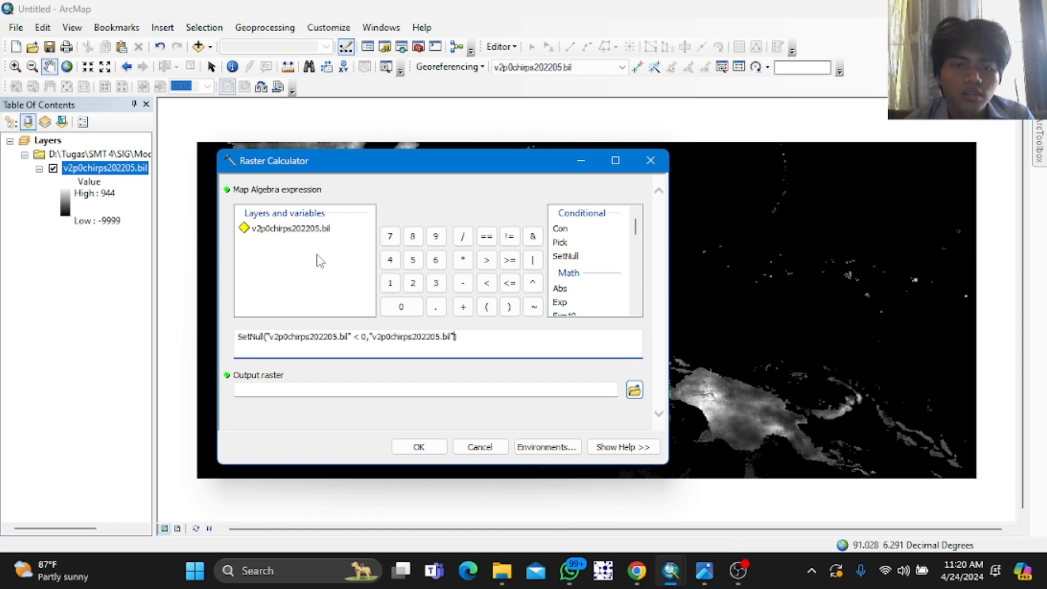
{"action": "left_click", "coordinate": [421, 451]}
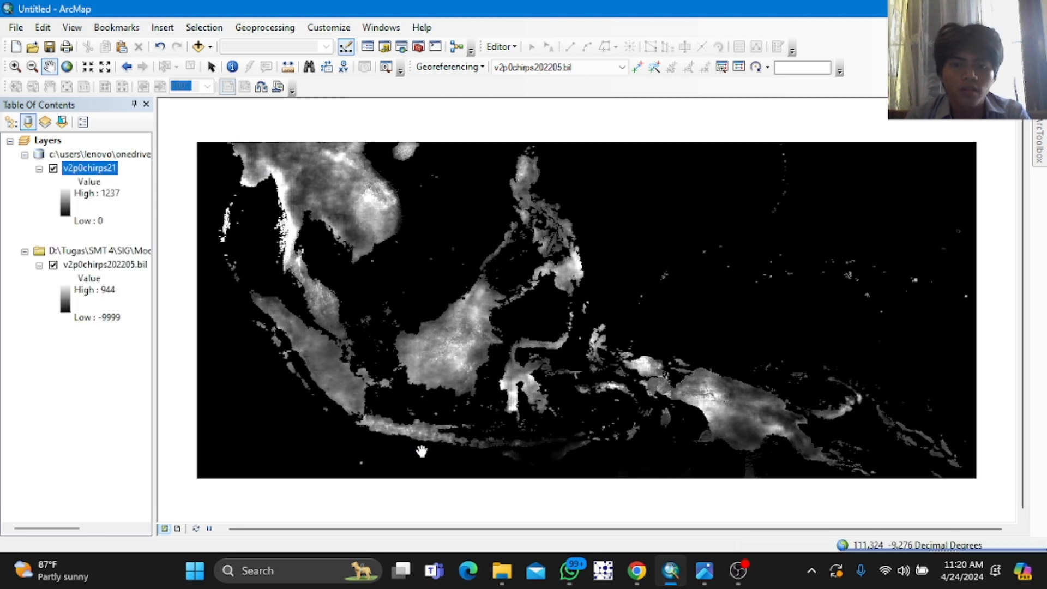
Step: Rename the new output raster layer to SN_2022 in its layer properties
{"action": "left_click", "coordinate": [103, 265]}
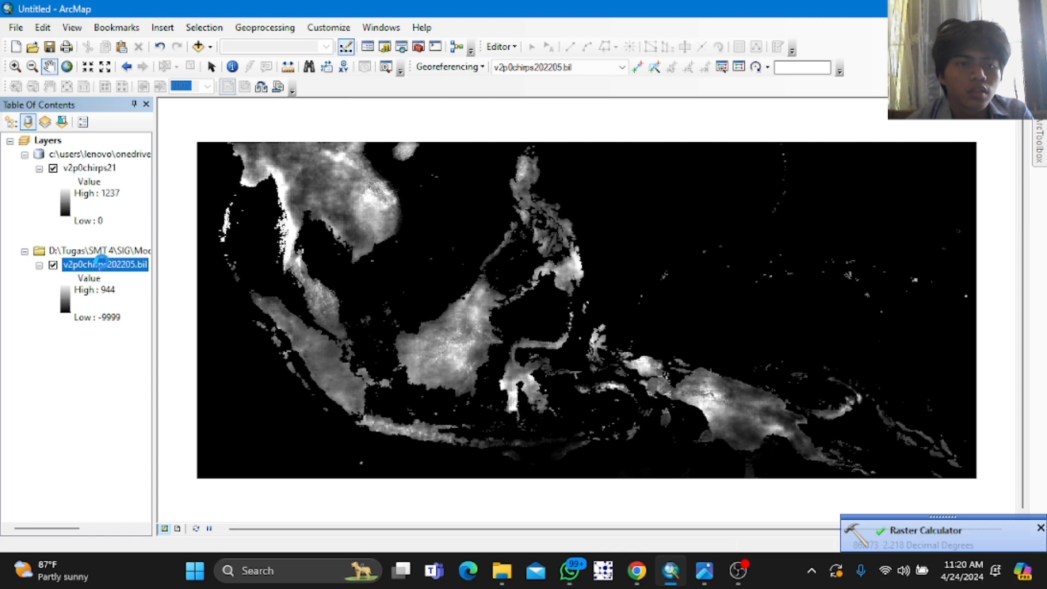
{"action": "right_click", "coordinate": [102, 264]}
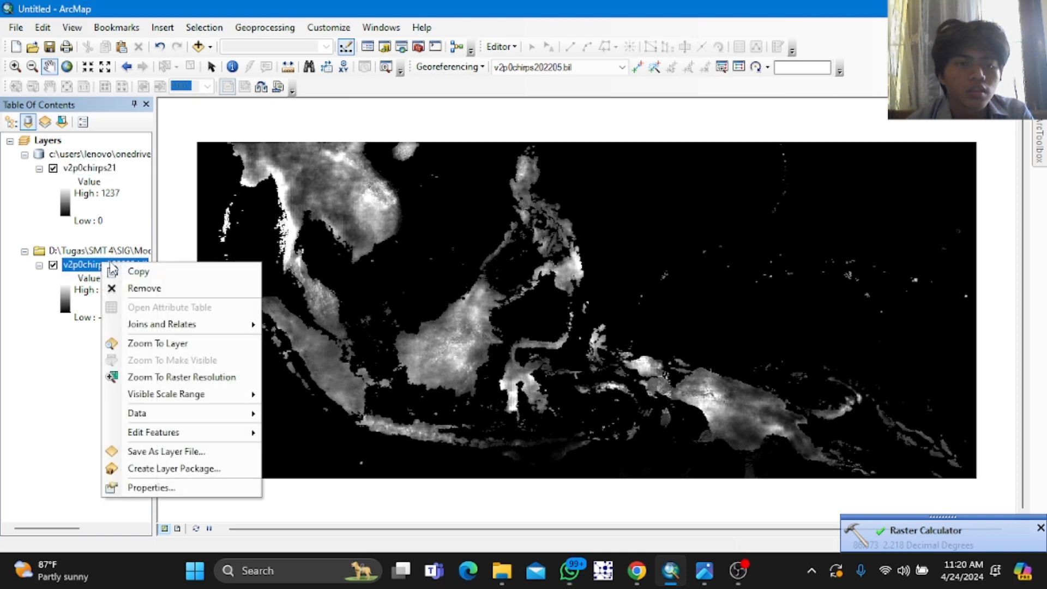
{"action": "left_click", "coordinate": [112, 171]}
{"action": "right_click", "coordinate": [112, 173]}
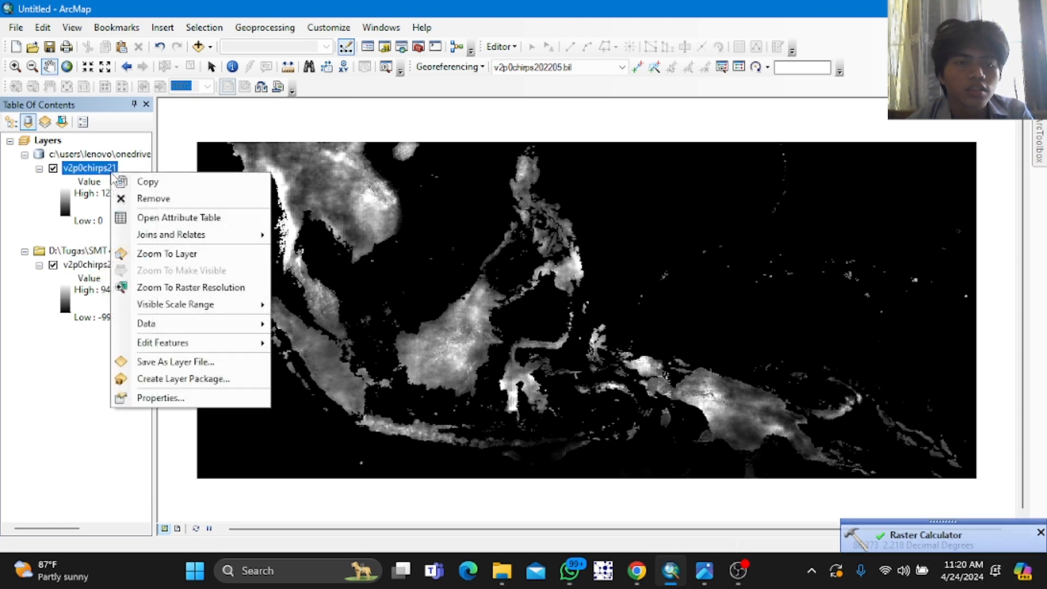
{"action": "left_click", "coordinate": [152, 398]}
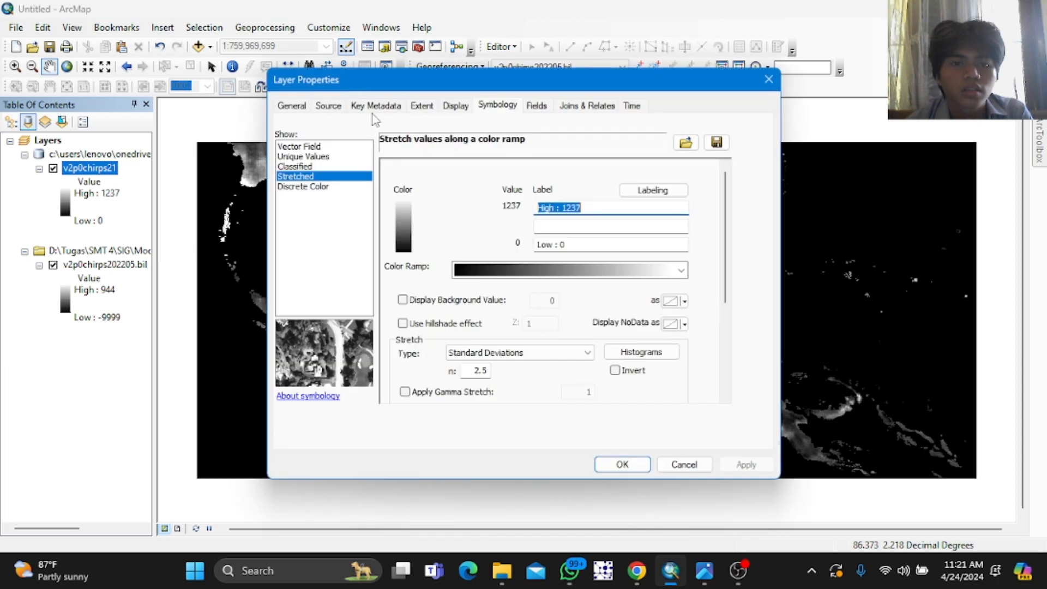
{"action": "left_click", "coordinate": [300, 108]}
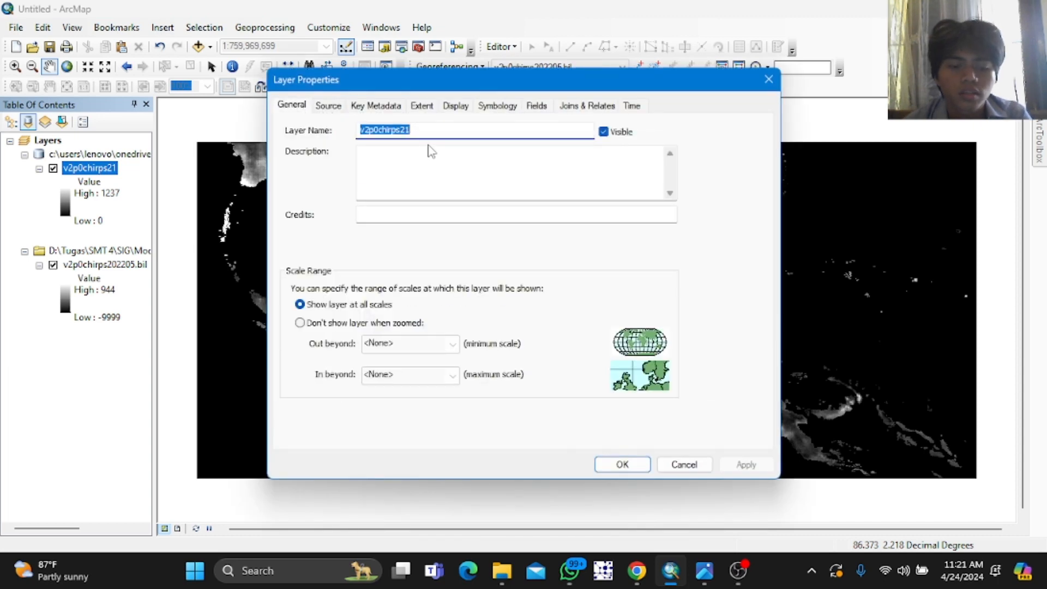
{"action": "type", "text": "SN_2022"}
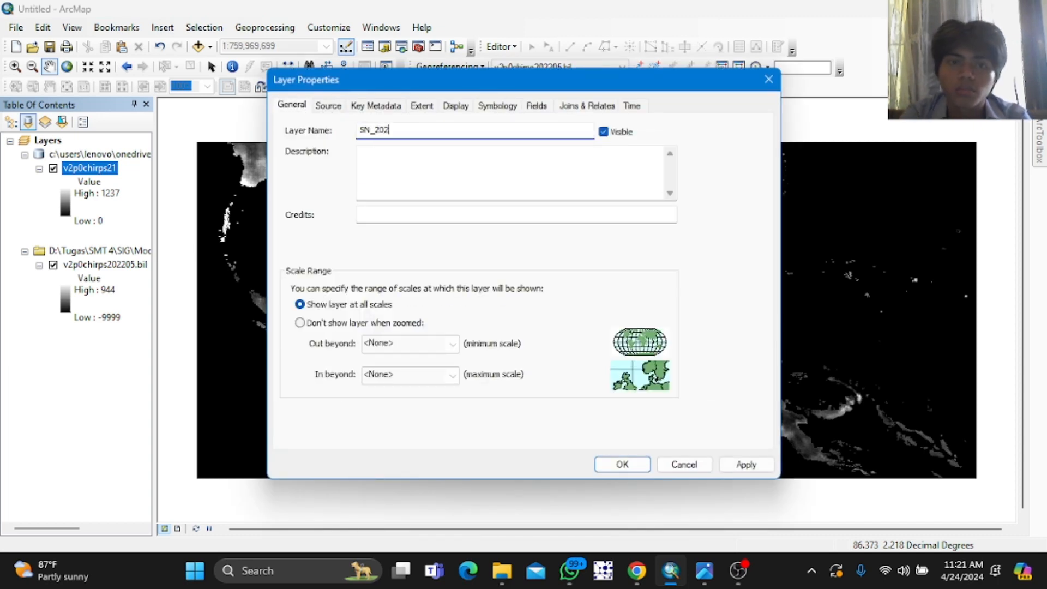
{"action": "left_click", "coordinate": [745, 464]}
{"action": "left_click", "coordinate": [637, 462]}
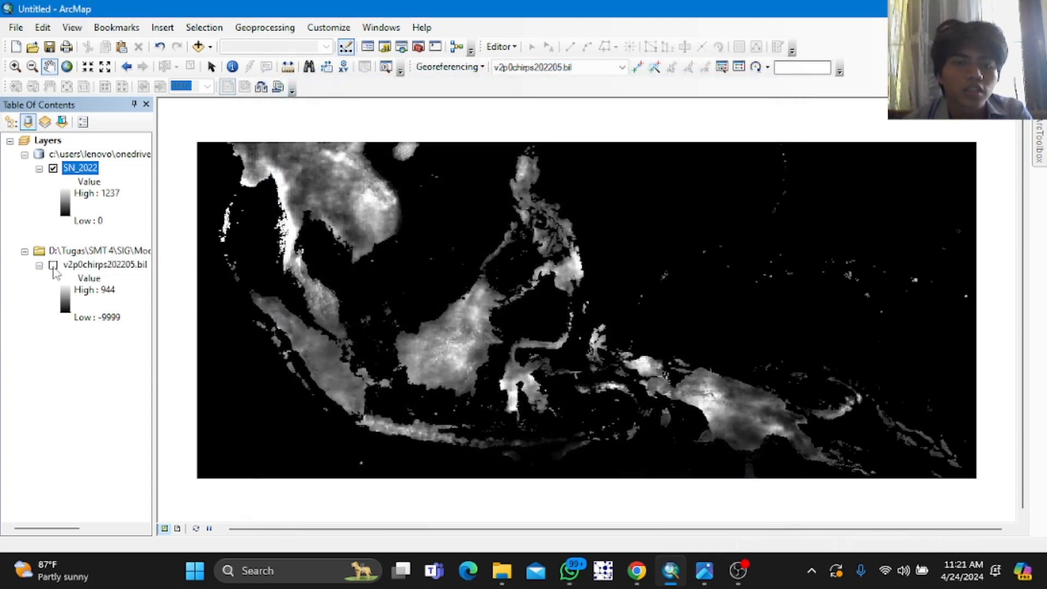
Step: Hide and remove the original v2p0chirps202205.bil layer from the map
{"action": "left_click", "coordinate": [53, 265]}
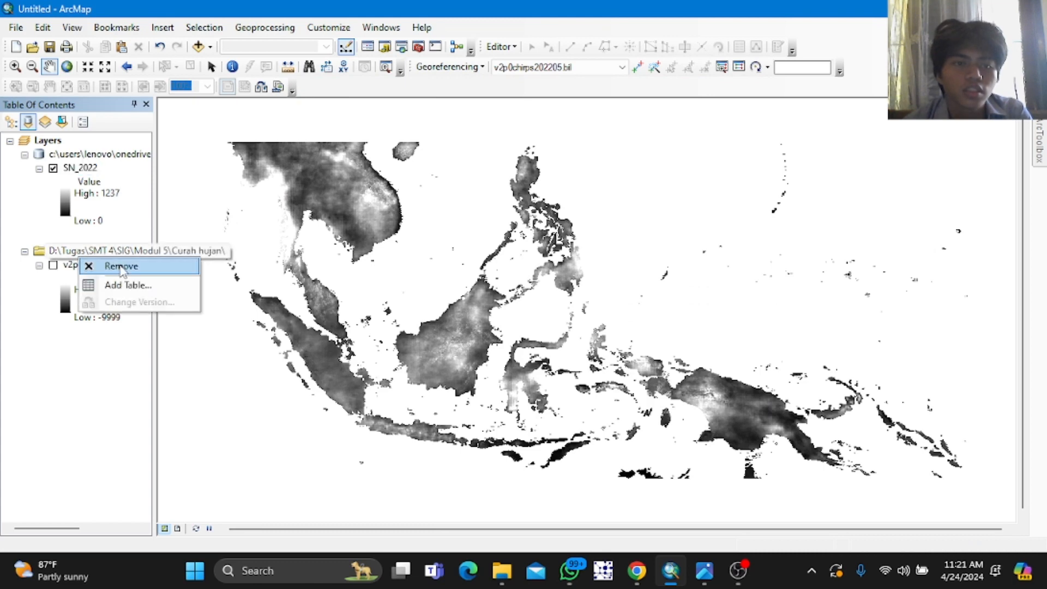
{"action": "left_click", "coordinate": [119, 267]}
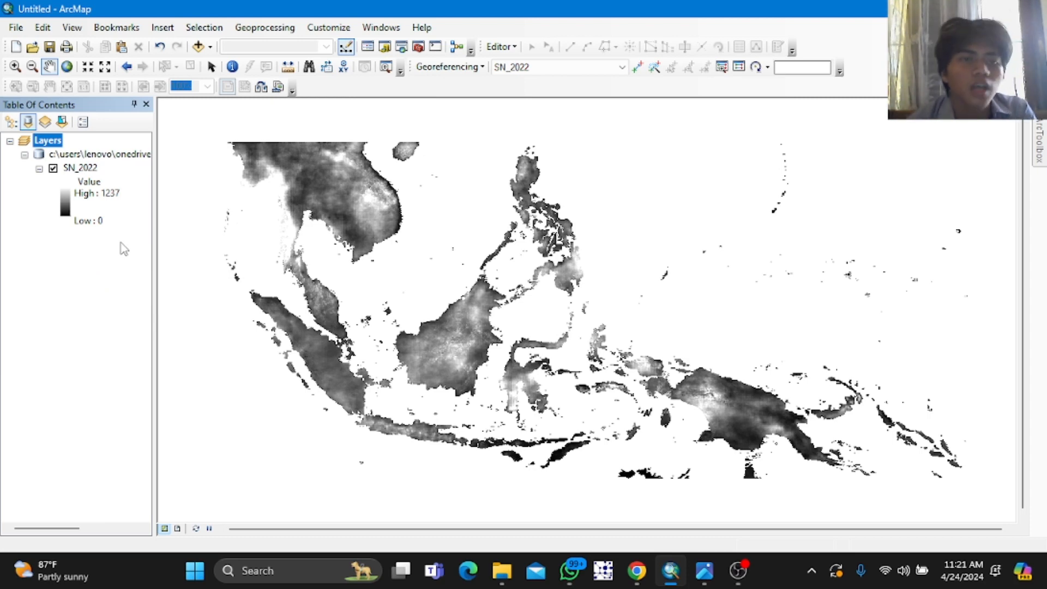
Step: Open the Raster to Point conversion tool and set its input raster to SN_2022
{"action": "mouse_move", "coordinate": [1039, 143]}
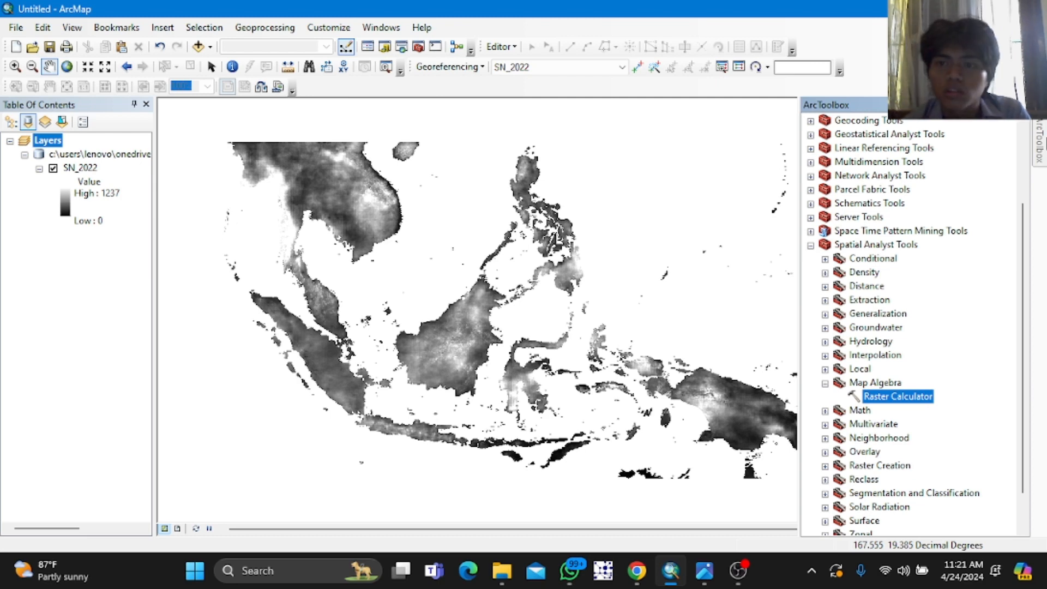
{"action": "left_click", "coordinate": [812, 246]}
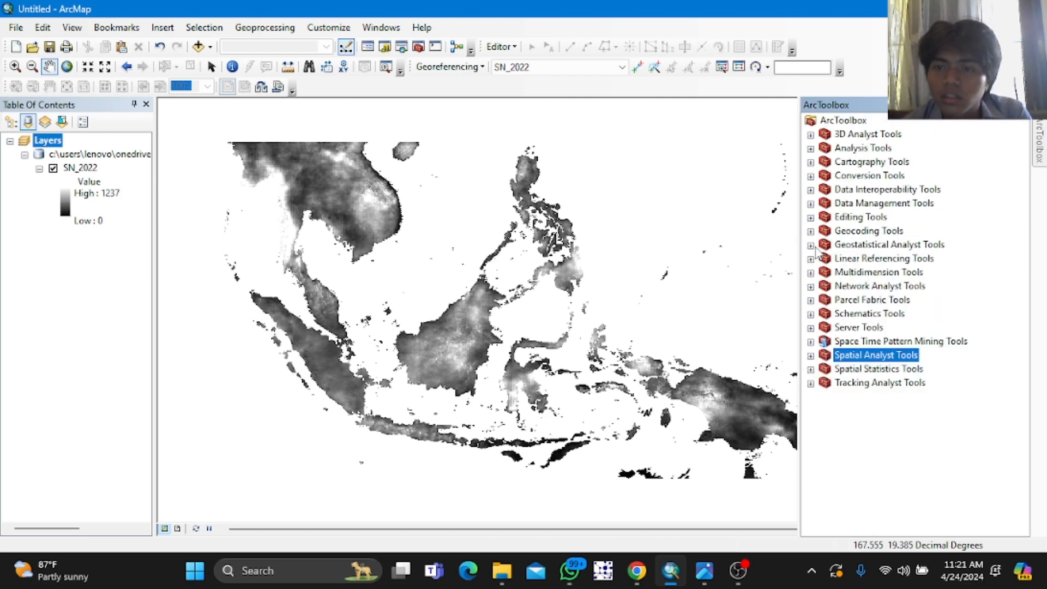
{"action": "left_click", "coordinate": [811, 204]}
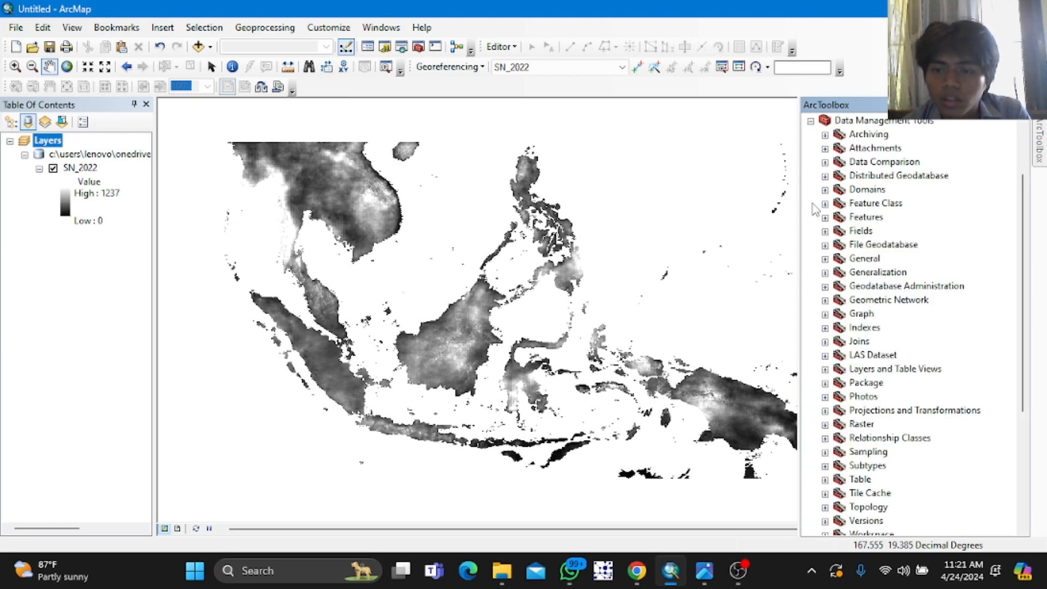
{"action": "left_click", "coordinate": [812, 121]}
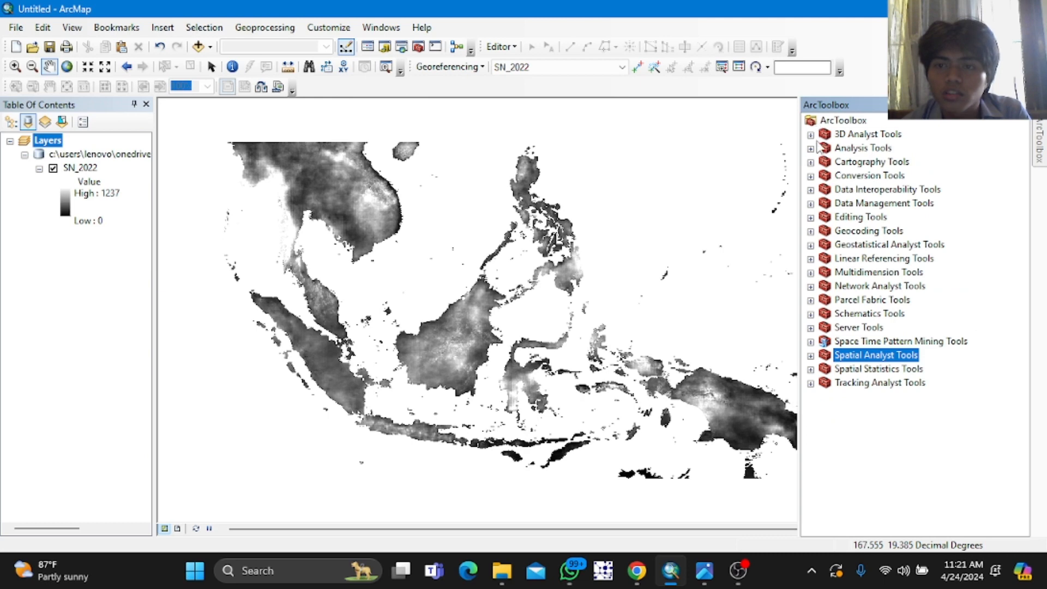
{"action": "left_click", "coordinate": [810, 176]}
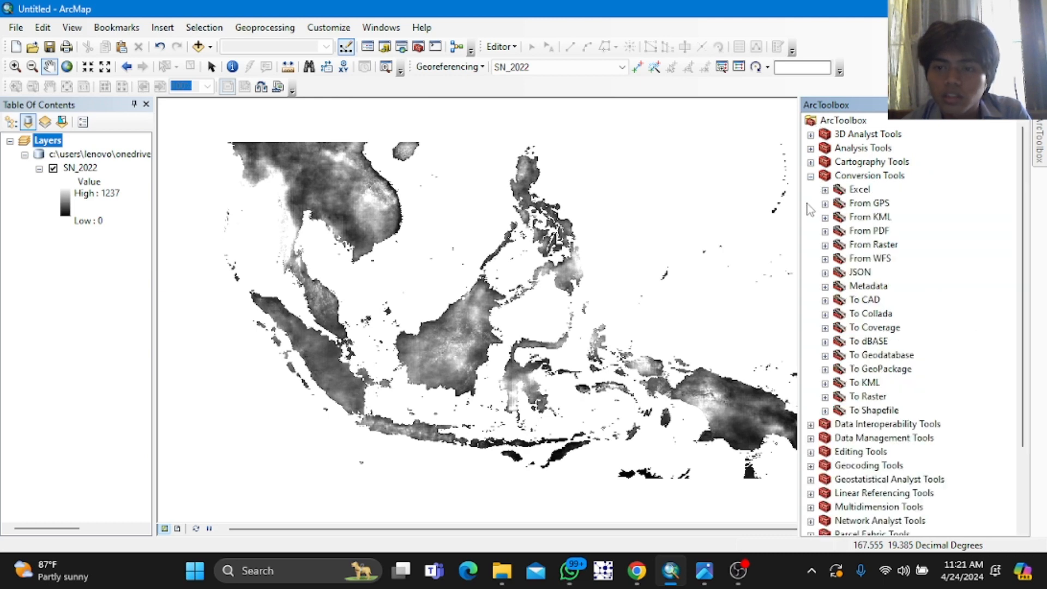
{"action": "left_click", "coordinate": [825, 245]}
{"action": "left_click", "coordinate": [893, 286]}
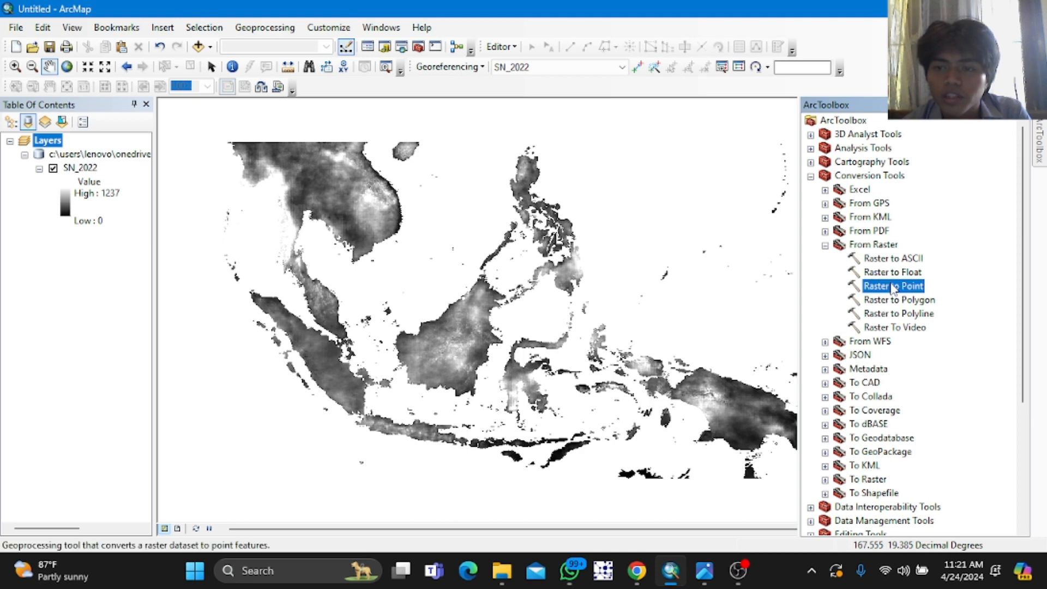
{"action": "double_click", "coordinate": [893, 286]}
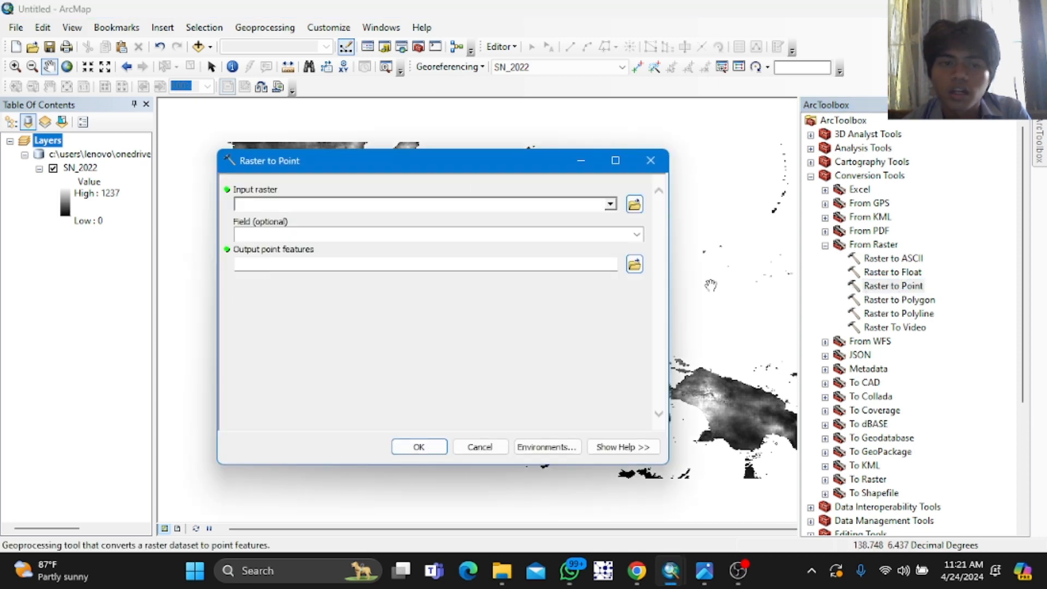
{"action": "left_click", "coordinate": [611, 205]}
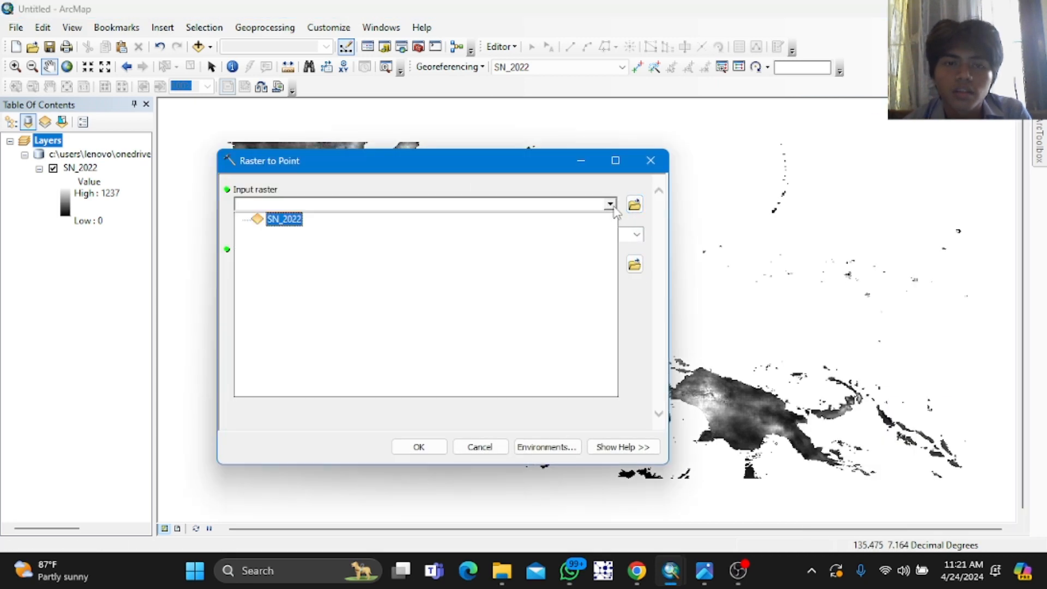
{"action": "left_click", "coordinate": [284, 219]}
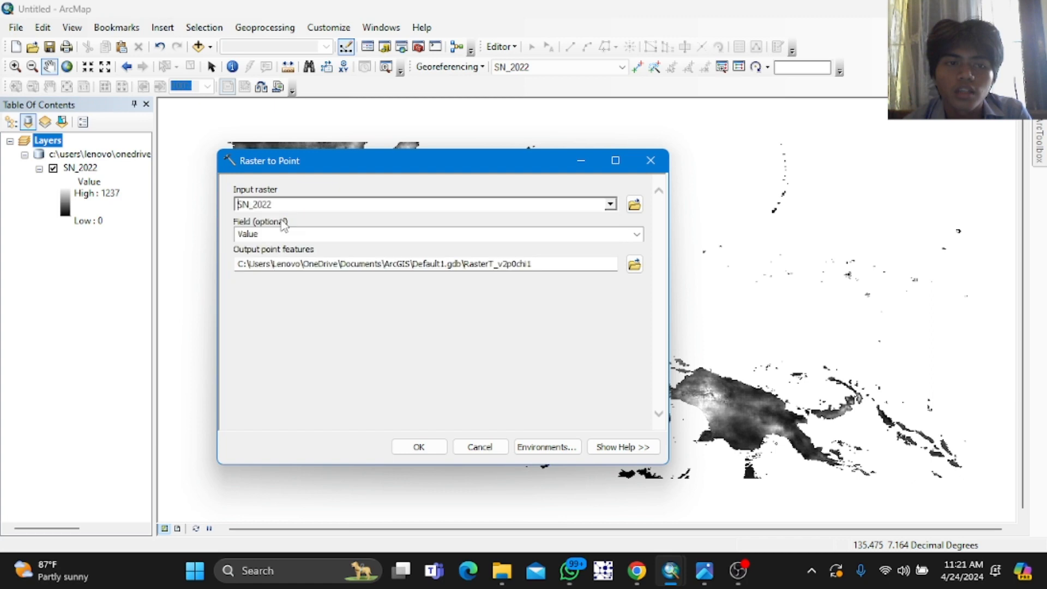
Step: Name the output point features Titik_2022 in Default1.gdb and run the Raster to Point conversion
{"action": "left_click", "coordinate": [570, 263]}
{"action": "key", "text": "BackSpace"}
{"action": "key", "text": "BackSpace"}
{"action": "key", "text": "BackSpace"}
{"action": "key", "text": "BackSpace"}
{"action": "key", "text": "BackSpace"}
{"action": "key", "text": "BackSpace"}
{"action": "key", "text": "BackSpace"}
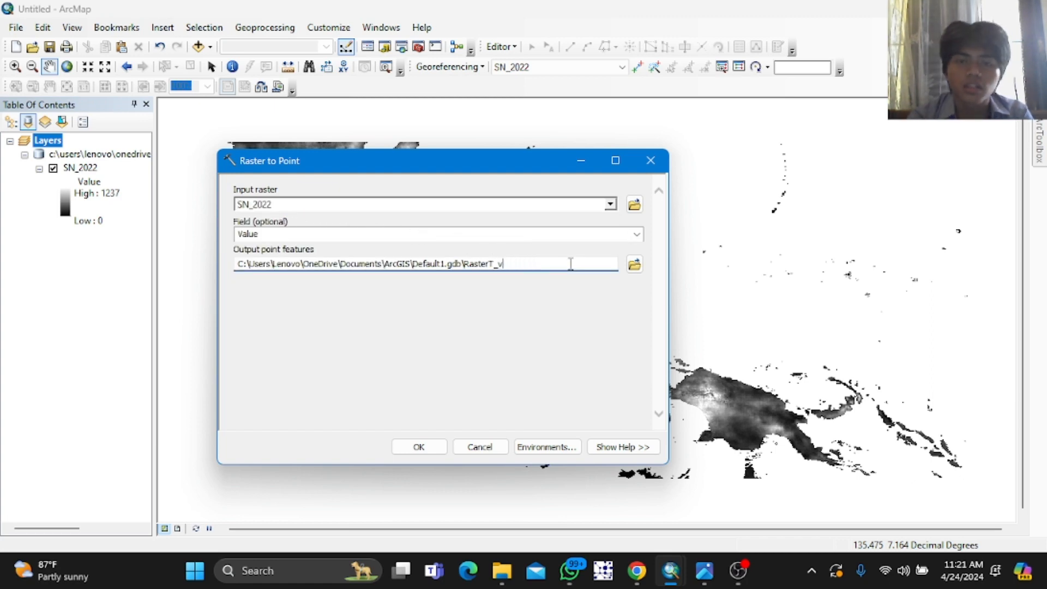
{"action": "key", "text": "BackSpace"}
{"action": "key", "text": "BackSpace"}
{"action": "key", "text": "BackSpace"}
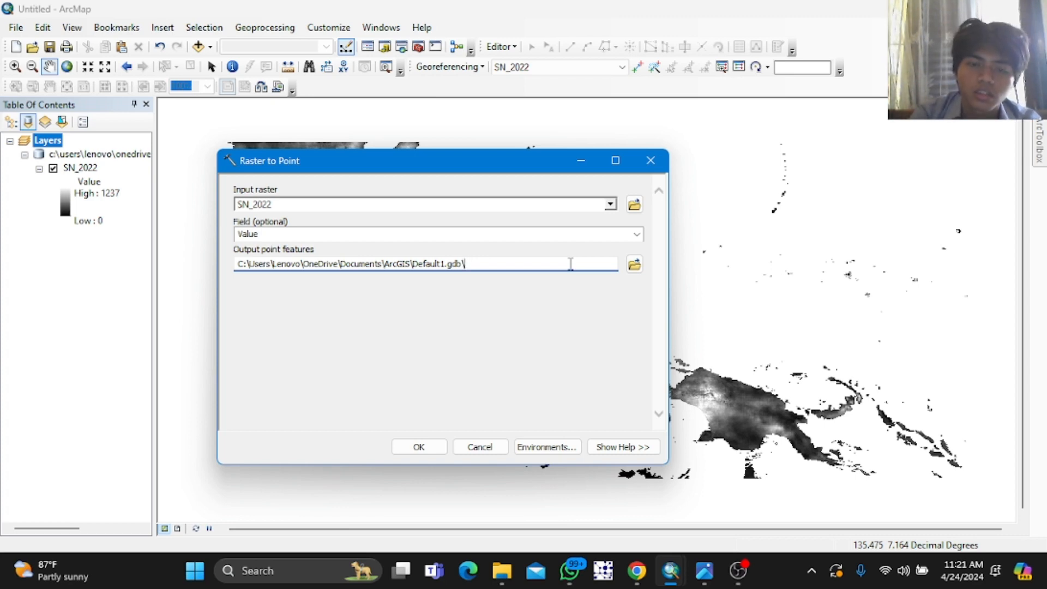
{"action": "type", "text": "RKE"}
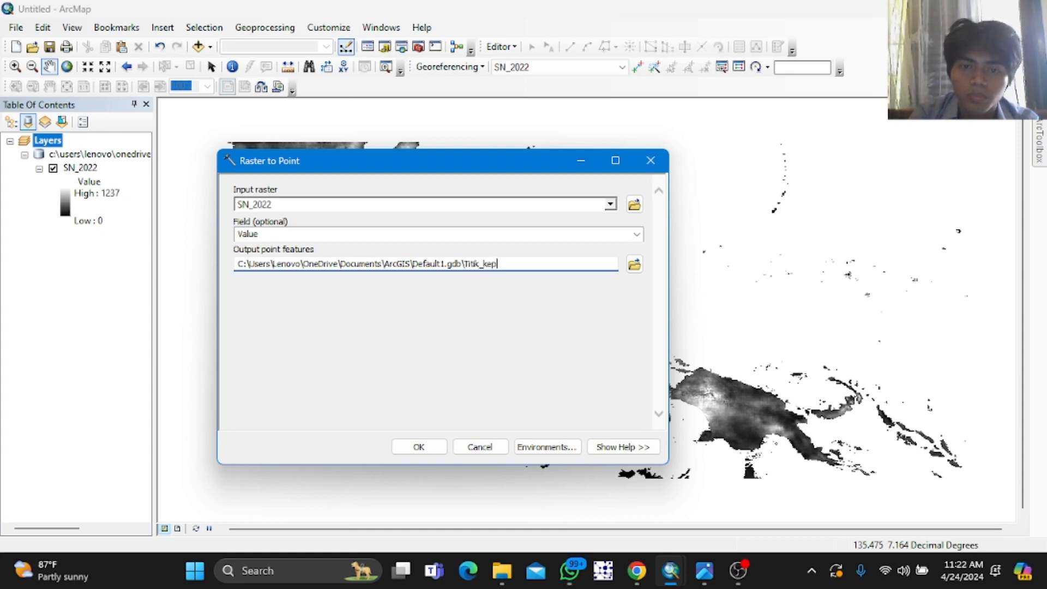
{"action": "key", "text": "BackSpace"}
{"action": "key", "text": "BackSpace"}
{"action": "key", "text": "BackSpace"}
{"action": "type", "text": "kep"}
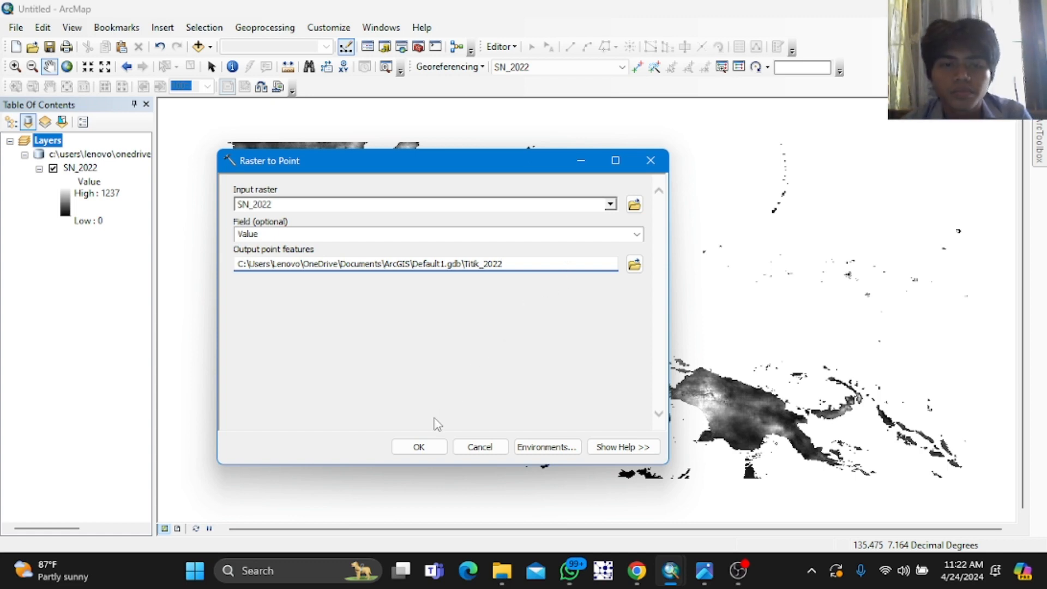
{"action": "left_click", "coordinate": [432, 445]}
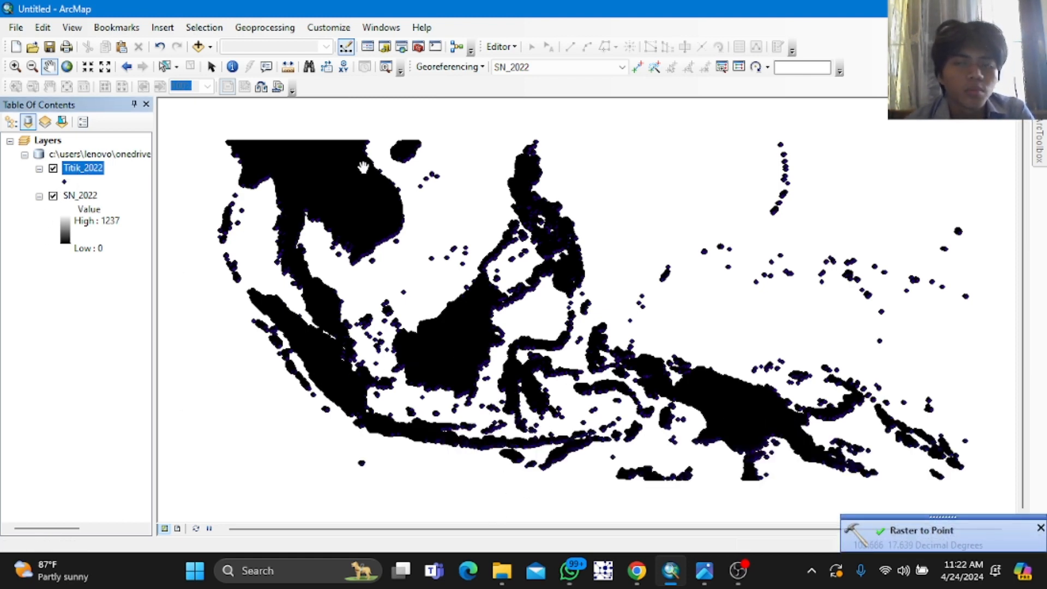
Step: Open the Project tool with Titik_2022 as input and set its input coordinate system to WGS 1984
{"action": "left_click", "coordinate": [1044, 135]}
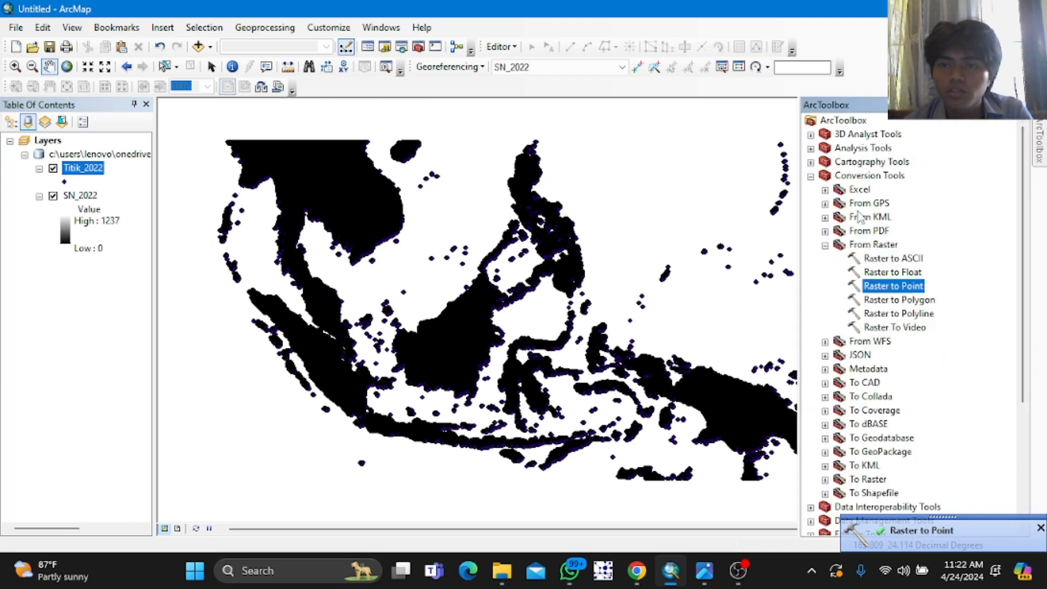
{"action": "scroll", "coordinate": [850, 381], "scroll_direction": "down", "scroll_amount": 3}
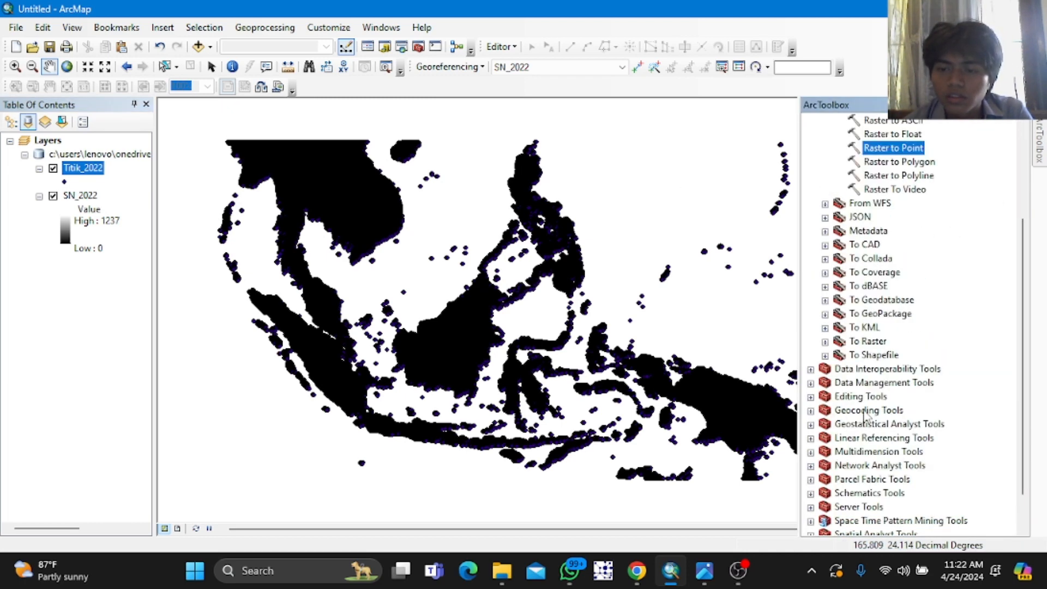
{"action": "left_click", "coordinate": [811, 382]}
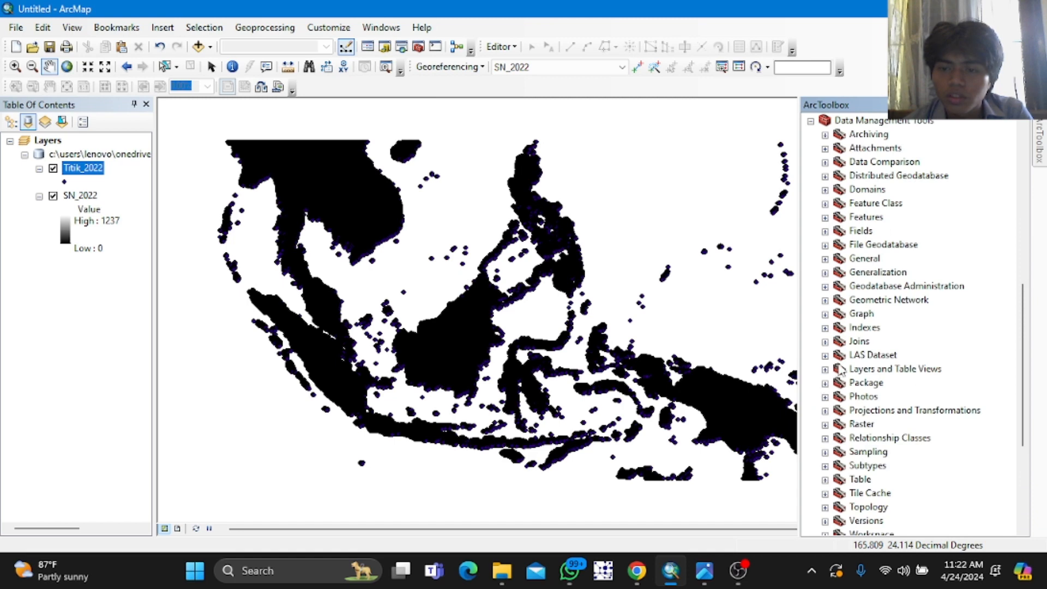
{"action": "left_click", "coordinate": [825, 411]}
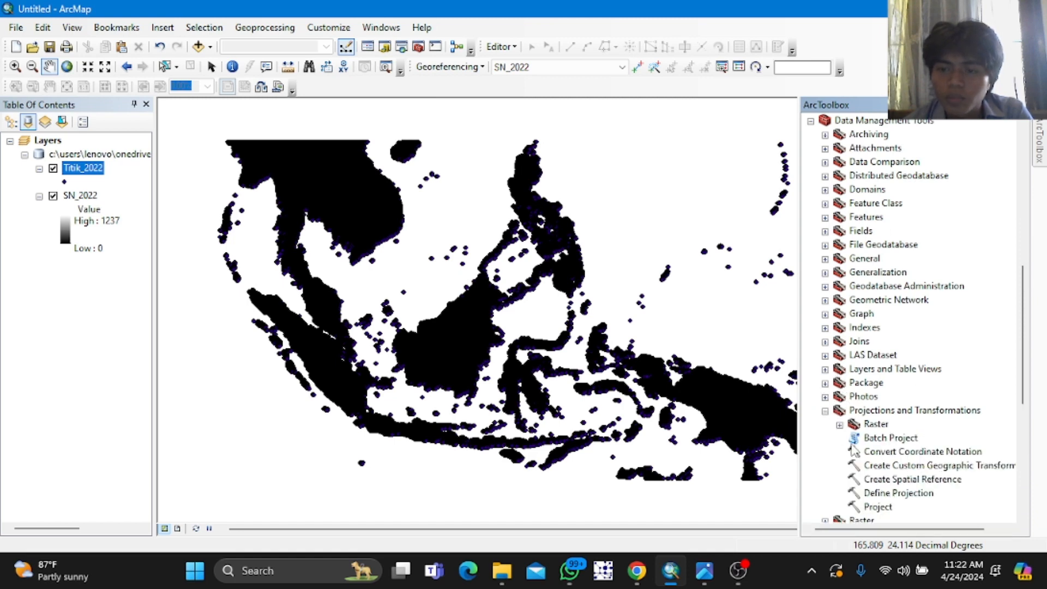
{"action": "double_click", "coordinate": [871, 506]}
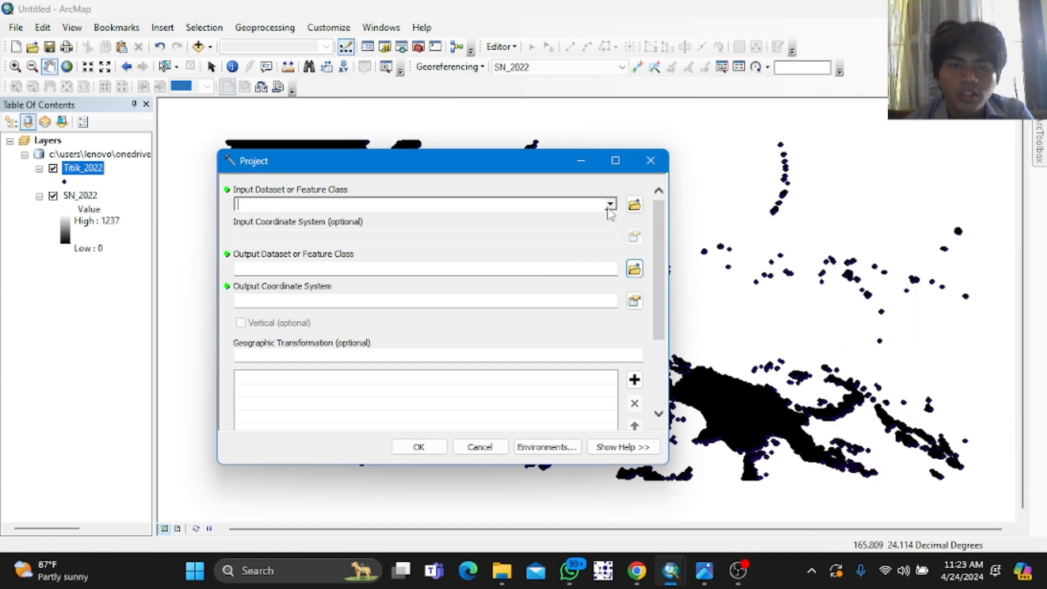
{"action": "left_click", "coordinate": [611, 204]}
{"action": "left_click", "coordinate": [301, 220]}
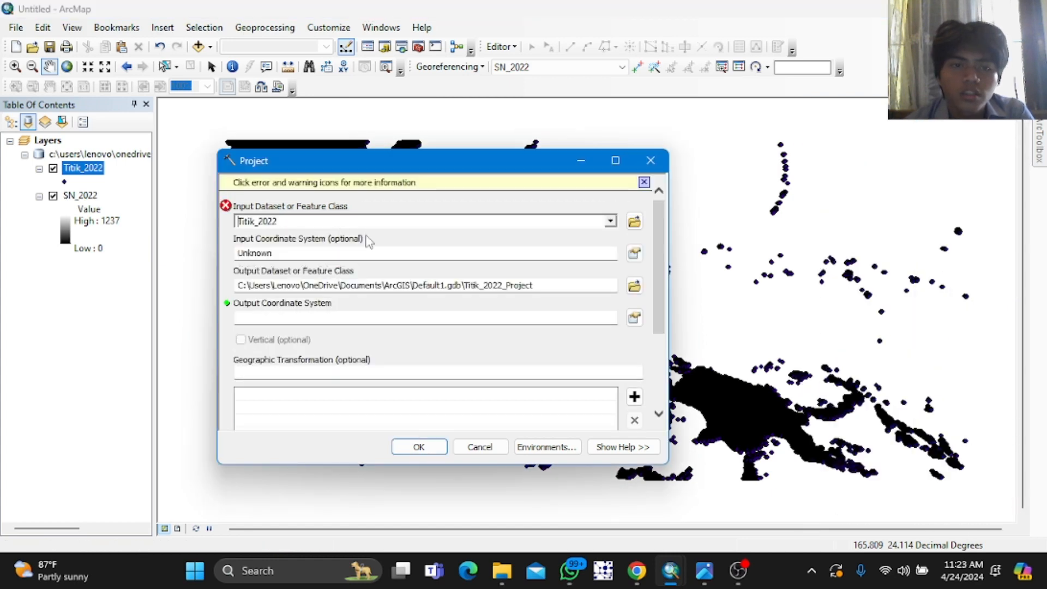
{"action": "left_click", "coordinate": [634, 253]}
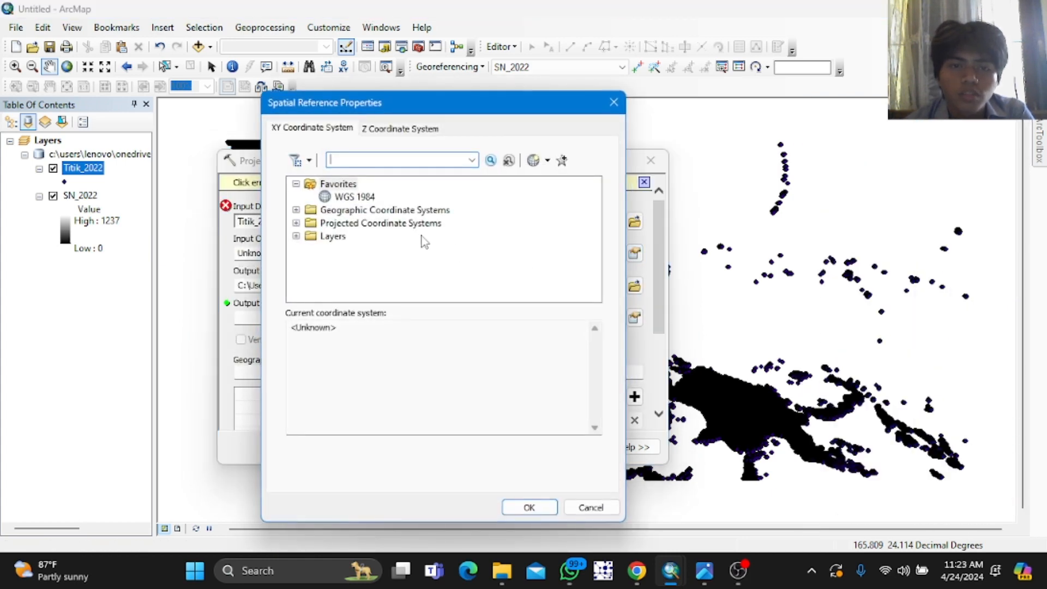
{"action": "left_click", "coordinate": [372, 198]}
{"action": "left_click", "coordinate": [526, 509]}
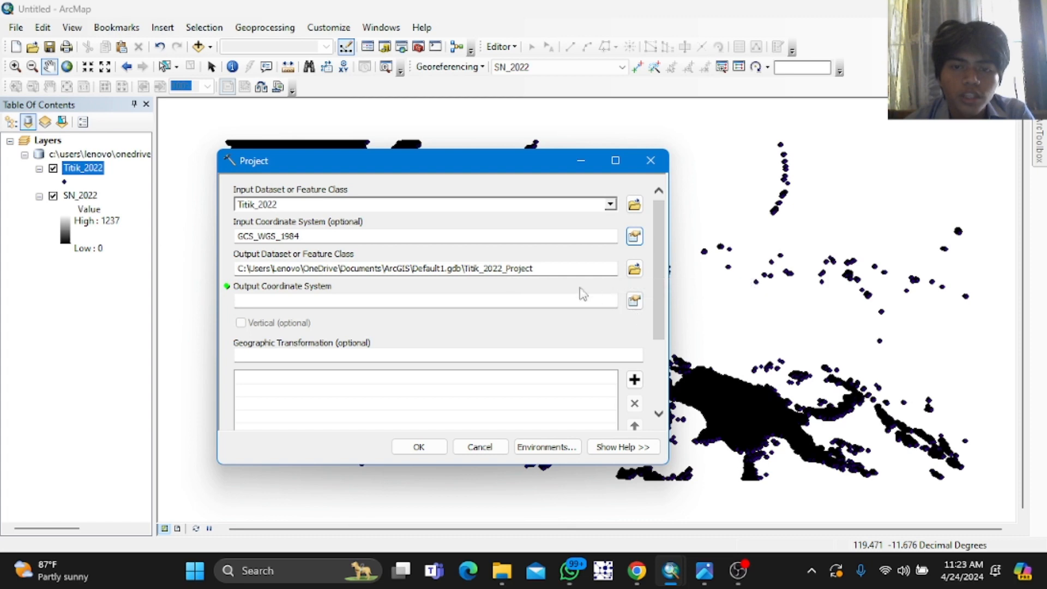
Step: Rename the projected output feature class to Project_Titik2022
{"action": "left_click_drag", "start_coordinate": [537, 271], "coordinate": [465, 269]}
{"action": "type", "text": "P"}
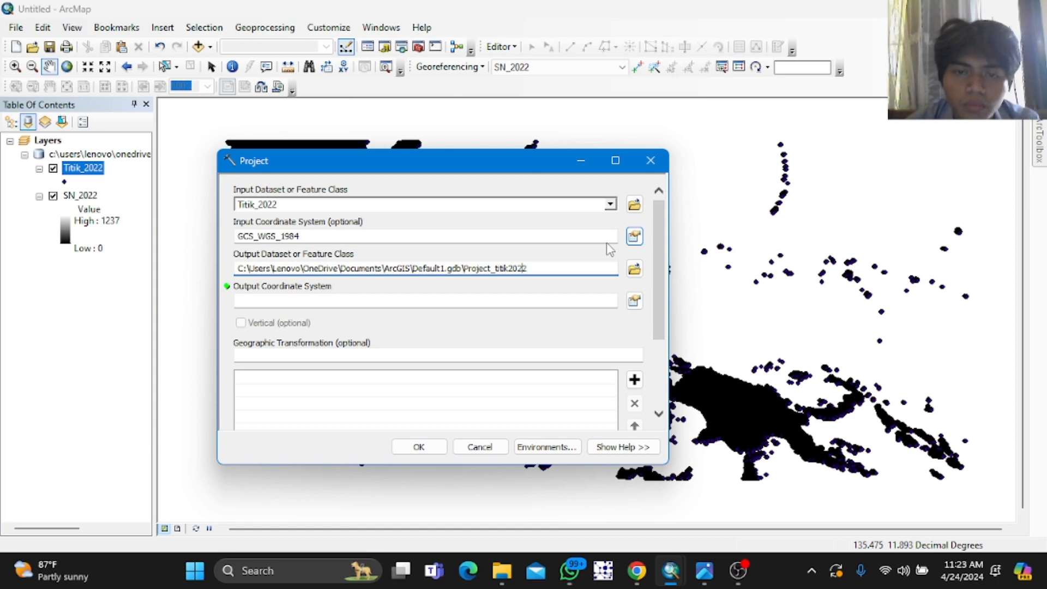
{"action": "key", "text": "BackSpace"}
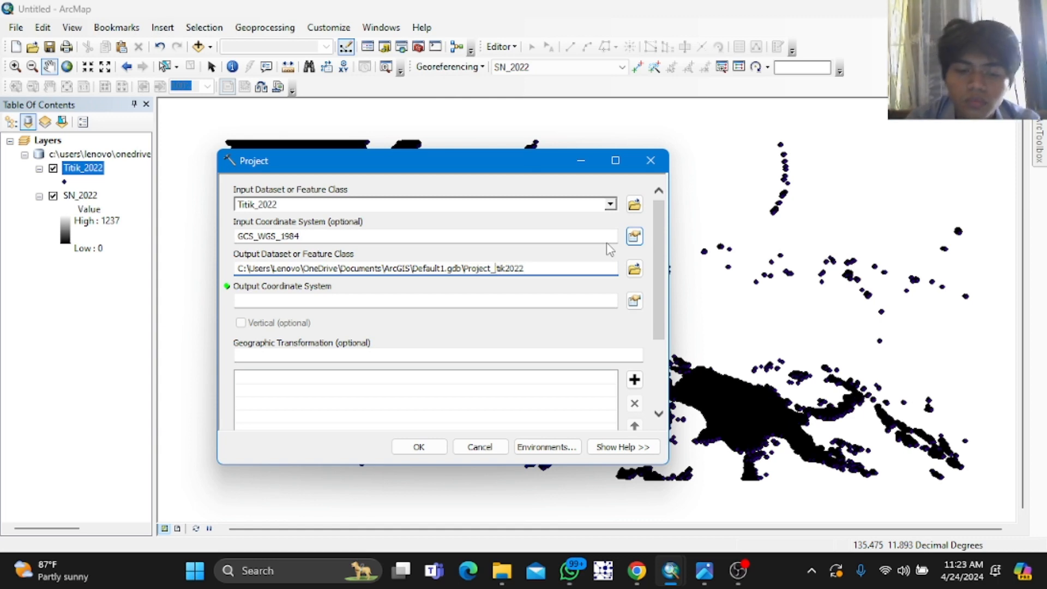
{"action": "type", "text": "T"}
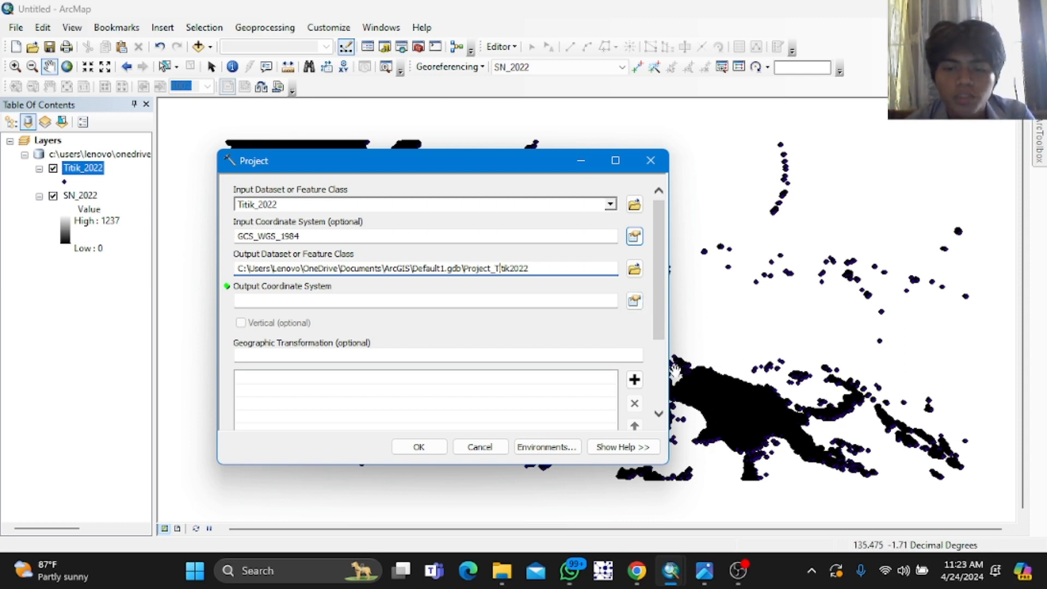
Step: Switch to the Photos app and examine the zona-utm-indonesia.png UTM zone map for Indonesia
{"action": "mouse_move", "coordinate": [713, 580]}
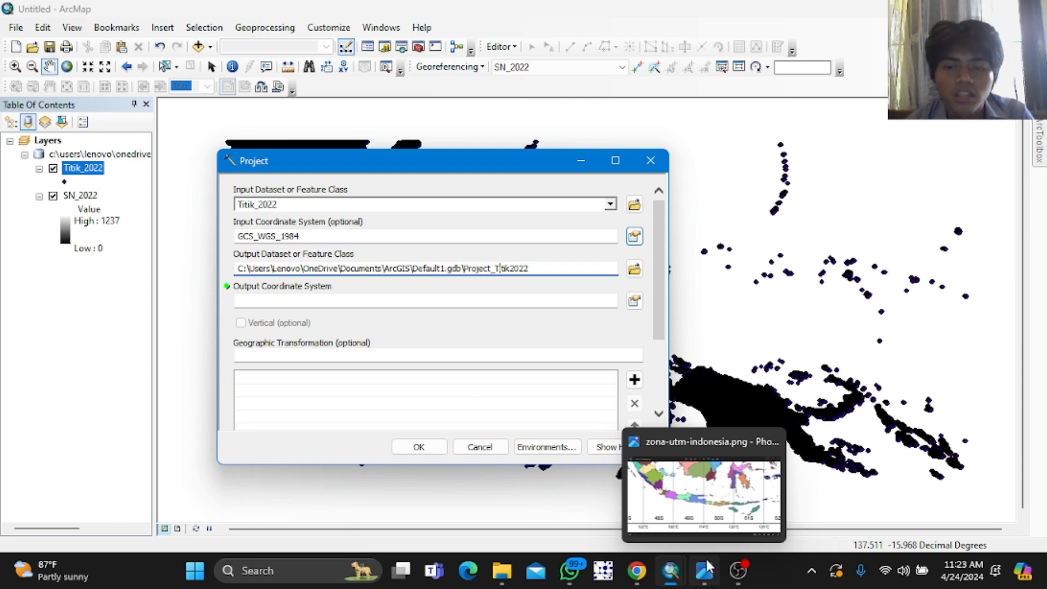
{"action": "mouse_move", "coordinate": [730, 489]}
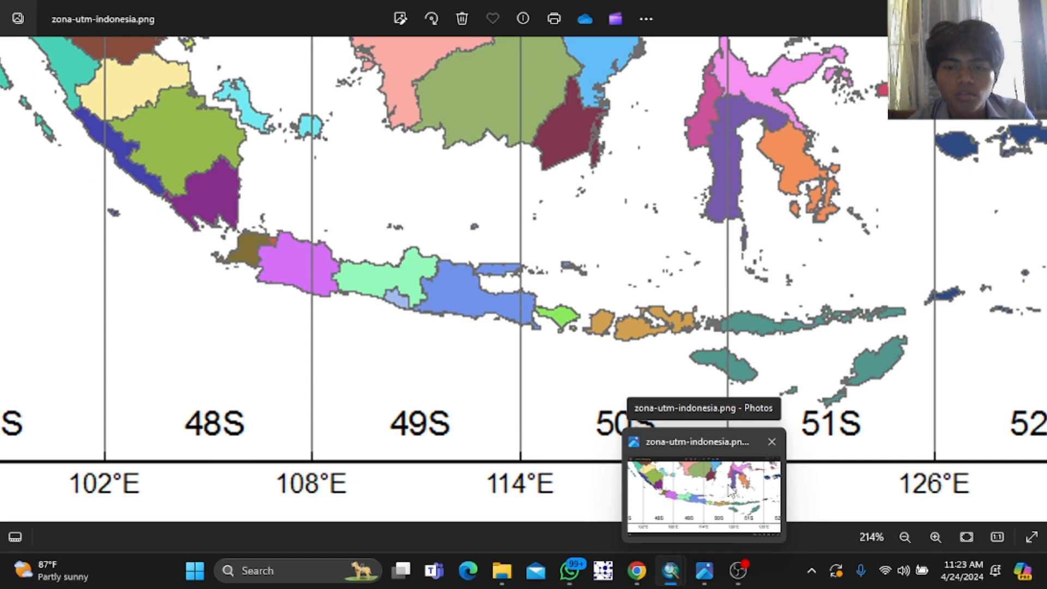
{"action": "left_click", "coordinate": [731, 490]}
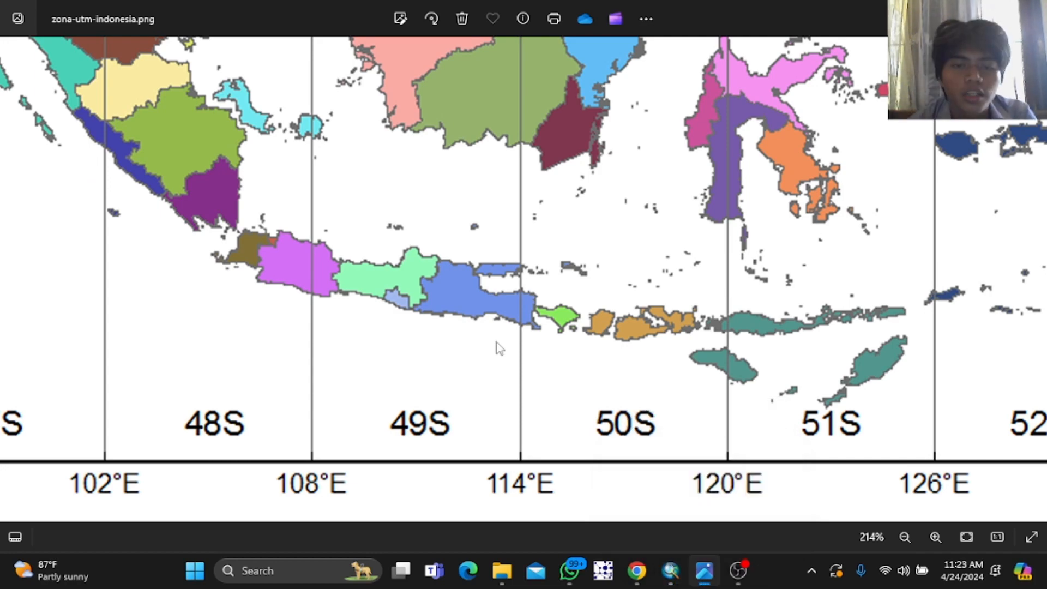
{"action": "scroll", "coordinate": [501, 352], "scroll_direction": "down", "scroll_amount": 3}
{"action": "scroll", "coordinate": [500, 352], "scroll_direction": "down", "scroll_amount": 1}
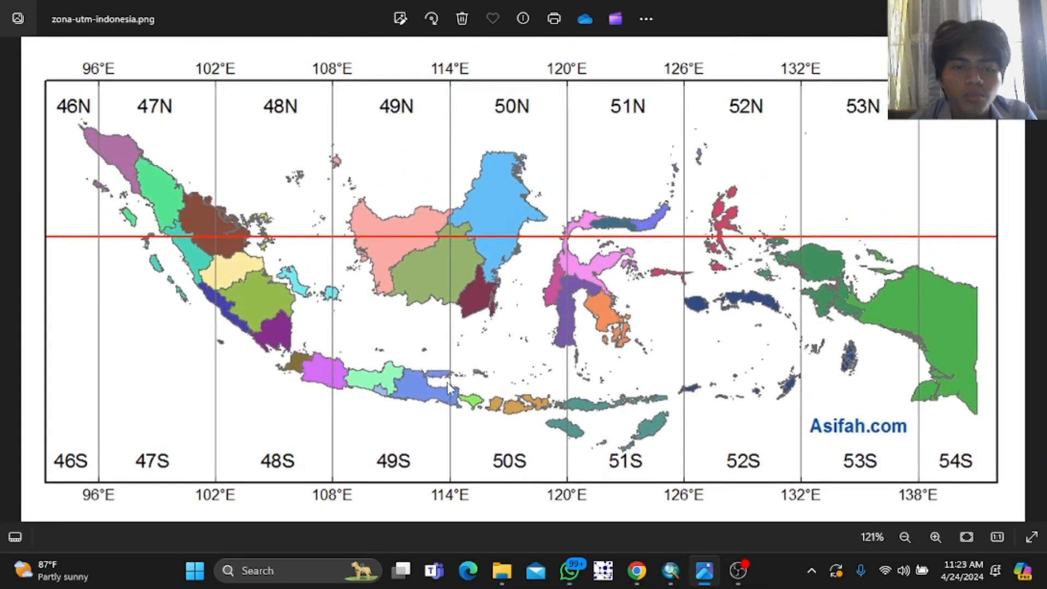
{"action": "scroll", "coordinate": [209, 379], "scroll_direction": "up", "scroll_amount": 4}
{"action": "left_click_drag", "start_coordinate": [209, 379], "coordinate": [480, 344]}
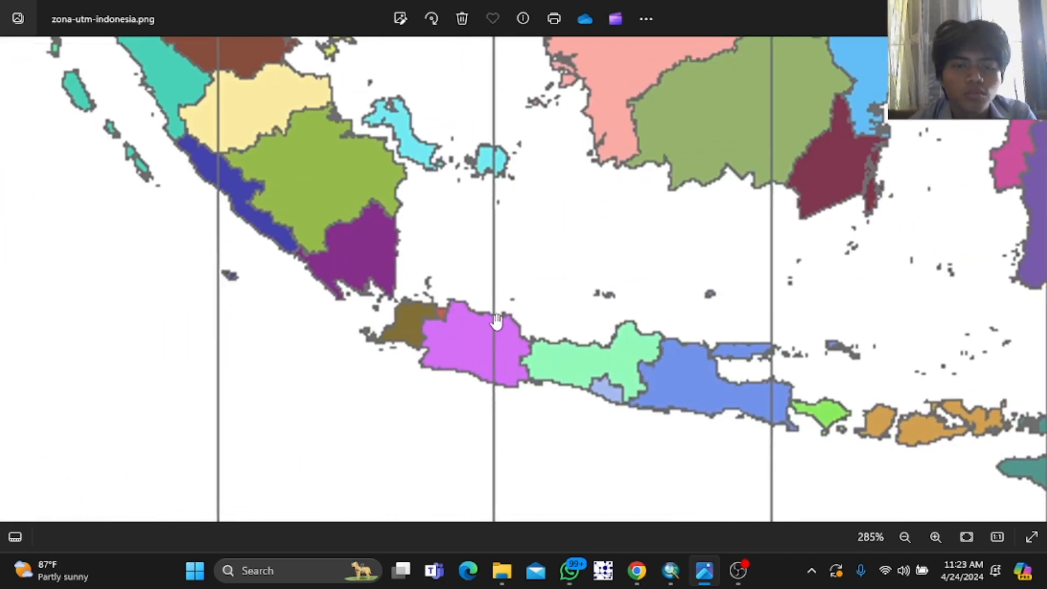
{"action": "scroll", "coordinate": [480, 344], "scroll_direction": "up", "scroll_amount": 5}
{"action": "scroll", "coordinate": [363, 330], "scroll_direction": "down", "scroll_amount": 1}
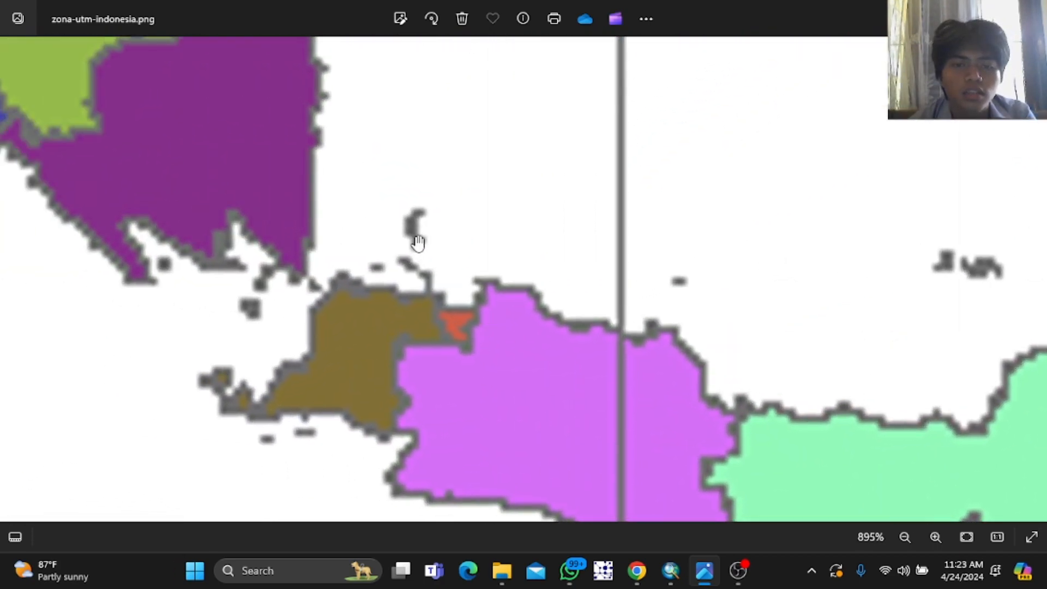
{"action": "scroll", "coordinate": [568, 342], "scroll_direction": "down", "scroll_amount": 5}
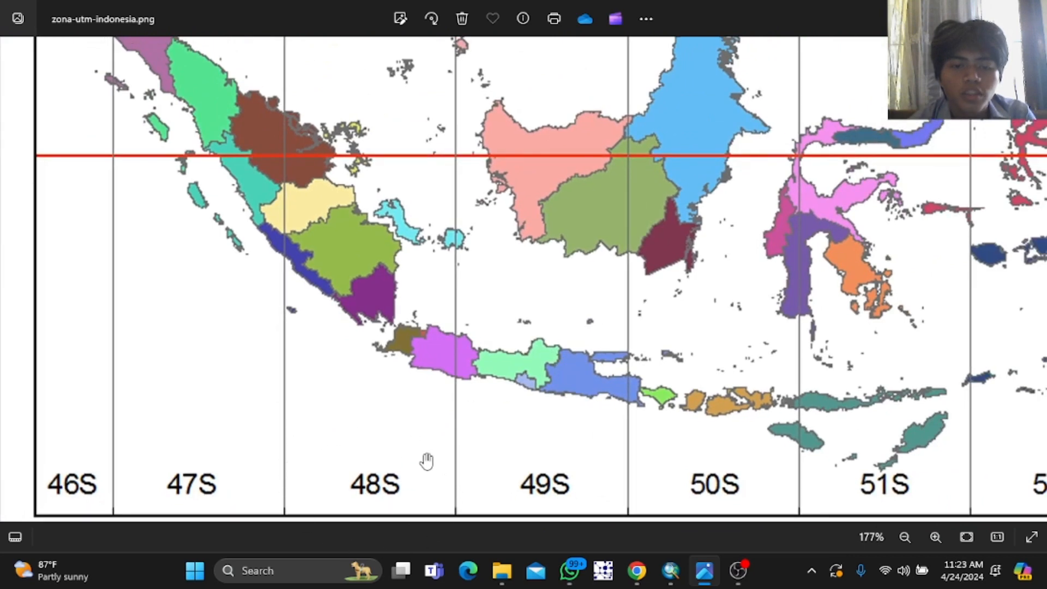
Step: Set the Project tool's output coordinate system to WGS 1984 UTM Zone 48S, checking the zone map, and run it
{"action": "key", "text": "alt+Tab"}
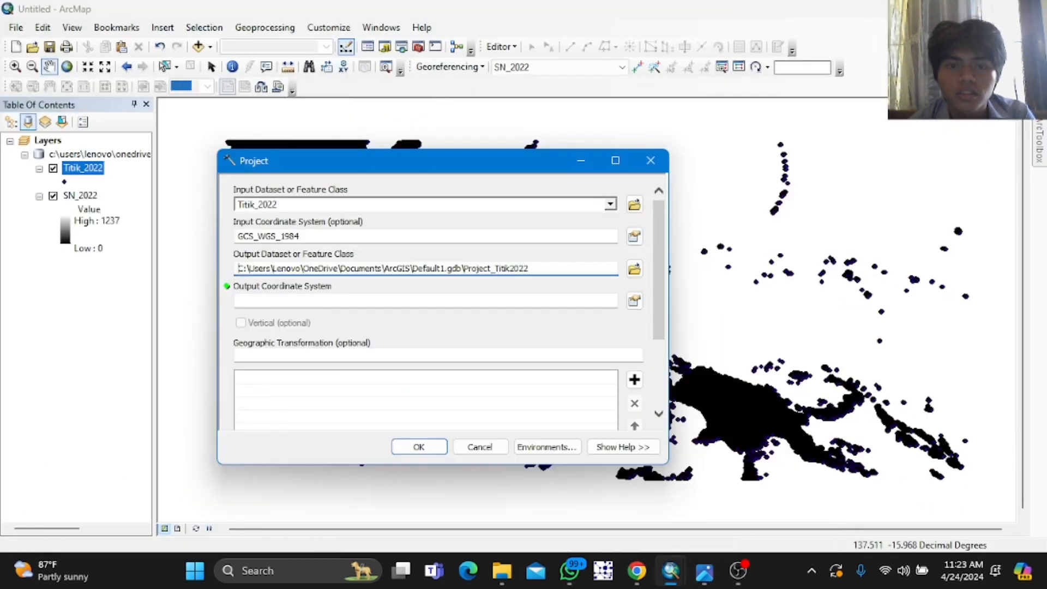
{"action": "left_click", "coordinate": [634, 300]}
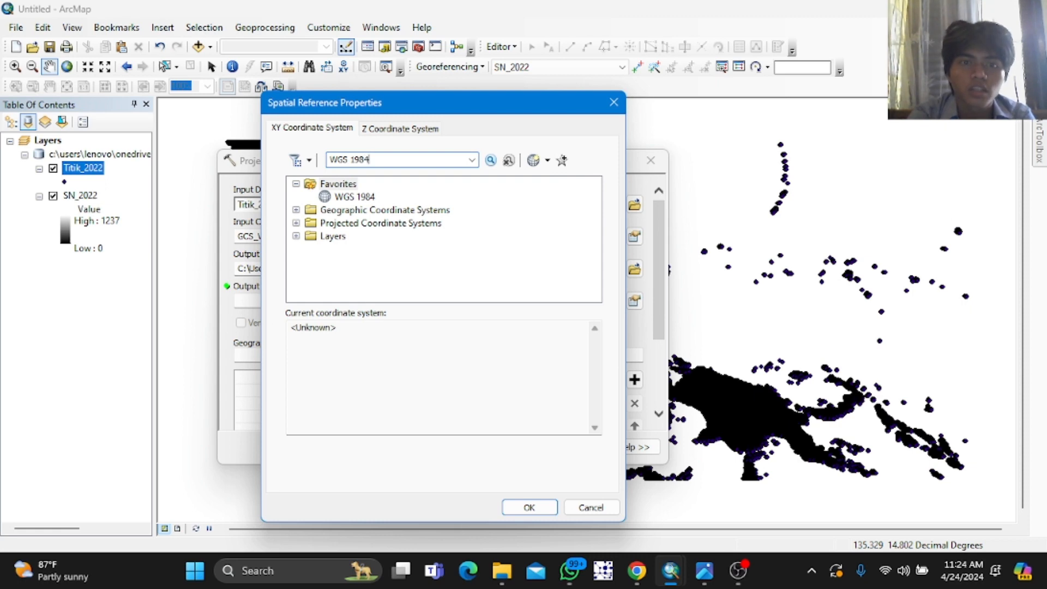
{"action": "type", "text": "WGS 1984 utm"}
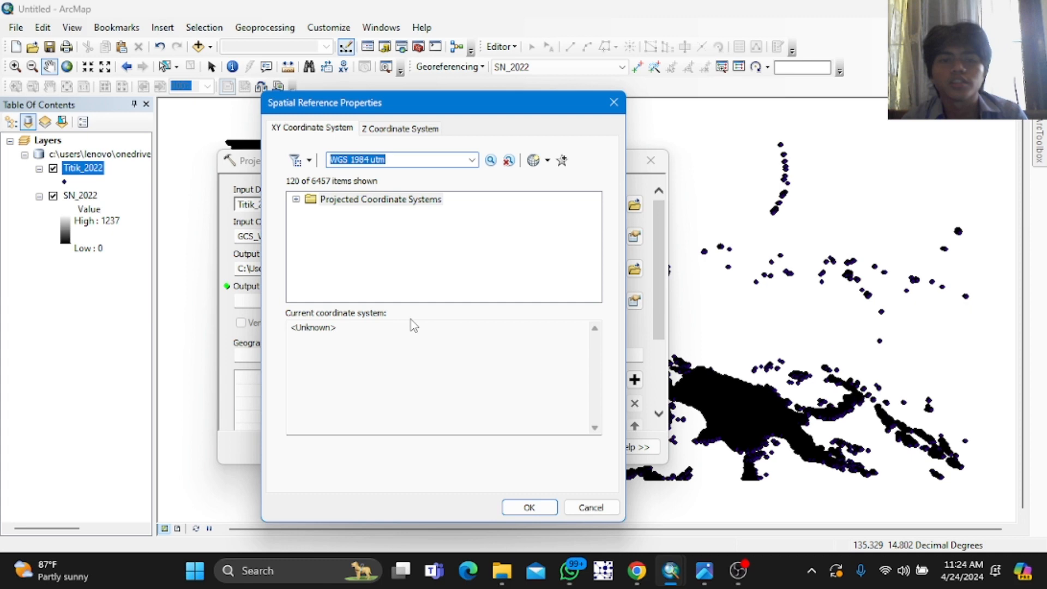
{"action": "left_click", "coordinate": [364, 202]}
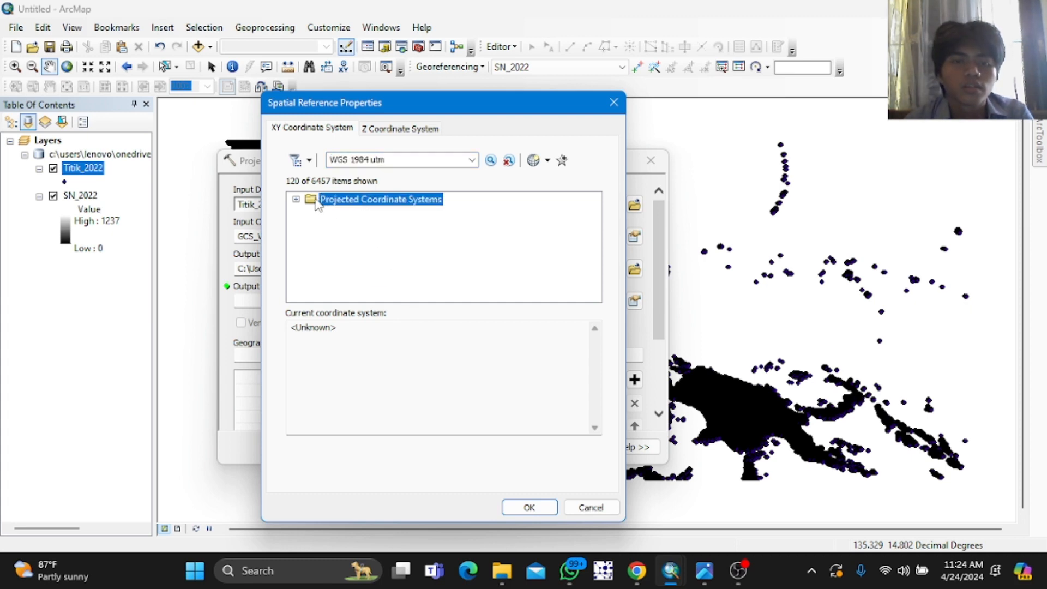
{"action": "left_click", "coordinate": [295, 200]}
{"action": "left_click", "coordinate": [310, 213]}
{"action": "left_click", "coordinate": [324, 226]}
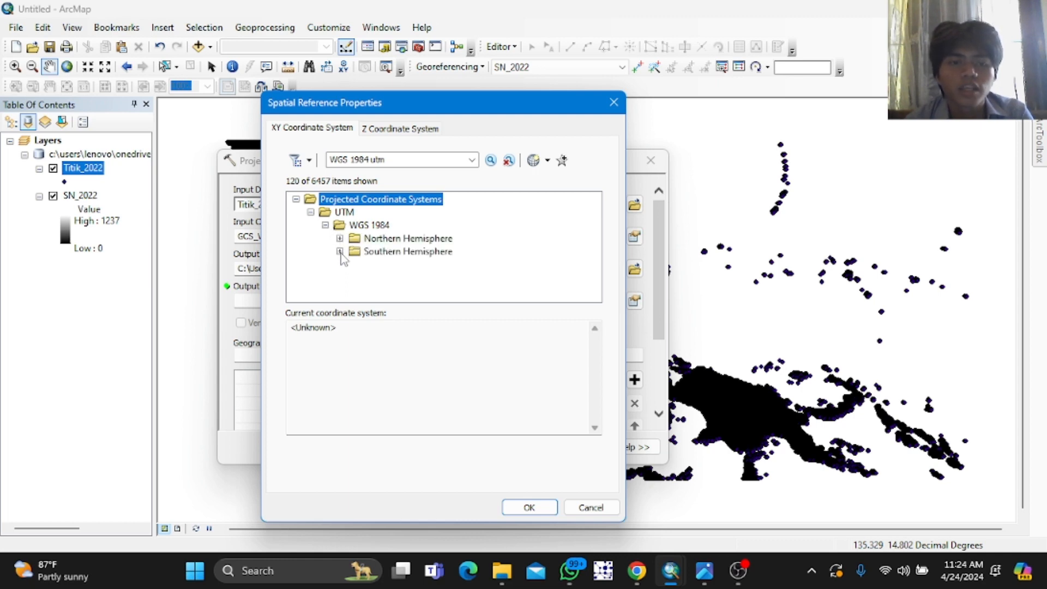
{"action": "left_click", "coordinate": [339, 252]}
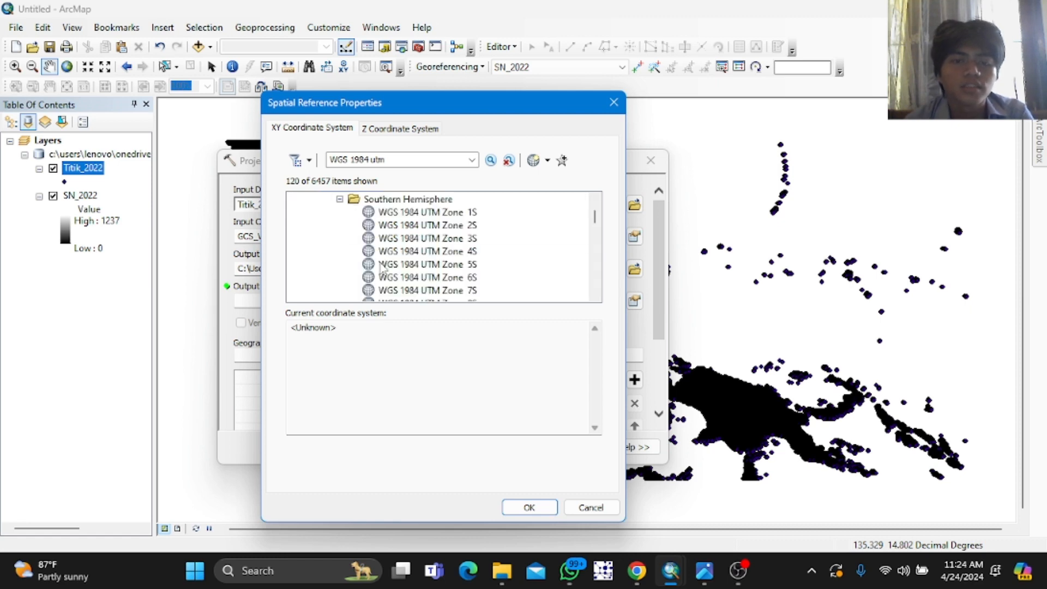
{"action": "scroll", "coordinate": [404, 252], "scroll_direction": "down", "scroll_amount": 9}
{"action": "scroll", "coordinate": [404, 252], "scroll_direction": "down", "scroll_amount": 5}
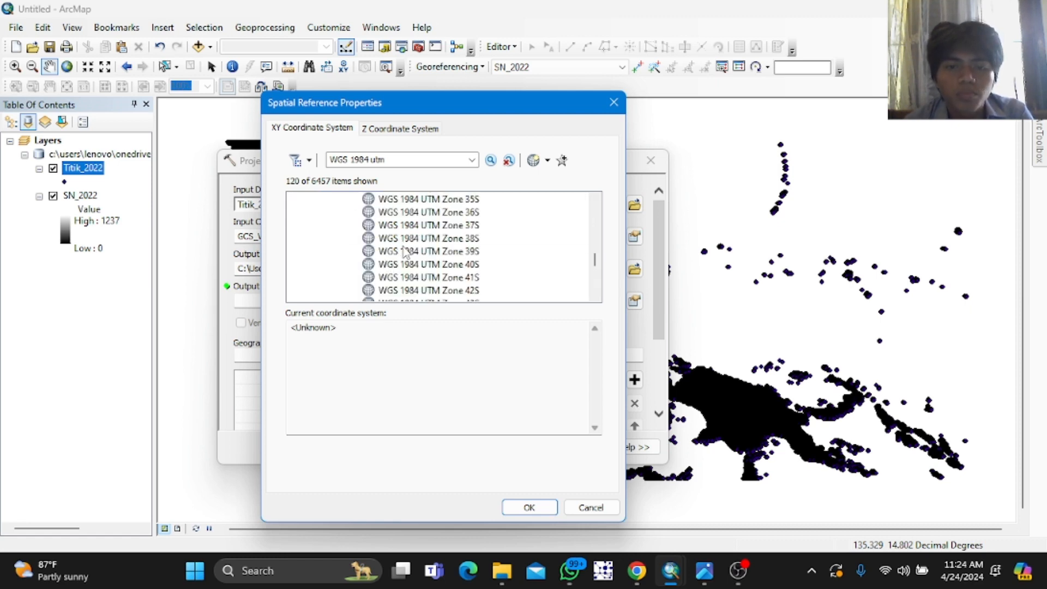
{"action": "key", "text": "alt+Tab"}
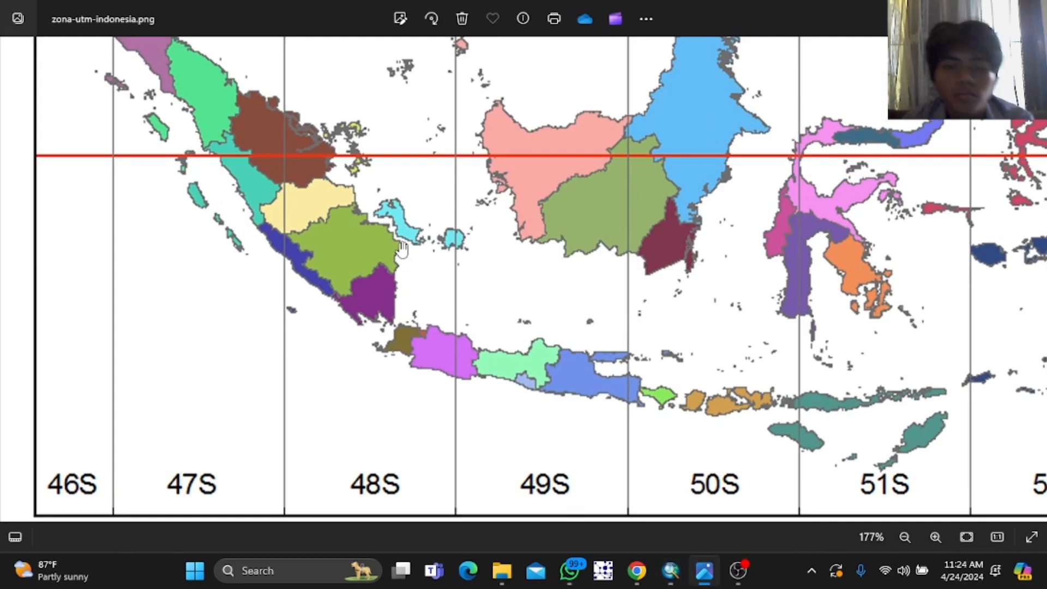
{"action": "key", "text": "alt+Tab"}
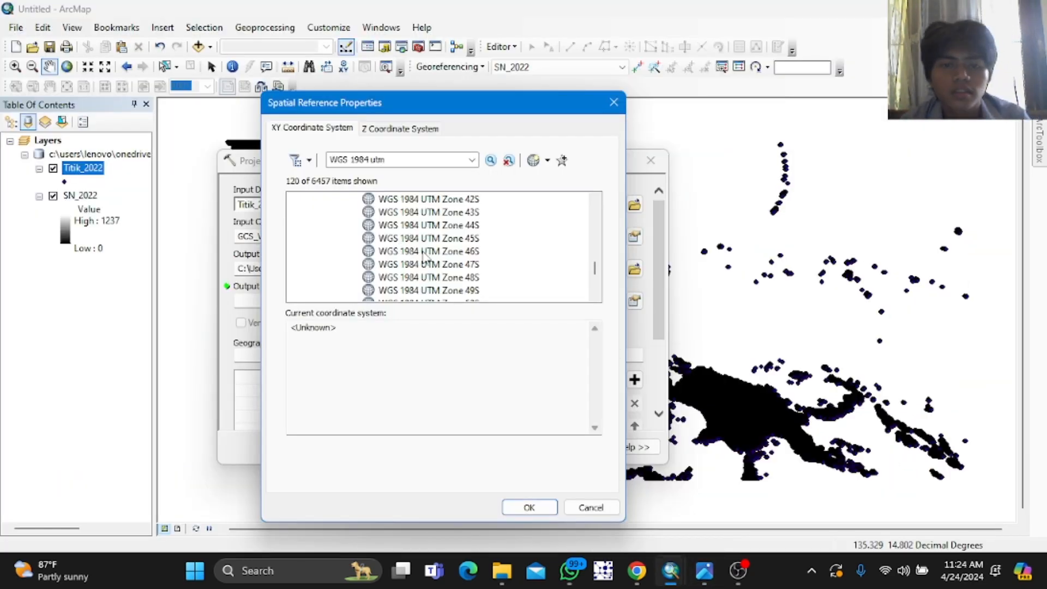
{"action": "left_click", "coordinate": [443, 278]}
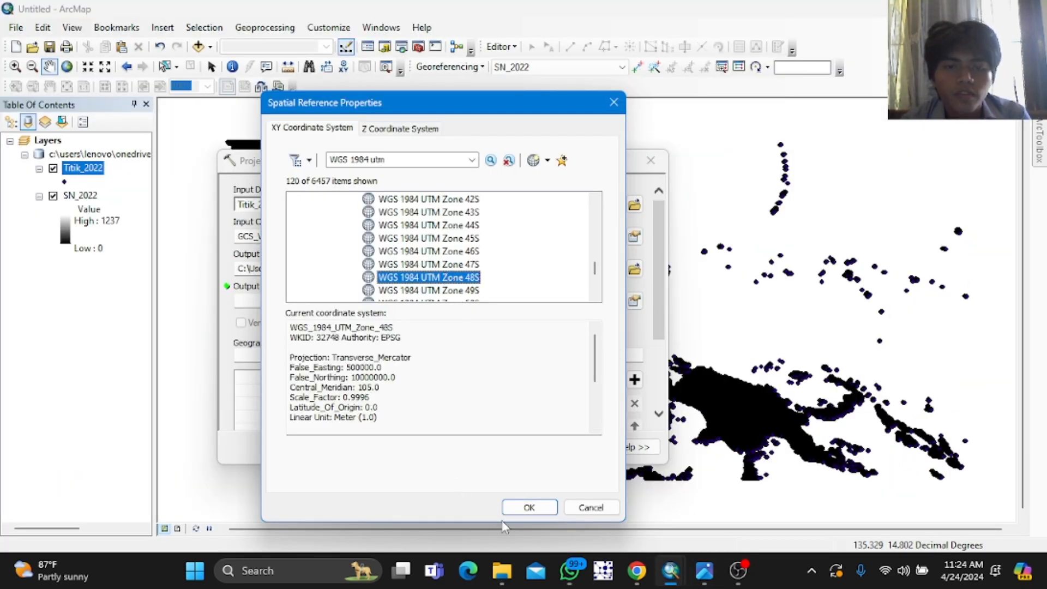
{"action": "left_click", "coordinate": [529, 507]}
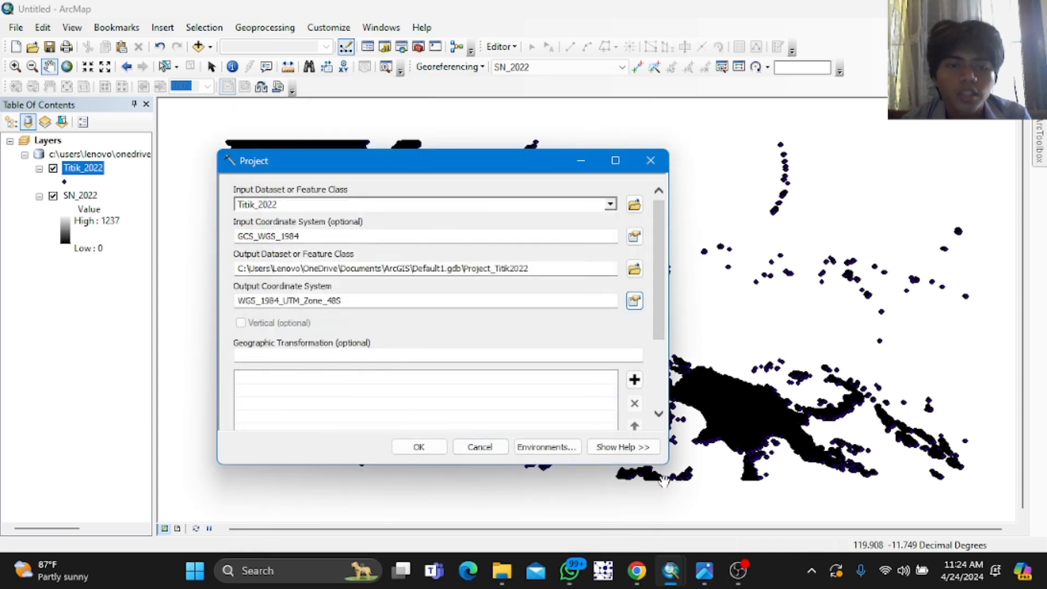
{"action": "scroll", "coordinate": [506, 375], "scroll_direction": "down", "scroll_amount": 3}
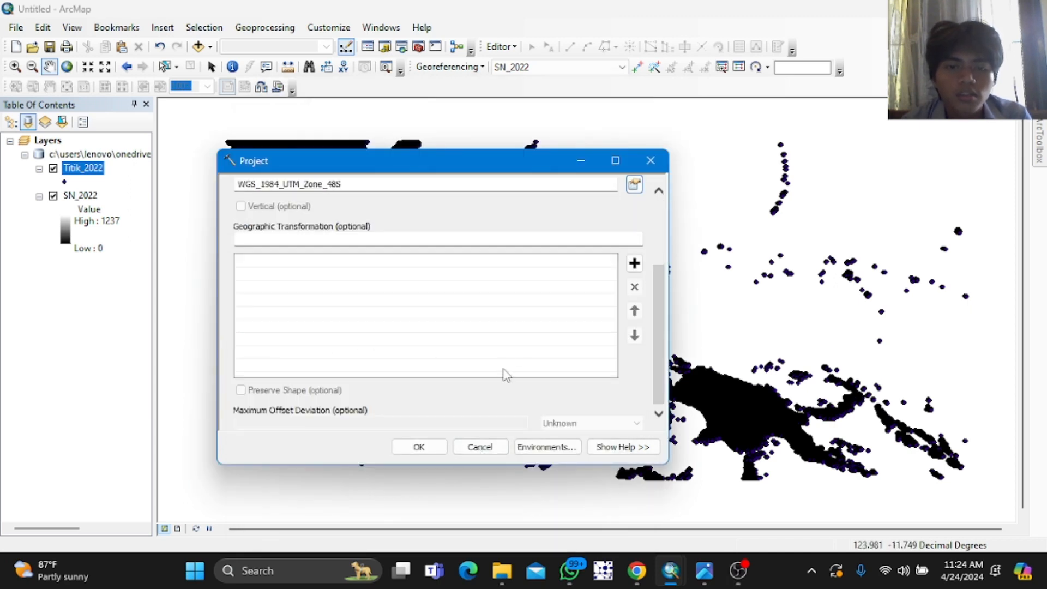
{"action": "left_click", "coordinate": [432, 451]}
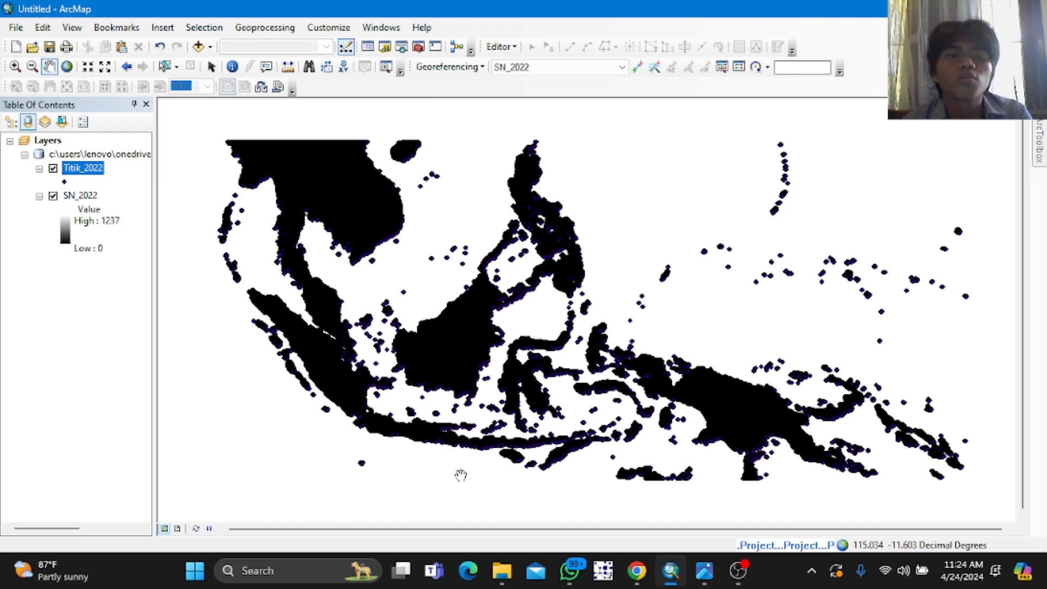
Step: Apply a red-to-yellow-to-green color ramp to the SN_2022 raster's symbology
{"action": "double_click", "coordinate": [66, 229]}
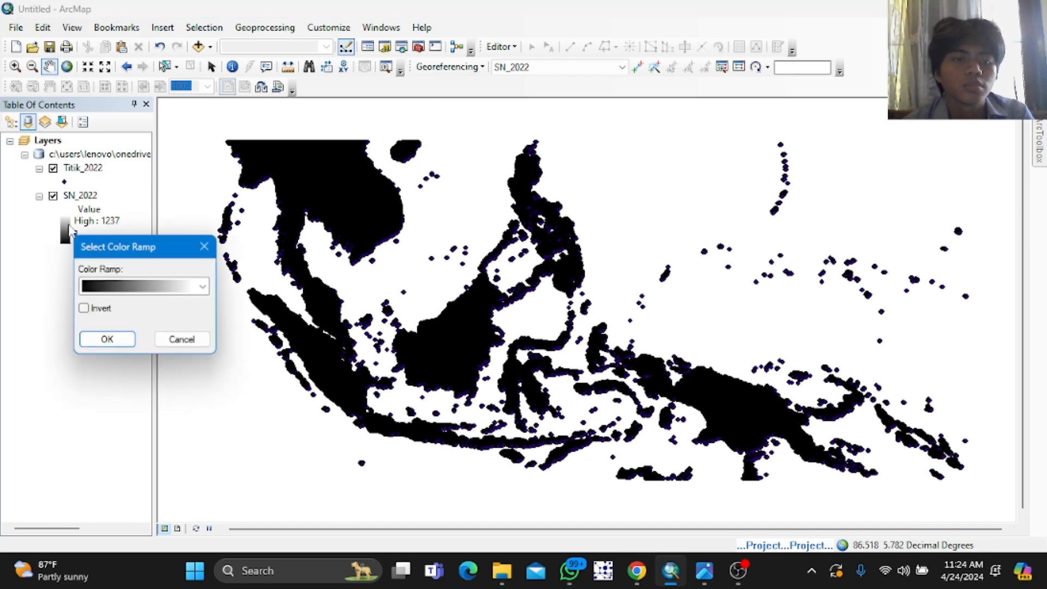
{"action": "left_click", "coordinate": [129, 287]}
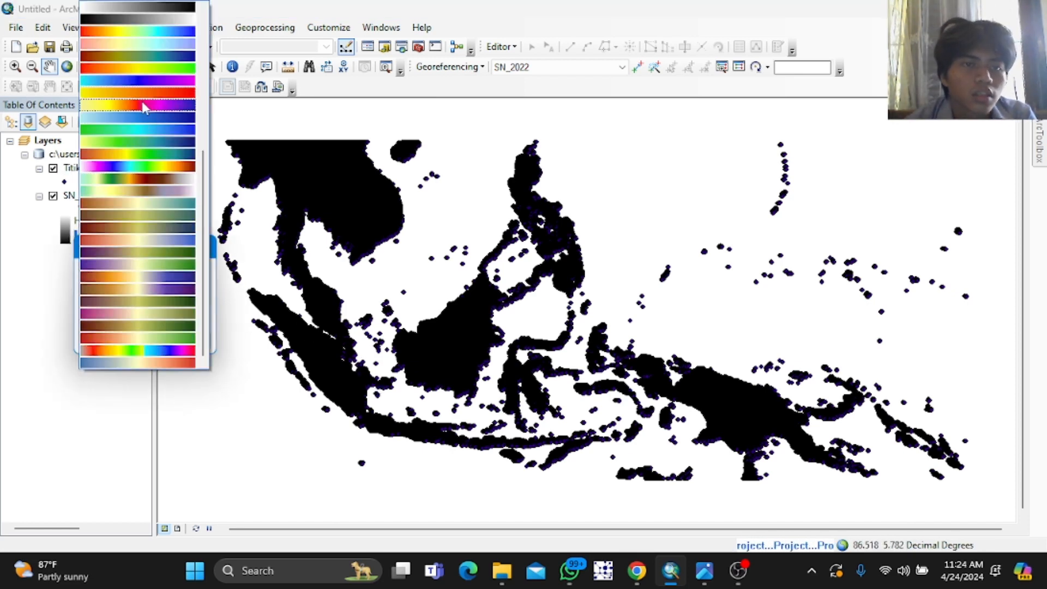
{"action": "left_click", "coordinate": [149, 71]}
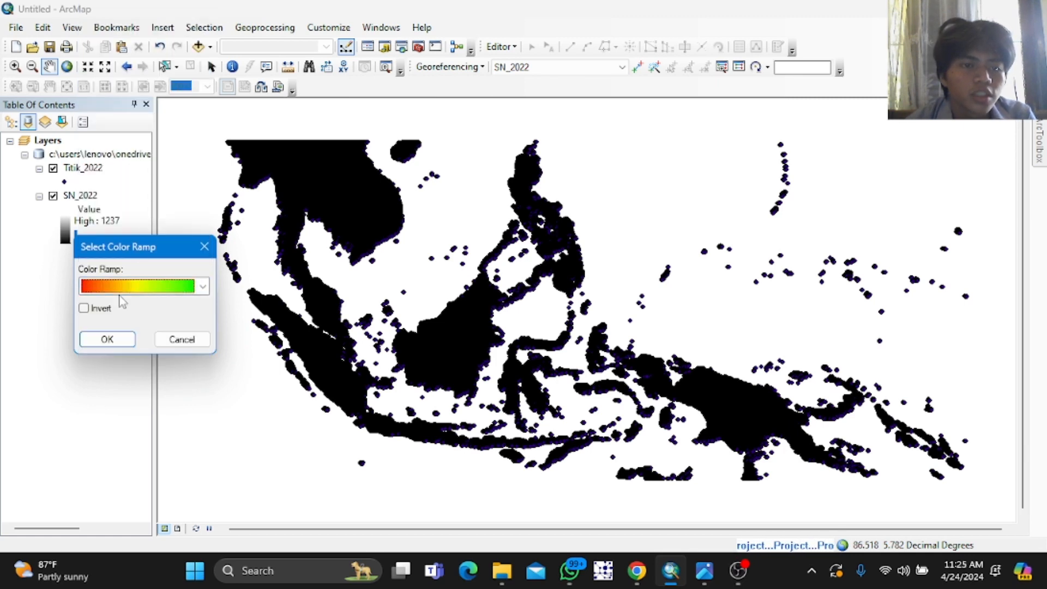
{"action": "left_click", "coordinate": [129, 340]}
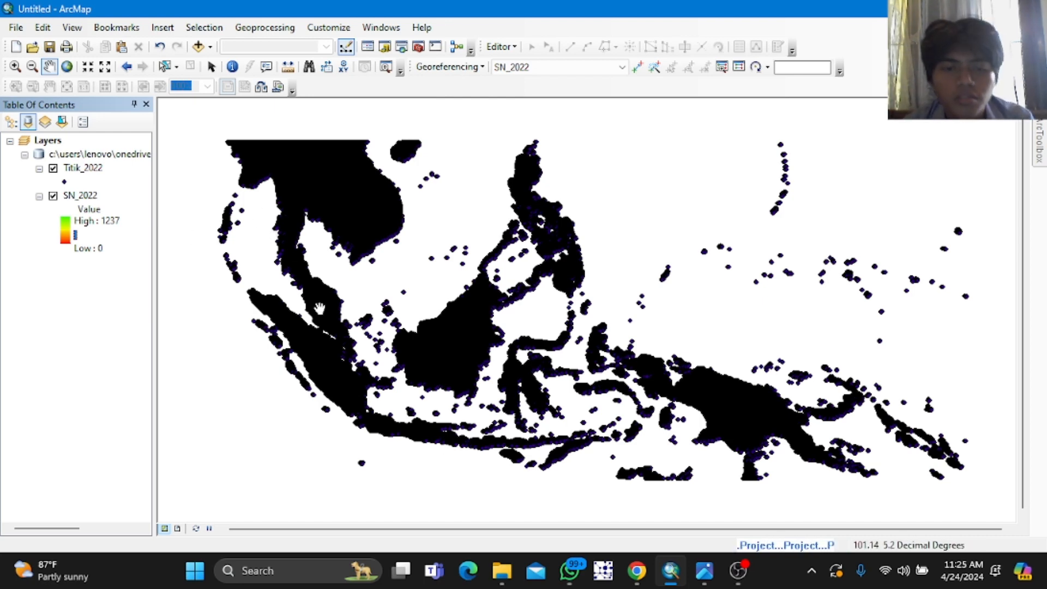
Step: Zoom in and pan around Java to examine the rainfall raster cells and converted points
{"action": "scroll", "coordinate": [435, 452], "scroll_direction": "down", "scroll_amount": 1}
{"action": "scroll", "coordinate": [435, 452], "scroll_direction": "up", "scroll_amount": 3}
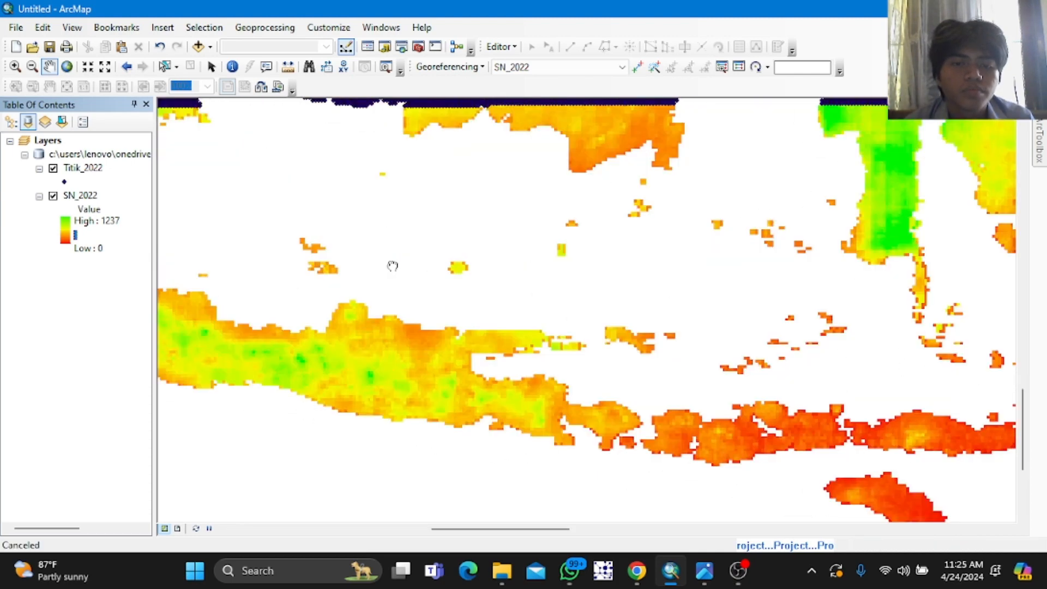
{"action": "left_click_drag", "start_coordinate": [478, 271], "coordinate": [469, 269]}
{"action": "left_click_drag", "start_coordinate": [487, 260], "coordinate": [627, 301]}
{"action": "left_click_drag", "start_coordinate": [616, 261], "coordinate": [694, 283]}
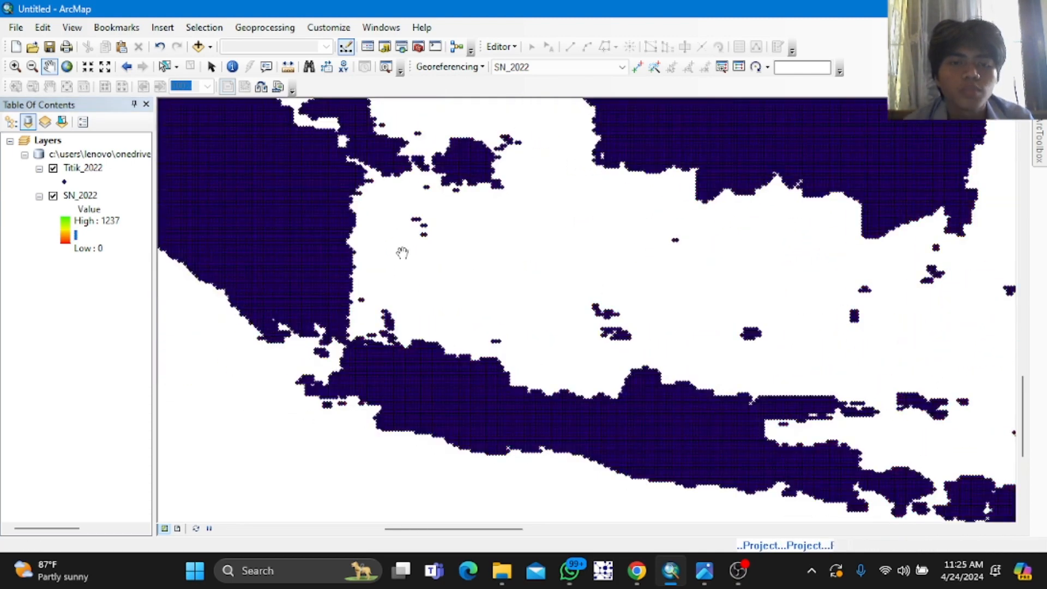
{"action": "scroll", "coordinate": [470, 341], "scroll_direction": "up", "scroll_amount": 3}
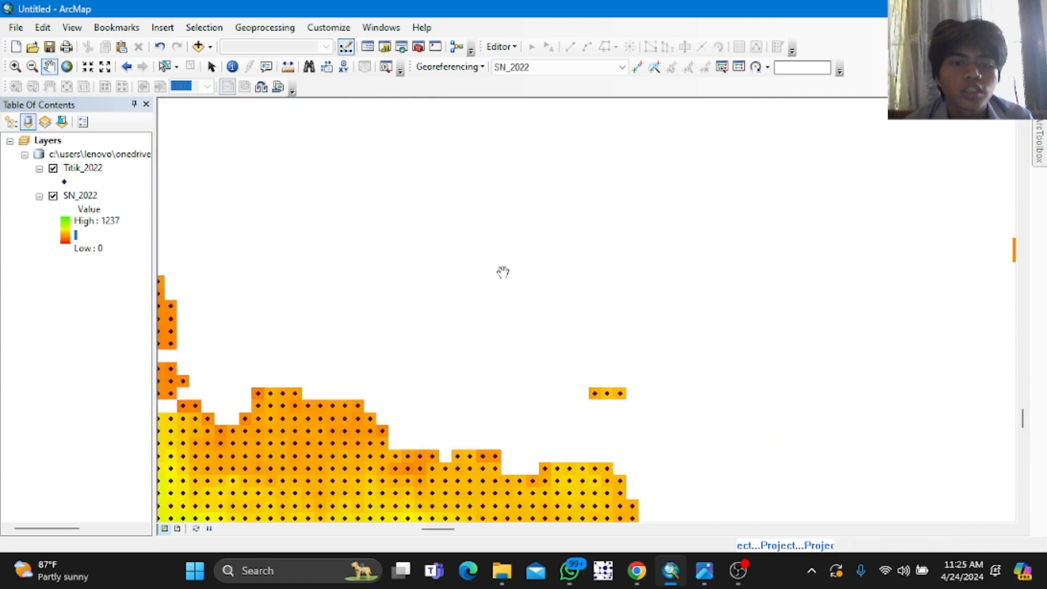
{"action": "left_click_drag", "start_coordinate": [454, 281], "coordinate": [559, 247]}
{"action": "scroll", "coordinate": [491, 299], "scroll_direction": "down", "scroll_amount": 1}
{"action": "scroll", "coordinate": [507, 264], "scroll_direction": "up", "scroll_amount": 1}
{"action": "scroll", "coordinate": [507, 269], "scroll_direction": "down", "scroll_amount": 3}
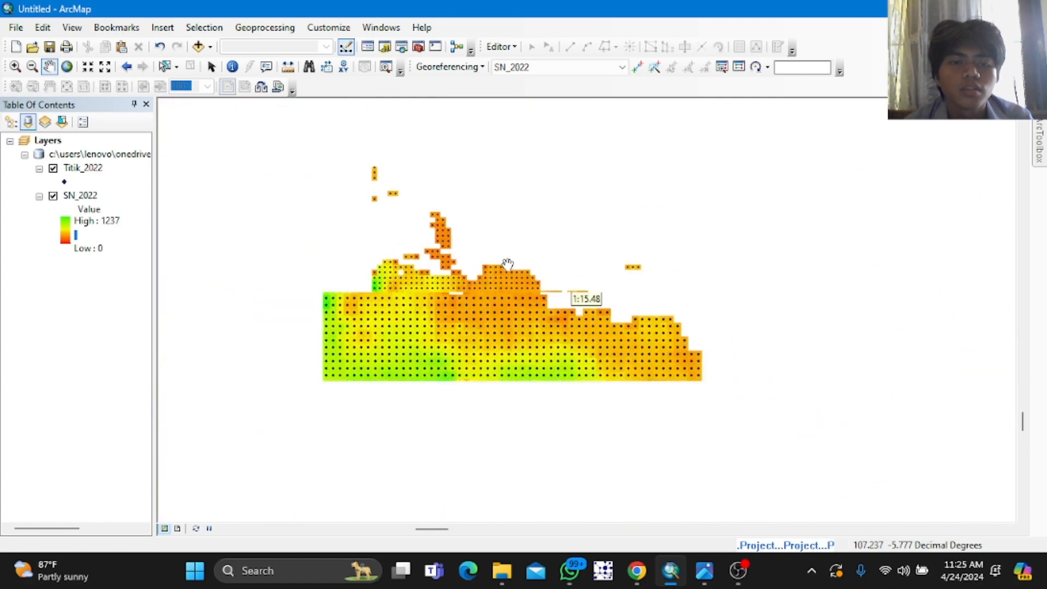
{"action": "left_click_drag", "start_coordinate": [629, 218], "coordinate": [584, 261]}
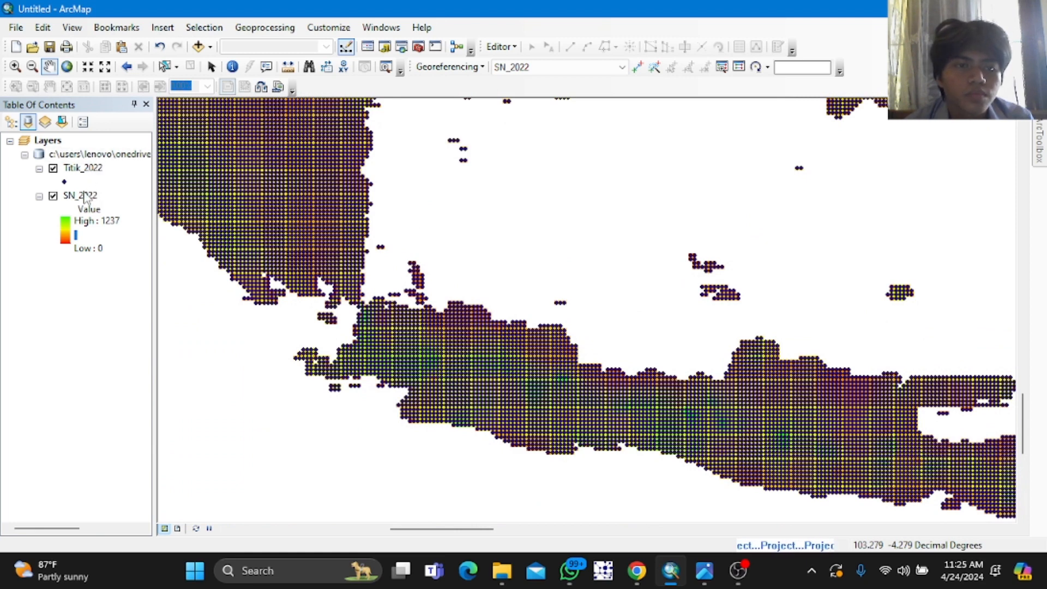
Step: Add Indo_Districts.shp from the Data Indonesia folder to the map
{"action": "right_click", "coordinate": [58, 143]}
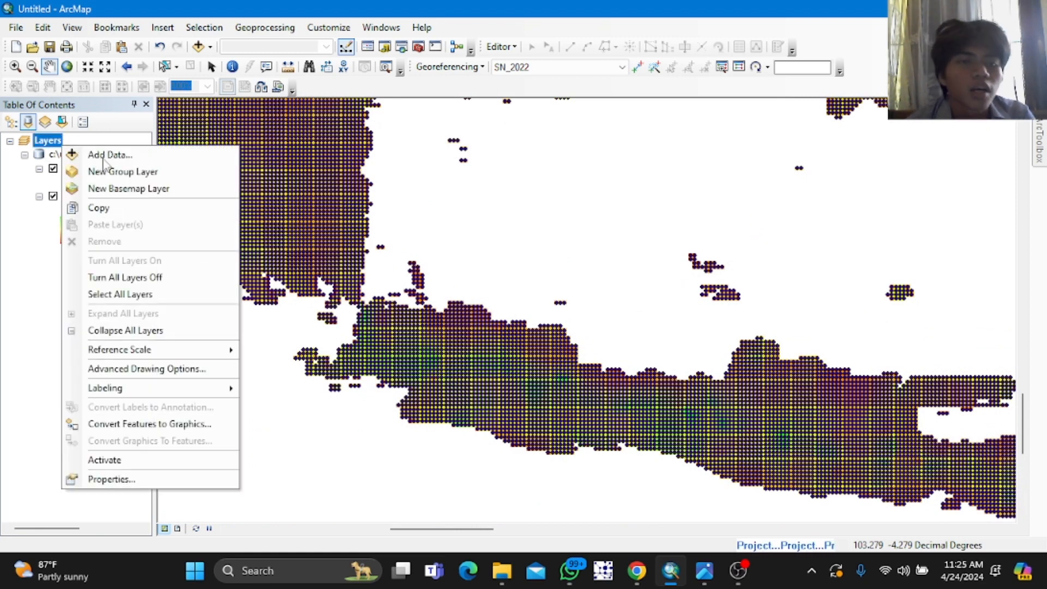
{"action": "left_click", "coordinate": [107, 155]}
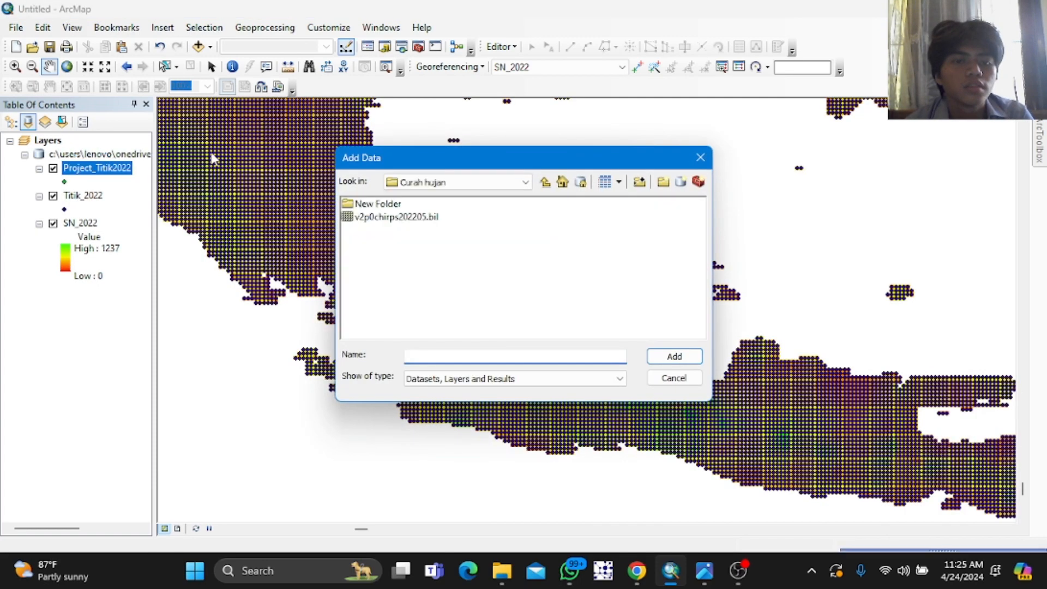
{"action": "left_click", "coordinate": [544, 182]}
{"action": "double_click", "coordinate": [389, 231]}
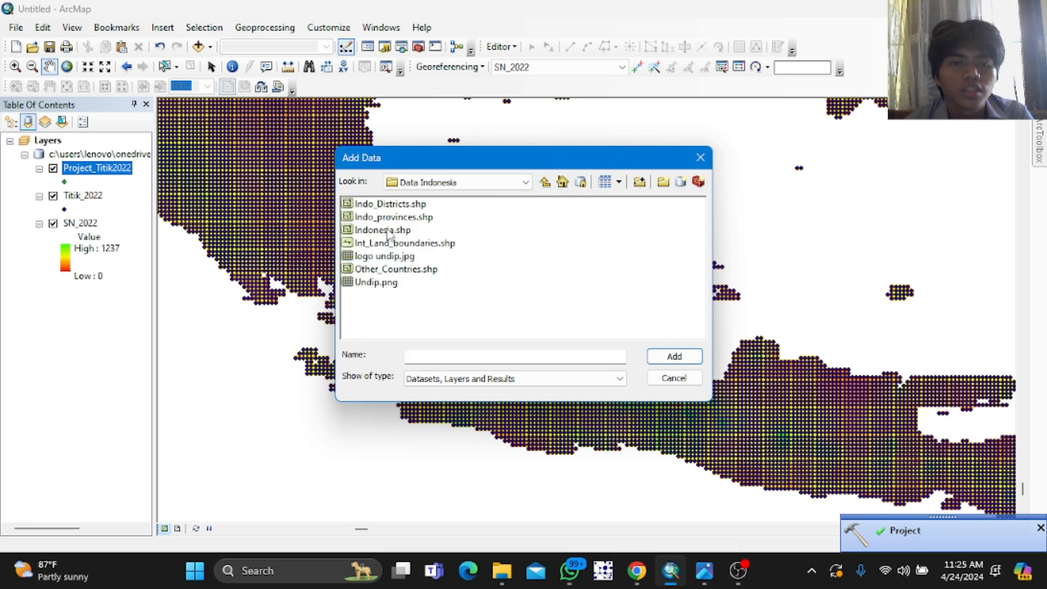
{"action": "left_click", "coordinate": [397, 205]}
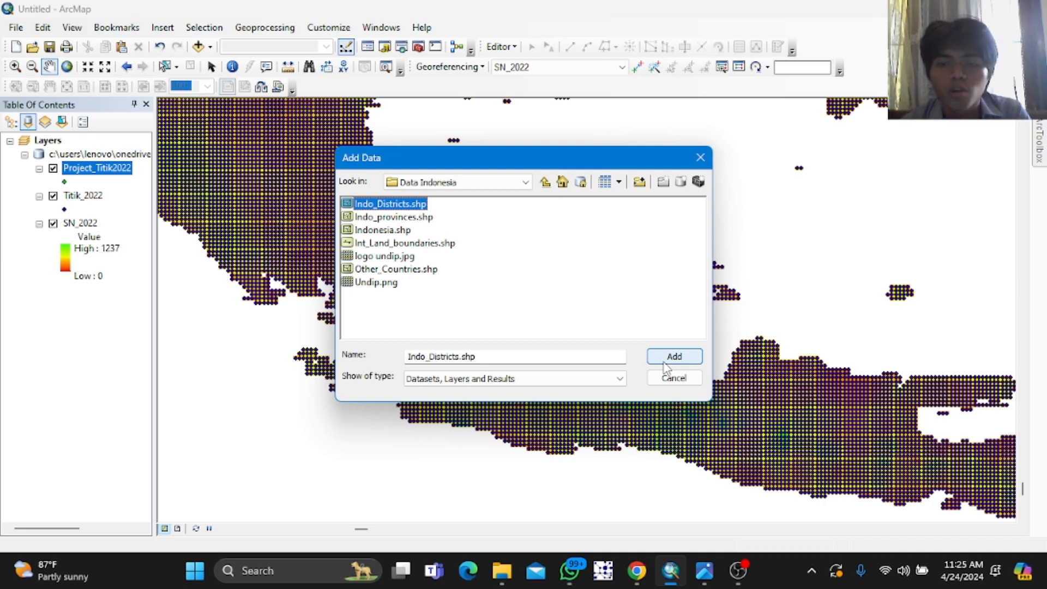
{"action": "left_click", "coordinate": [665, 364]}
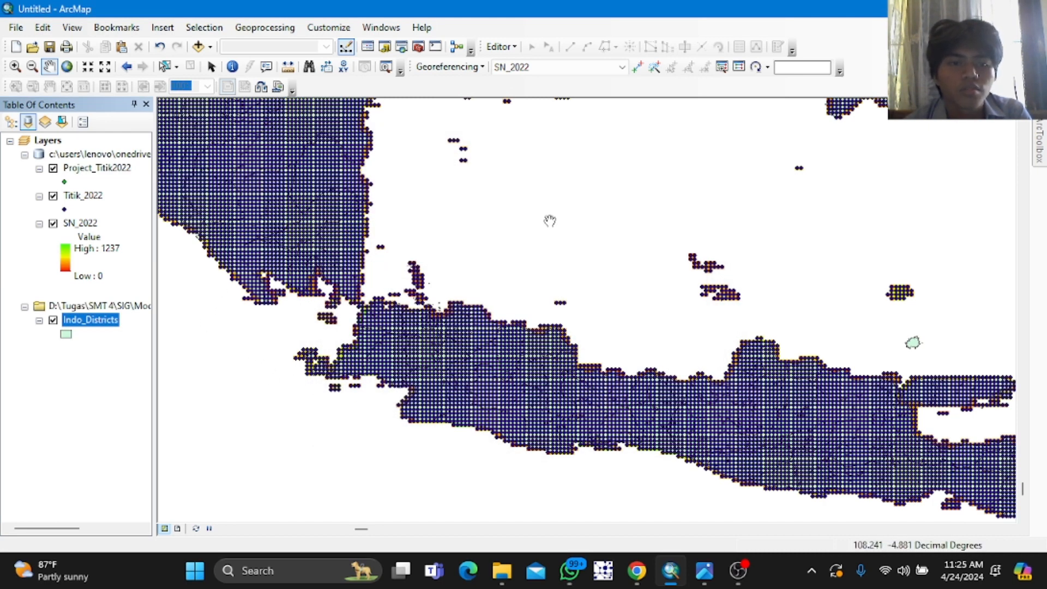
Step: Open the attribute table of the Indo_Districts layer
{"action": "left_click", "coordinate": [74, 210]}
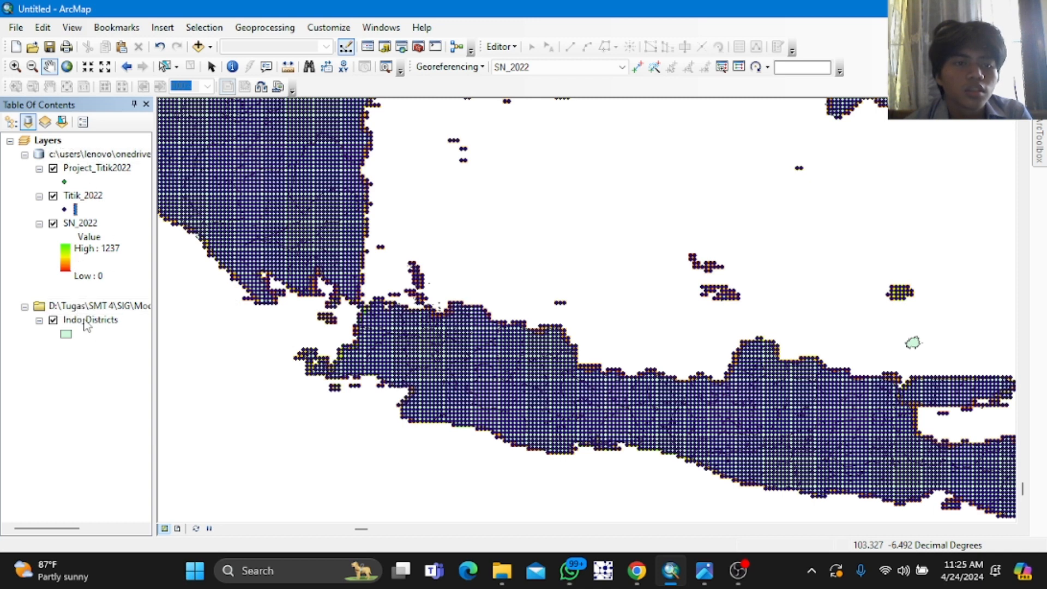
{"action": "right_click", "coordinate": [96, 307]}
{"action": "left_click", "coordinate": [82, 319]}
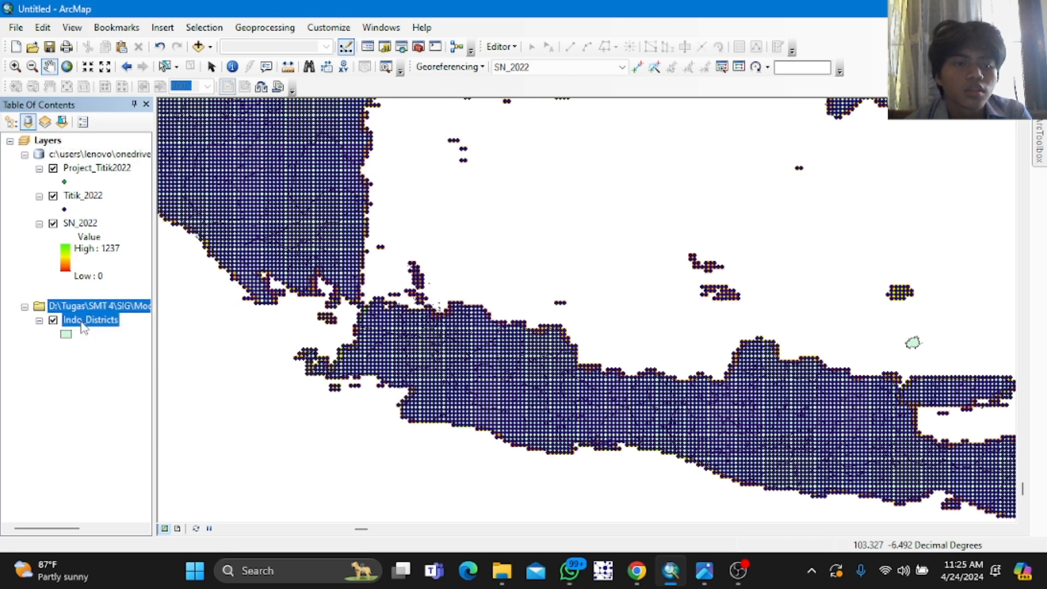
{"action": "right_click", "coordinate": [82, 320]}
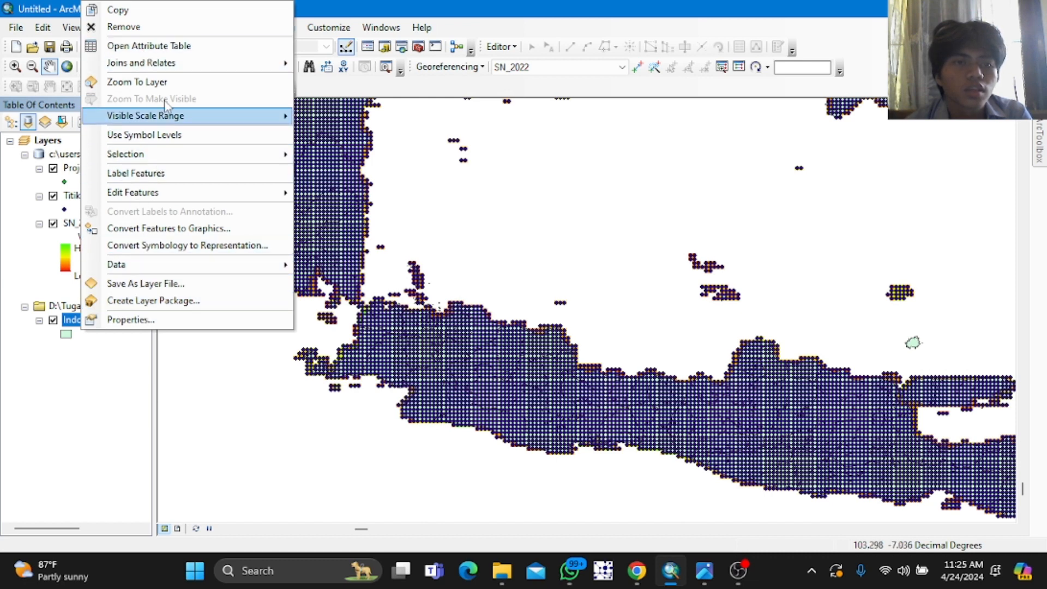
{"action": "left_click", "coordinate": [158, 46]}
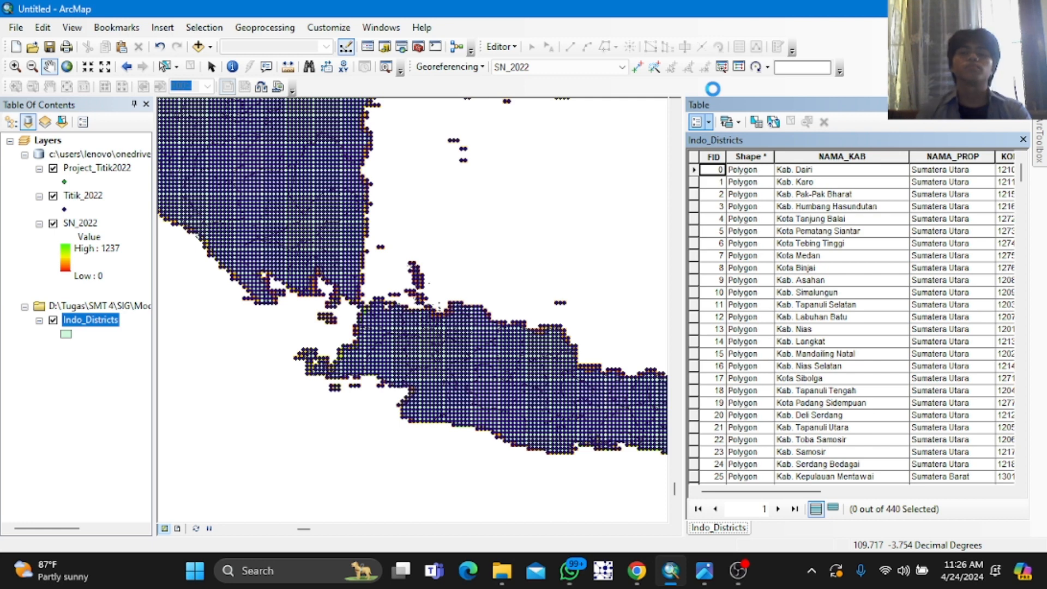
Step: Search the Indo_Districts attribute table for the text "Kep. Seribu"
{"action": "left_click", "coordinate": [708, 122]}
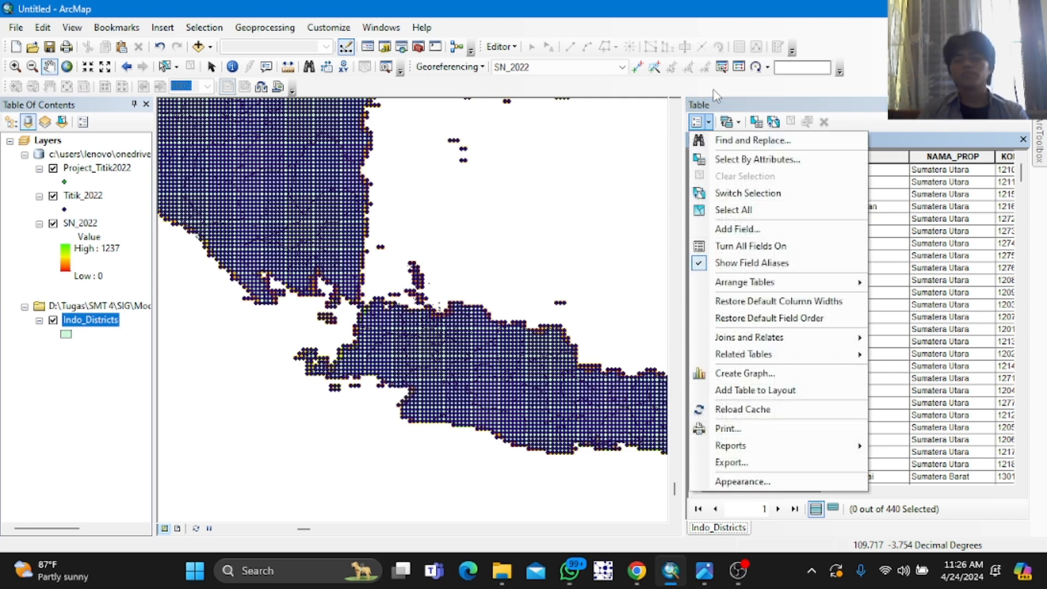
{"action": "left_click", "coordinate": [783, 137]}
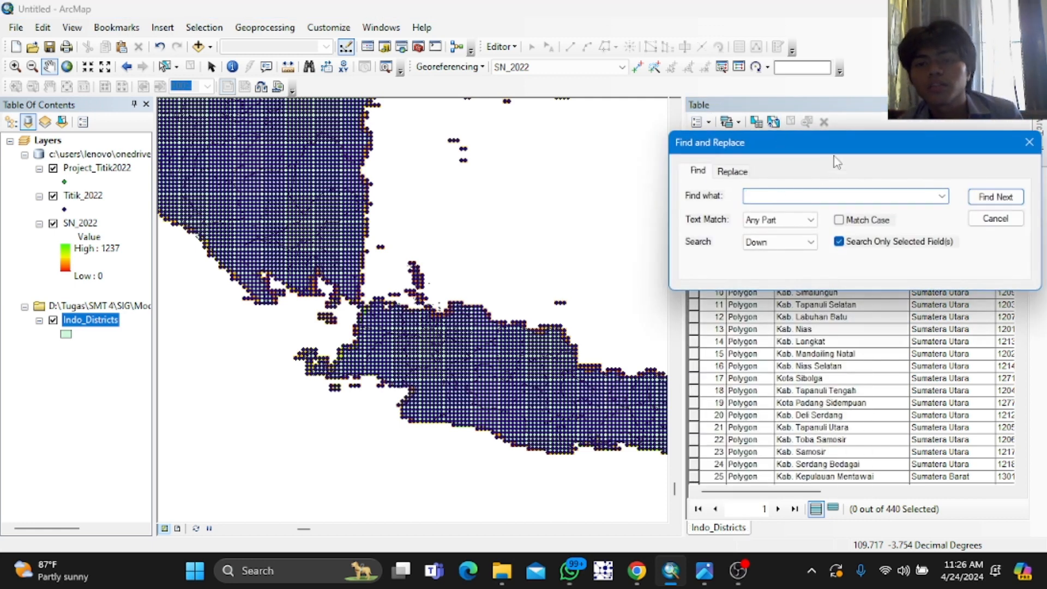
{"action": "left_click_drag", "start_coordinate": [854, 141], "coordinate": [607, 130]}
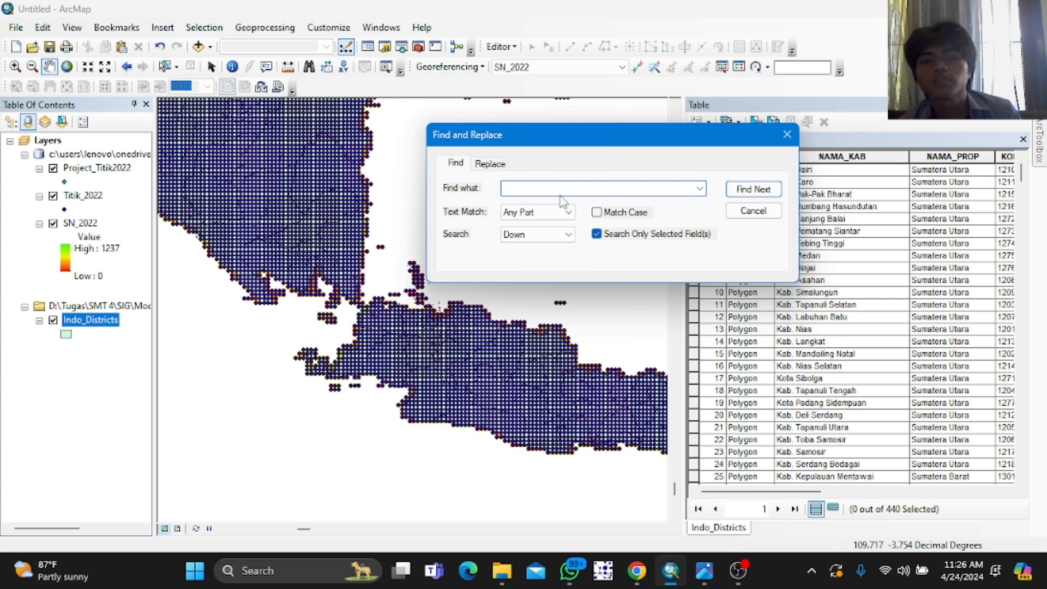
{"action": "type", "text": "Kep"}
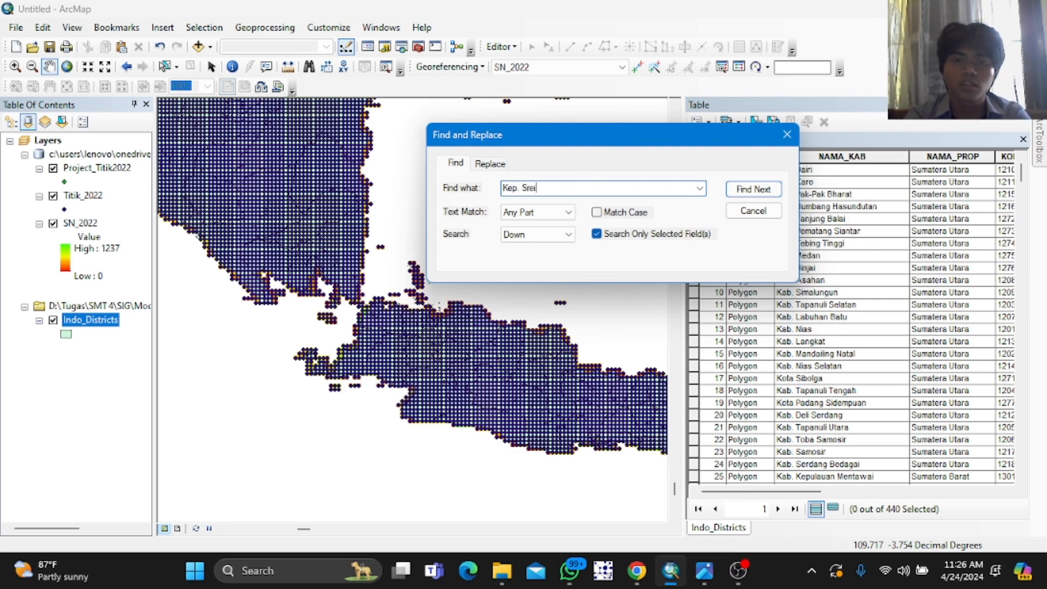
{"action": "type", "text": ". Ser"}
{"action": "key", "text": "BackSpace"}
{"action": "type", "text": "er"}
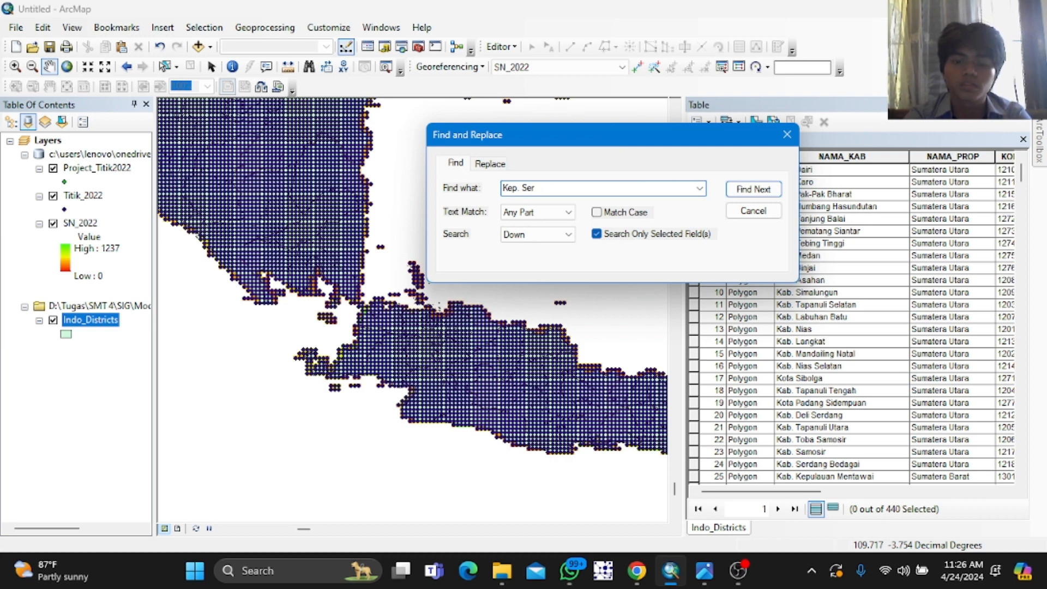
{"action": "type", "text": "ibu"}
{"action": "key", "text": "Return"}
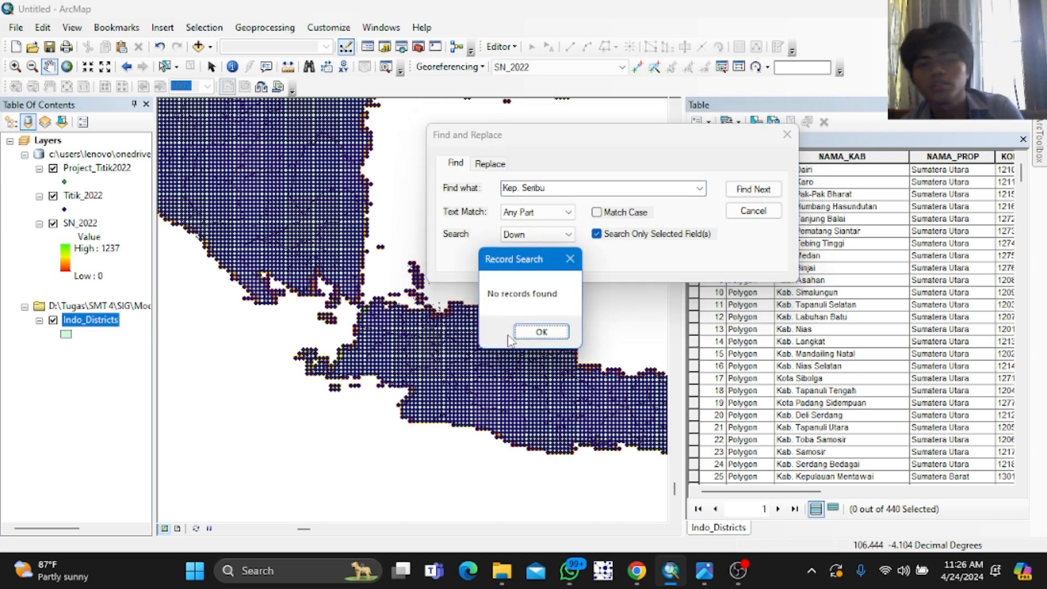
{"action": "left_click", "coordinate": [544, 355]}
Step: Search the district table again for "Seribu" and close the Find and Replace dialog
{"action": "left_click", "coordinate": [574, 197]}
{"action": "left_click", "coordinate": [574, 187]}
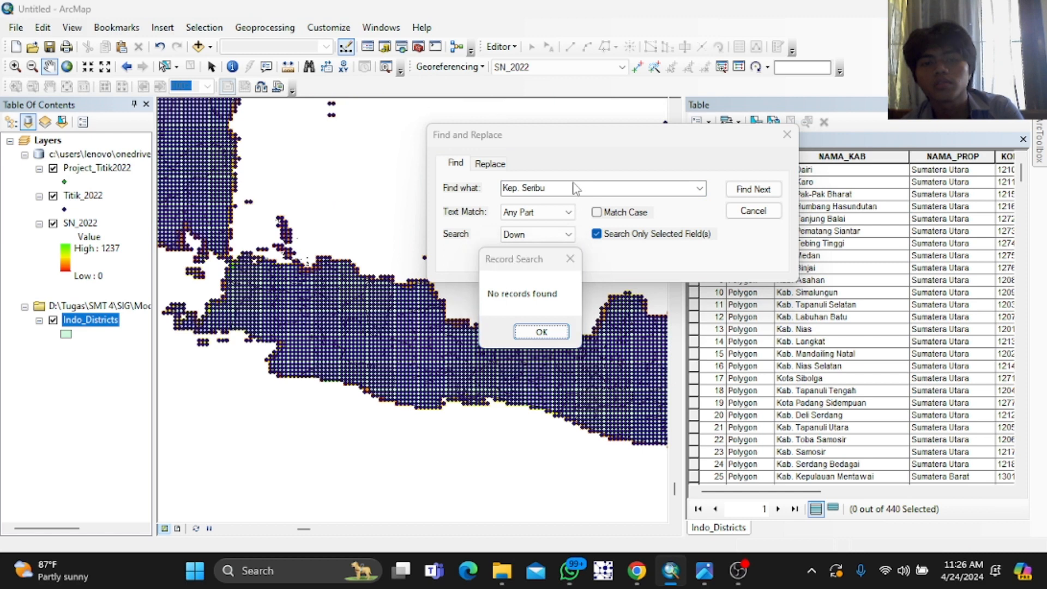
{"action": "left_click", "coordinate": [567, 267]}
{"action": "key", "text": "BackSpace"}
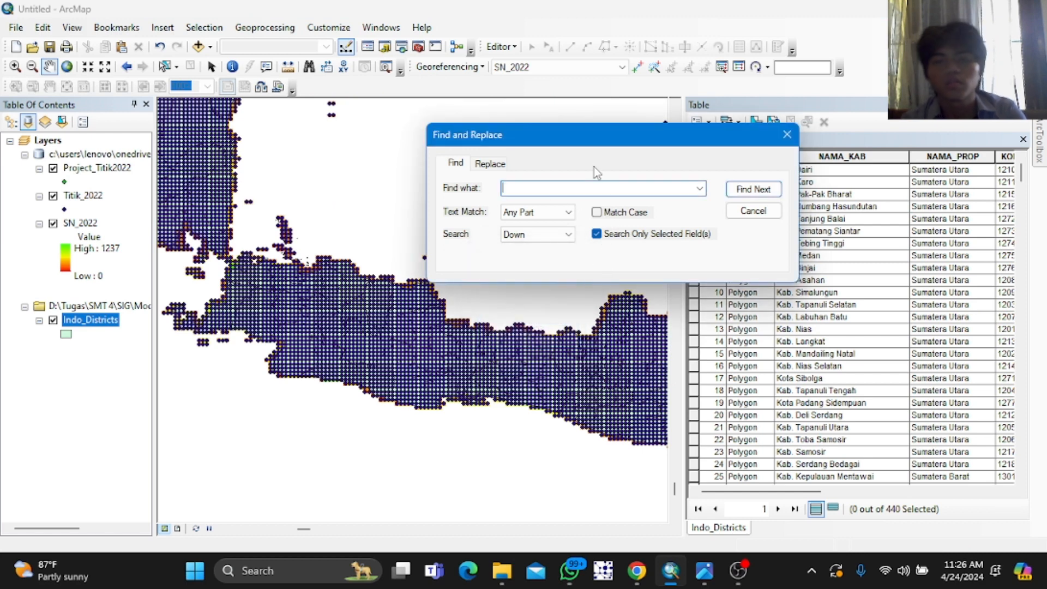
{"action": "type", "text": "Seribu"}
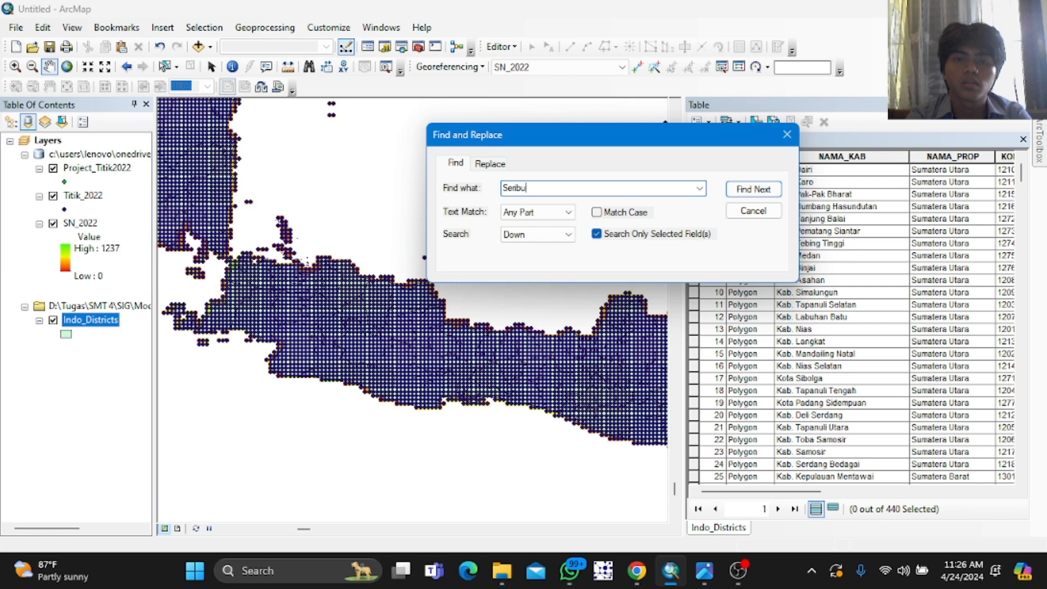
{"action": "key", "text": "Return"}
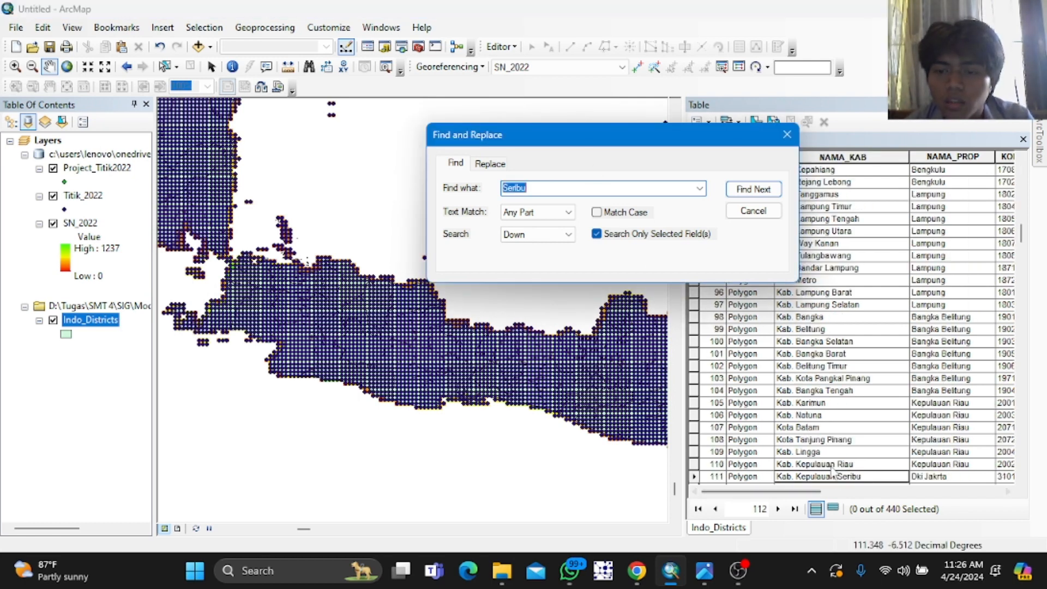
{"action": "left_click", "coordinate": [763, 191]}
{"action": "key", "text": "Return"}
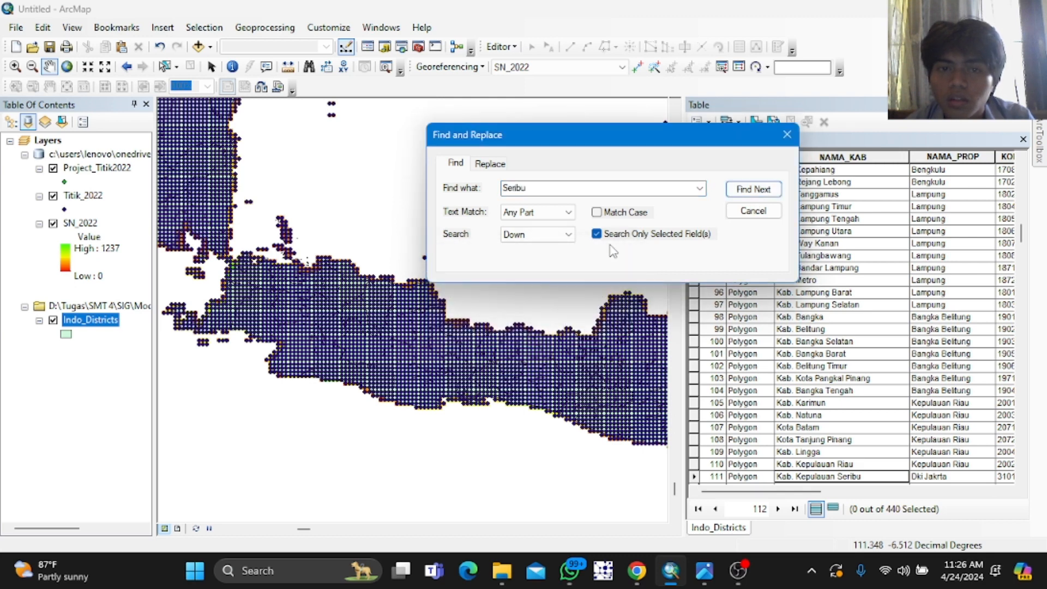
{"action": "left_click", "coordinate": [787, 134]}
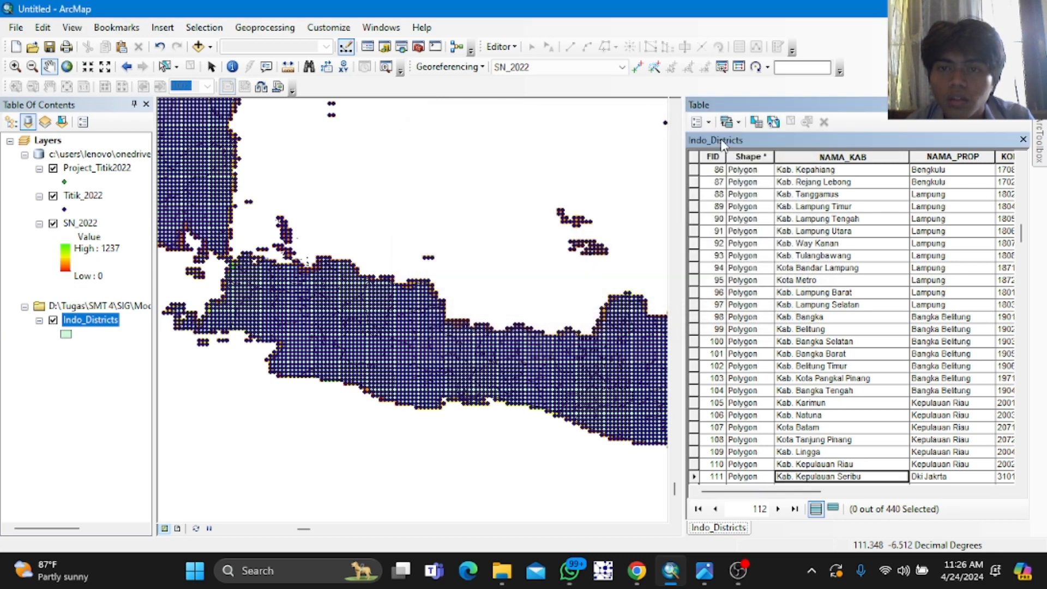
Step: Start a Select by Attributes query of "NAMA_KAB" = and list the field's unique values
{"action": "left_click", "coordinate": [757, 123]}
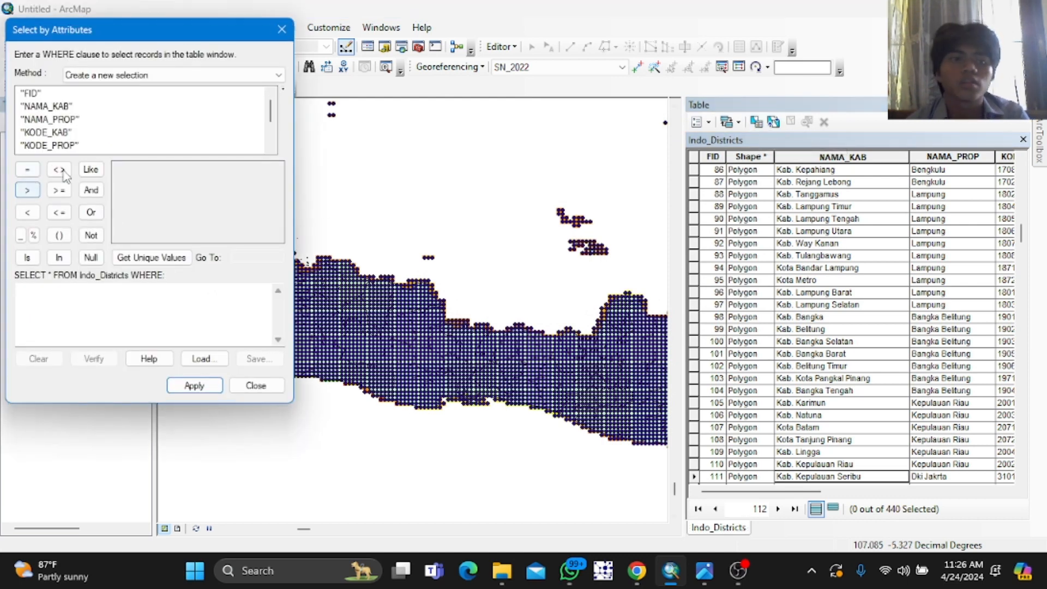
{"action": "left_click", "coordinate": [62, 136]}
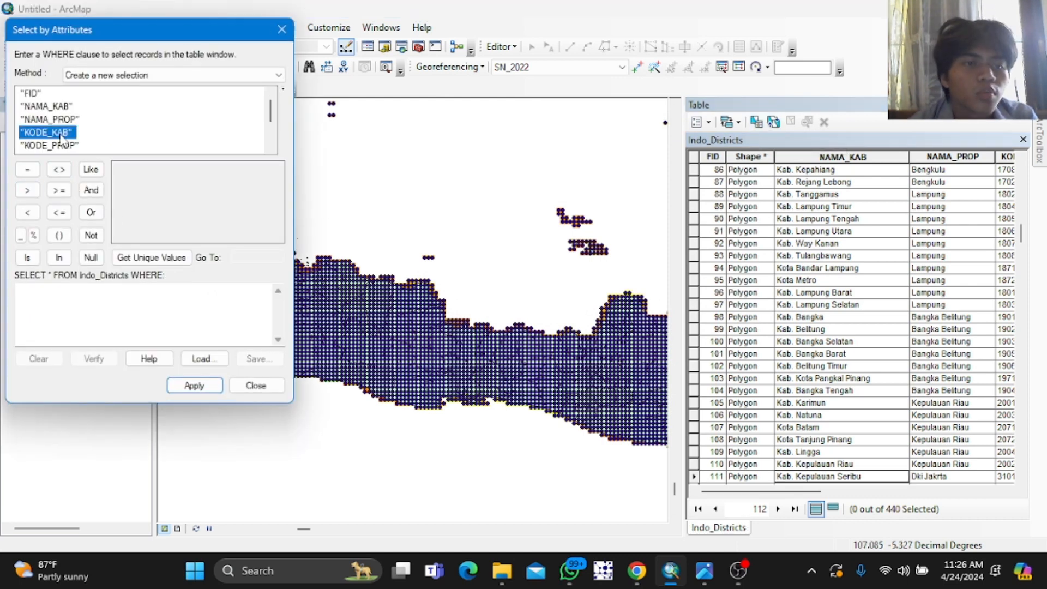
{"action": "double_click", "coordinate": [61, 108]}
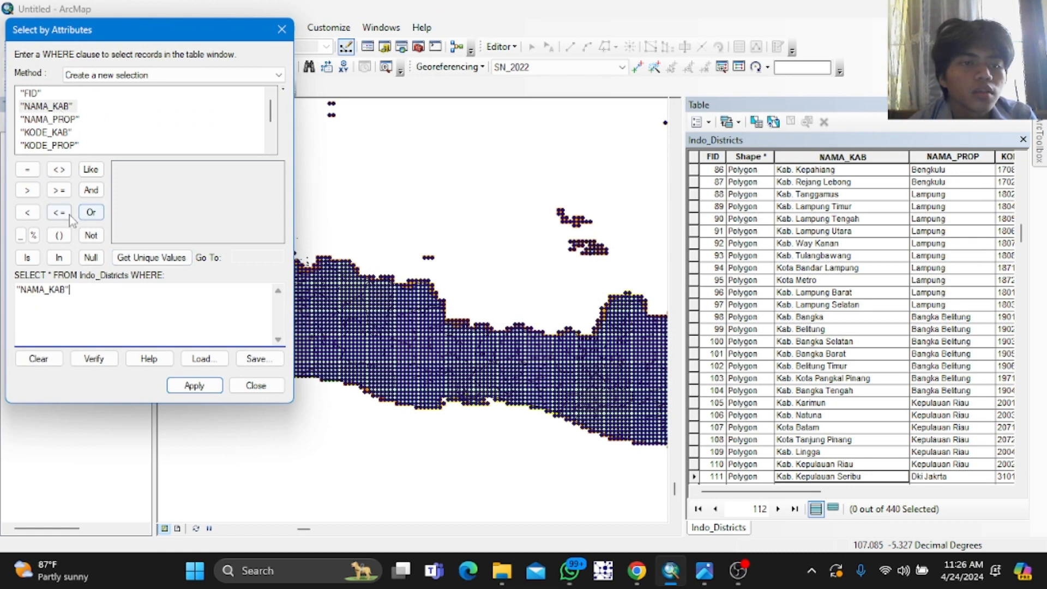
{"action": "left_click", "coordinate": [36, 173]}
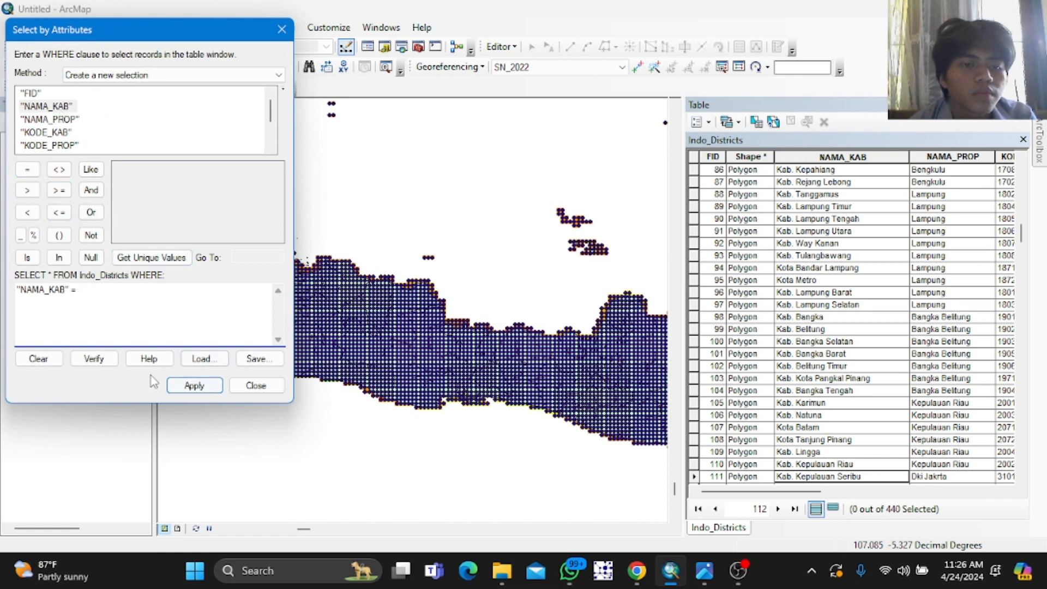
{"action": "left_click", "coordinate": [141, 260]}
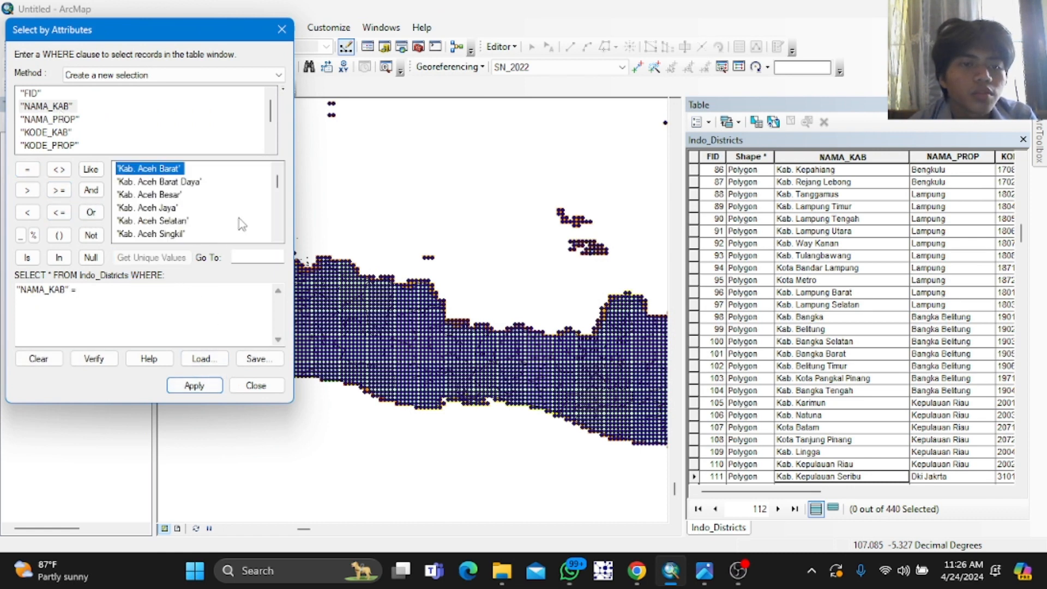
{"action": "scroll", "coordinate": [246, 207], "scroll_direction": "down", "scroll_amount": 12}
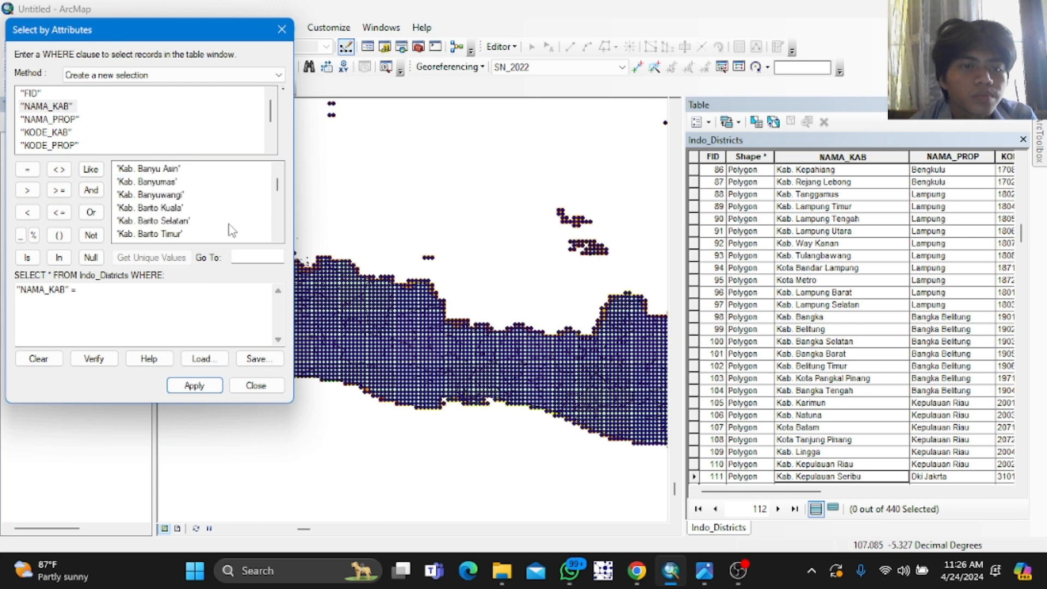
{"action": "left_click", "coordinate": [234, 257]}
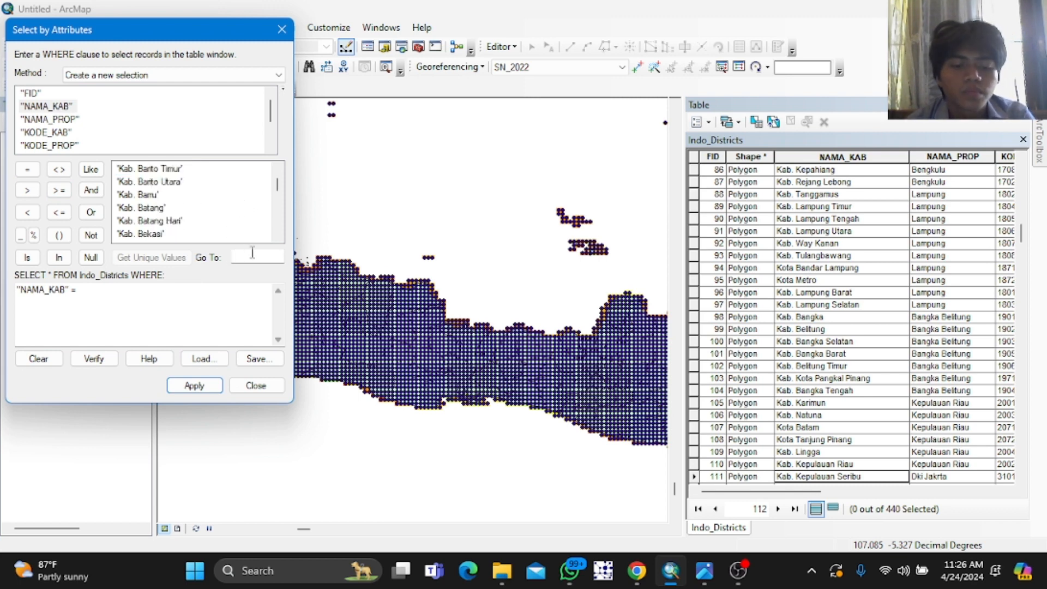
{"action": "type", "text": "Seribu"}
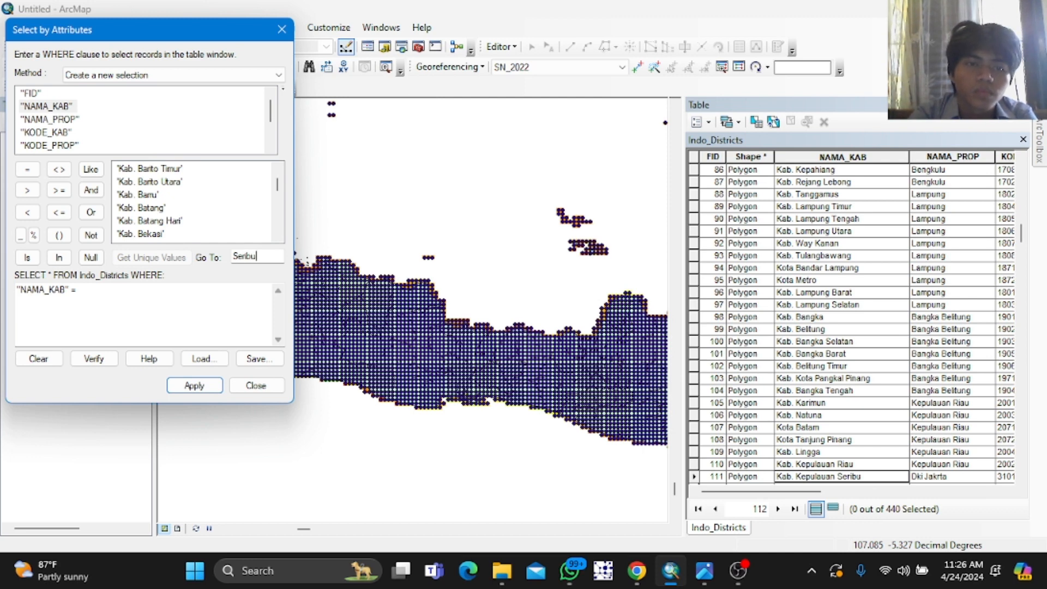
{"action": "key", "text": "Return"}
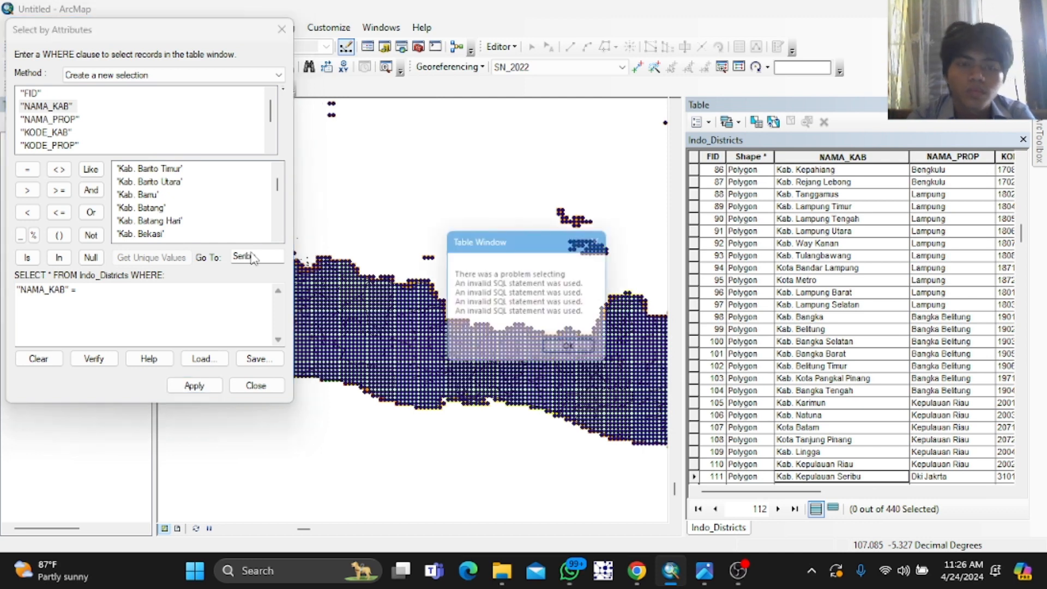
{"action": "left_click", "coordinate": [576, 351]}
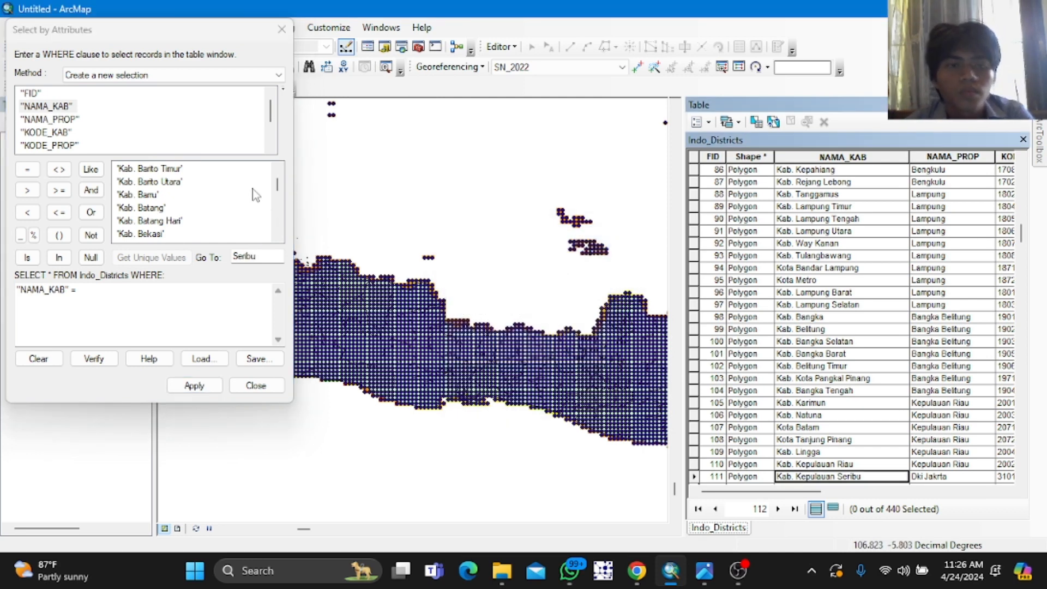
Step: Complete the query with 'Kab. Kepulauan Seribu' as the value and apply the selection
{"action": "scroll", "coordinate": [231, 196], "scroll_direction": "down", "scroll_amount": 15}
{"action": "scroll", "coordinate": [229, 199], "scroll_direction": "down", "scroll_amount": 20}
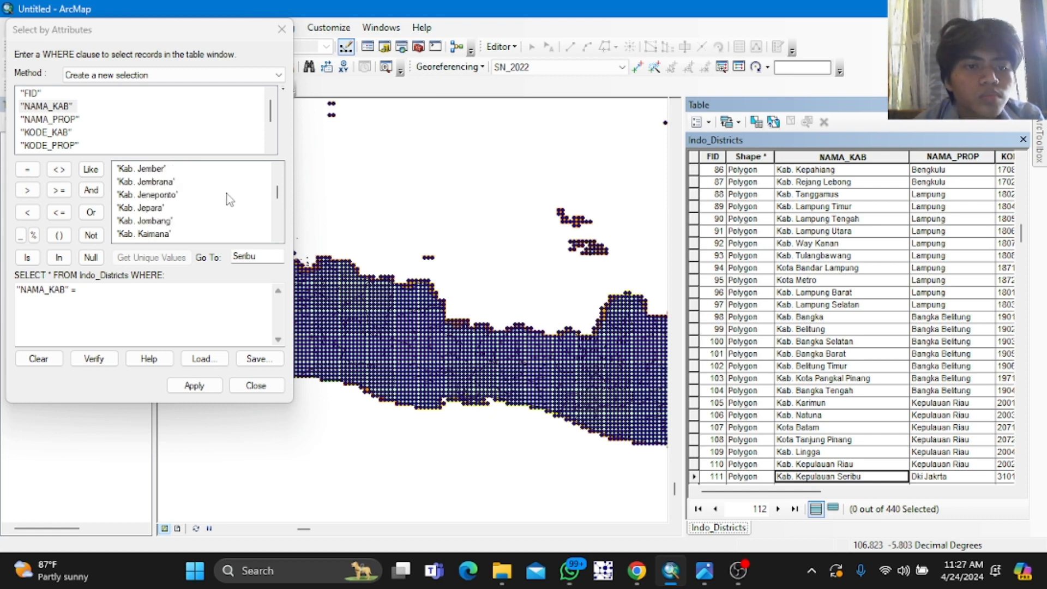
{"action": "scroll", "coordinate": [229, 200], "scroll_direction": "down", "scroll_amount": 5}
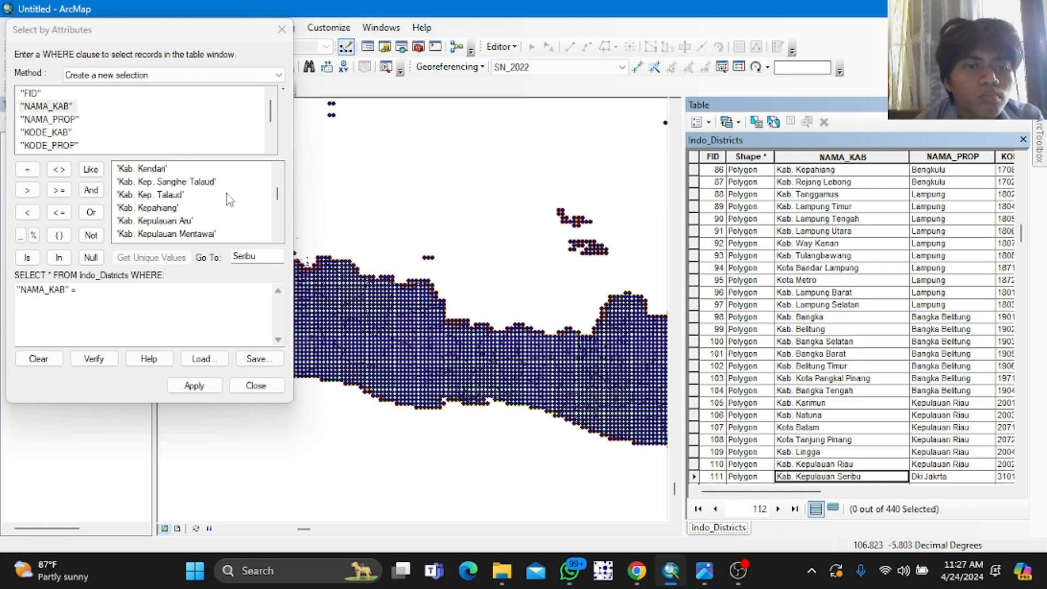
{"action": "scroll", "coordinate": [230, 200], "scroll_direction": "down", "scroll_amount": 2}
{"action": "left_click", "coordinate": [206, 197]}
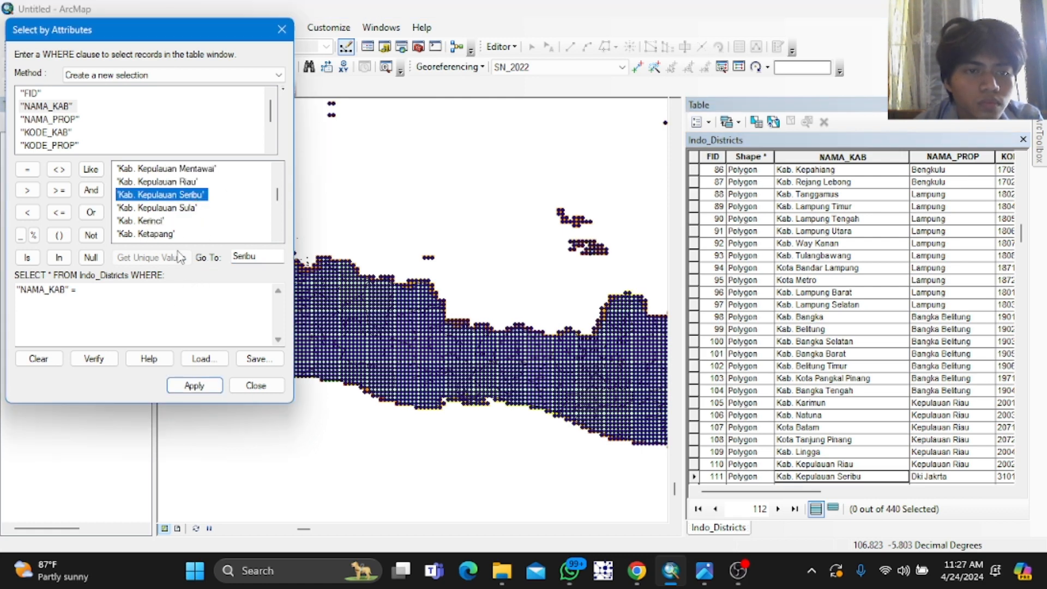
{"action": "double_click", "coordinate": [182, 195]}
{"action": "left_click", "coordinate": [191, 383]}
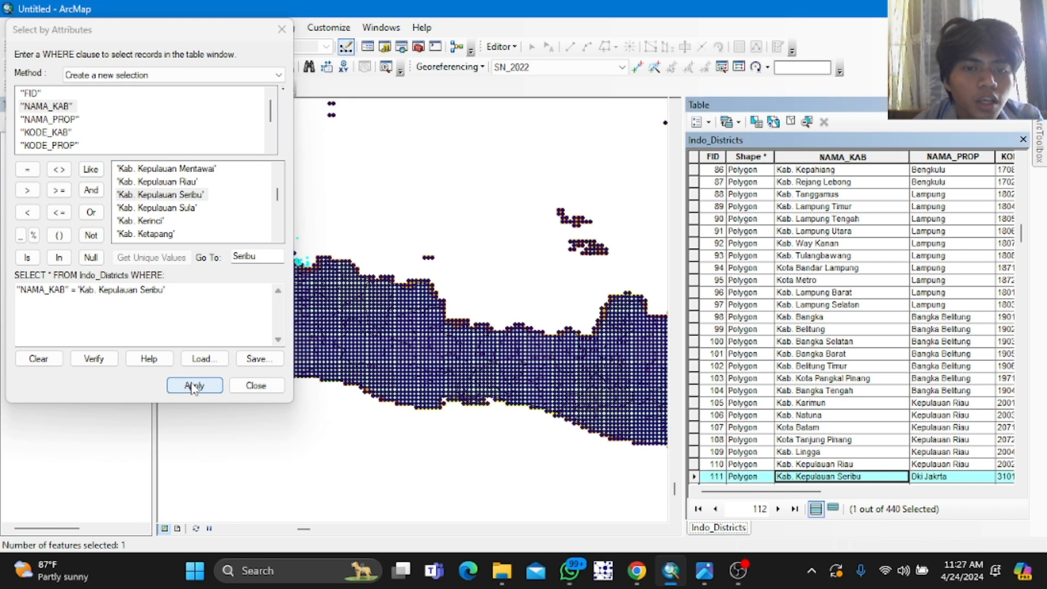
{"action": "left_click", "coordinate": [281, 29]}
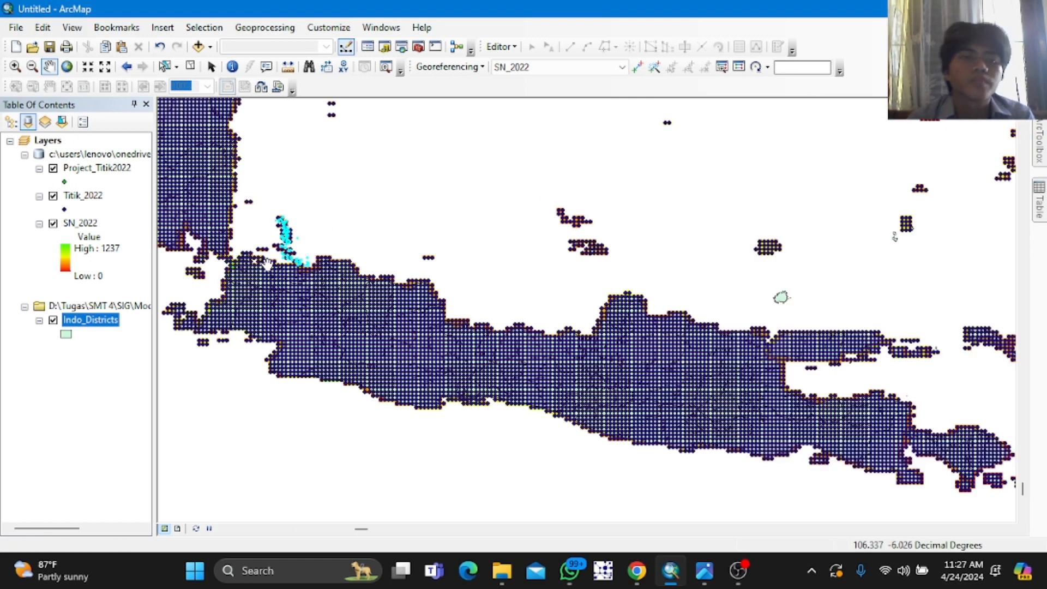
Step: Zoom in on the selected Kepulauan Seribu district to examine it against the rainfall cells and points
{"action": "left_click", "coordinate": [32, 66]}
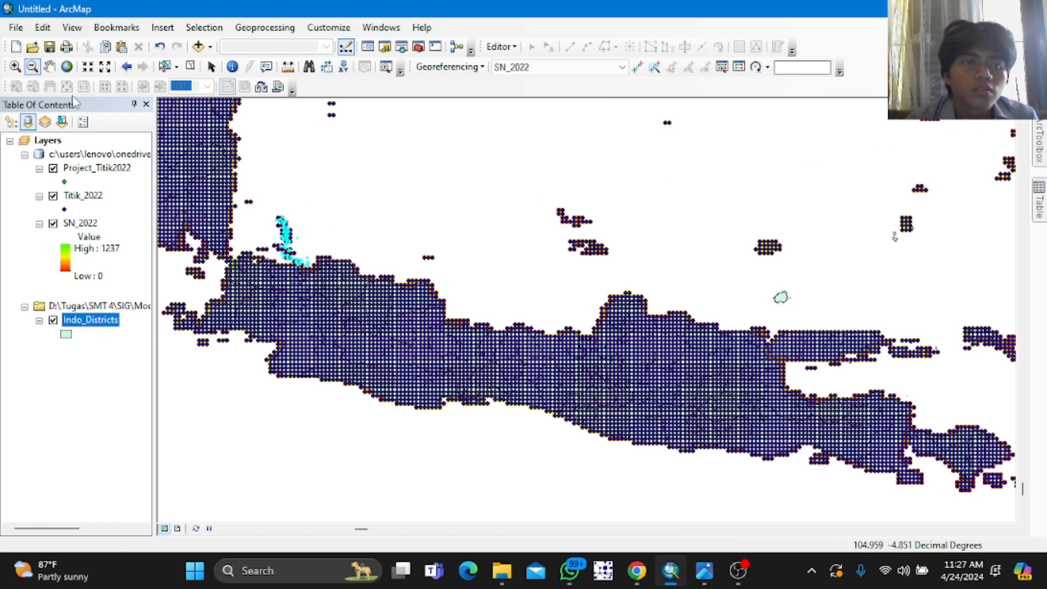
{"action": "left_click", "coordinate": [295, 248]}
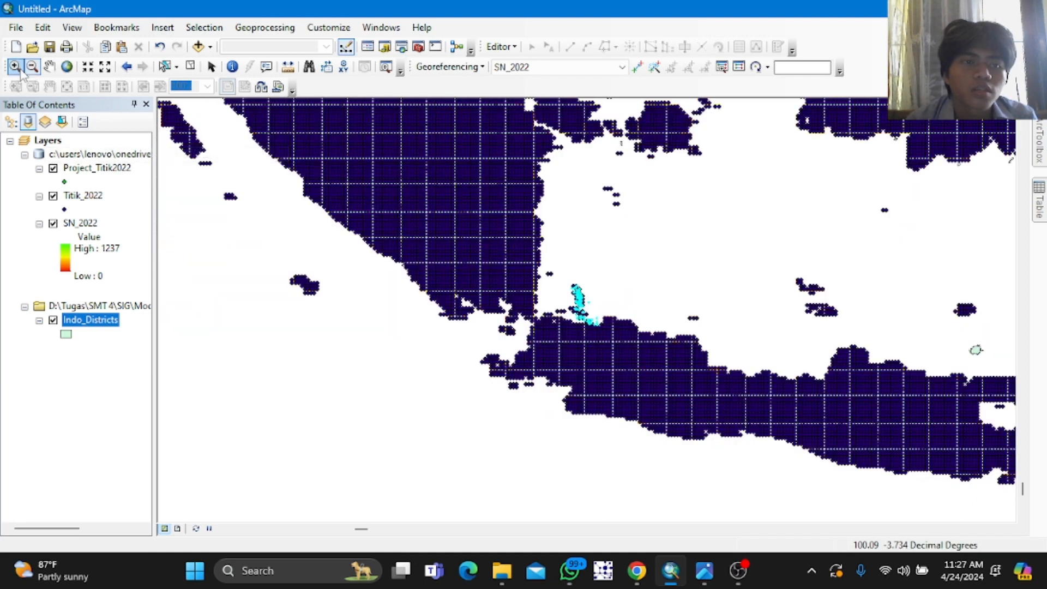
{"action": "left_click", "coordinate": [581, 309]}
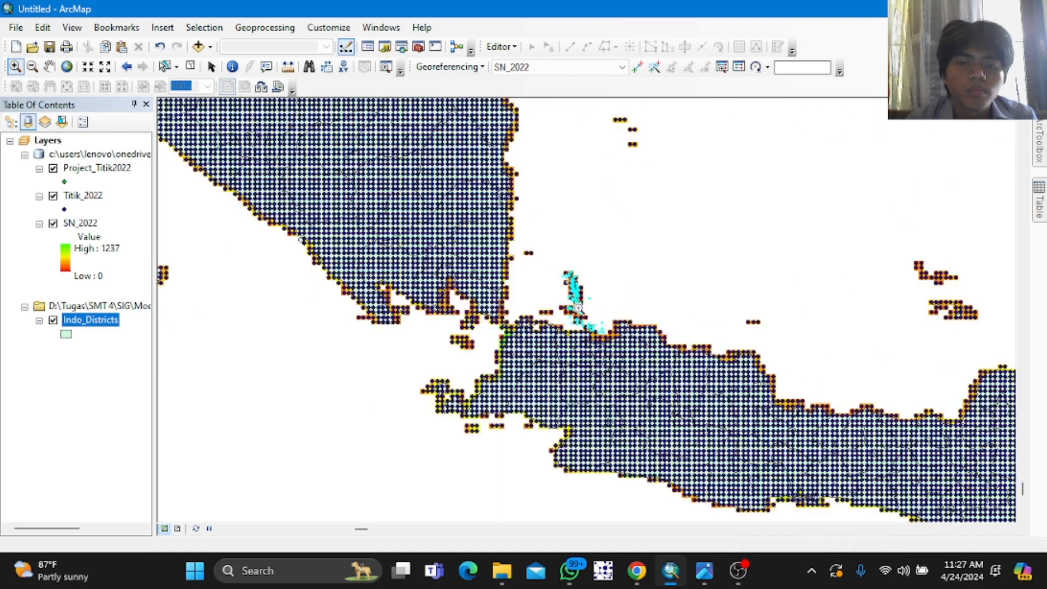
{"action": "scroll", "coordinate": [579, 308], "scroll_direction": "up", "scroll_amount": 3}
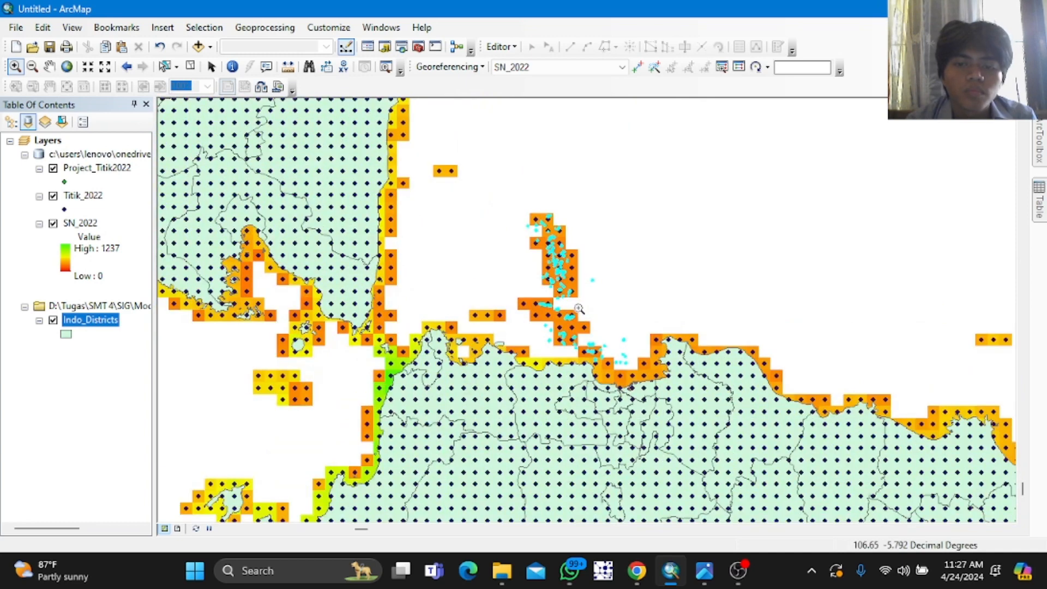
{"action": "scroll", "coordinate": [587, 309], "scroll_direction": "up", "scroll_amount": 3}
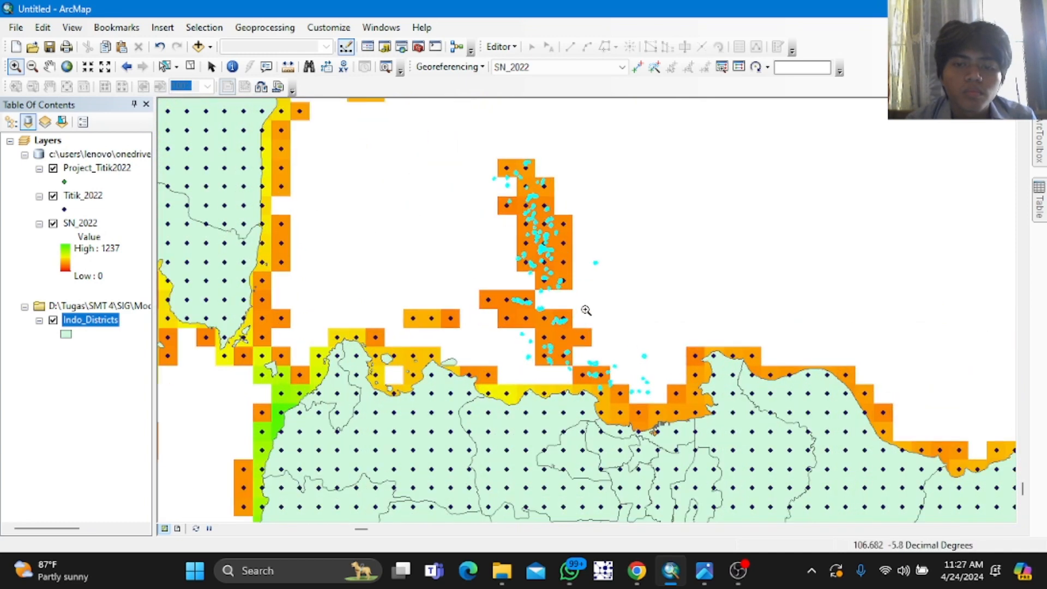
{"action": "scroll", "coordinate": [589, 308], "scroll_direction": "up", "scroll_amount": 1}
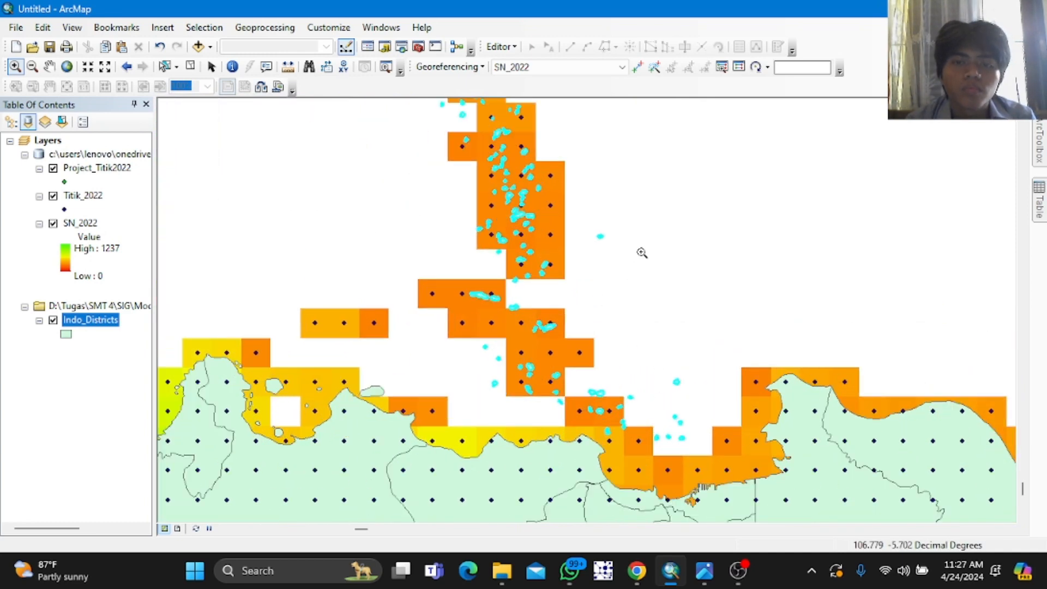
{"action": "left_click", "coordinate": [33, 66]}
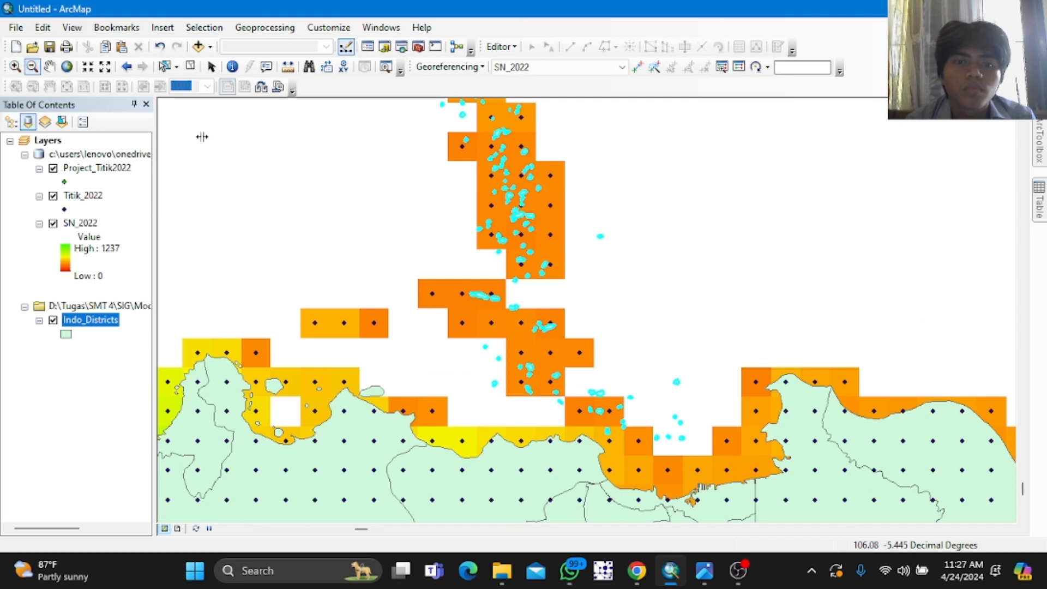
{"action": "left_click", "coordinate": [498, 272]}
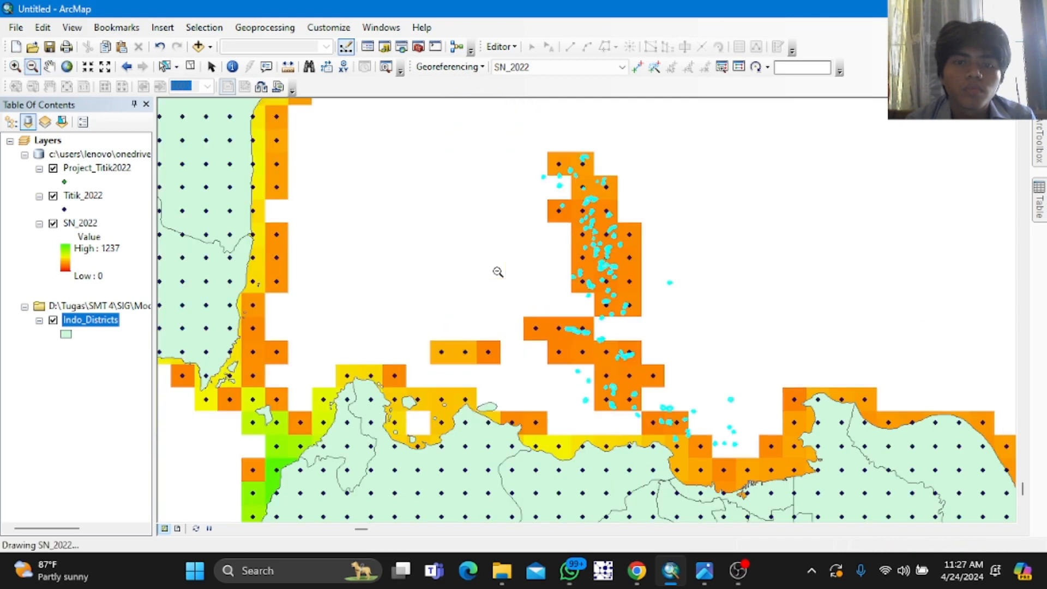
Step: Select the rainfall points covering the Kepulauan Seribu islands with a box selection
{"action": "left_click", "coordinate": [49, 66]}
{"action": "left_click_drag", "start_coordinate": [413, 228], "coordinate": [321, 229]}
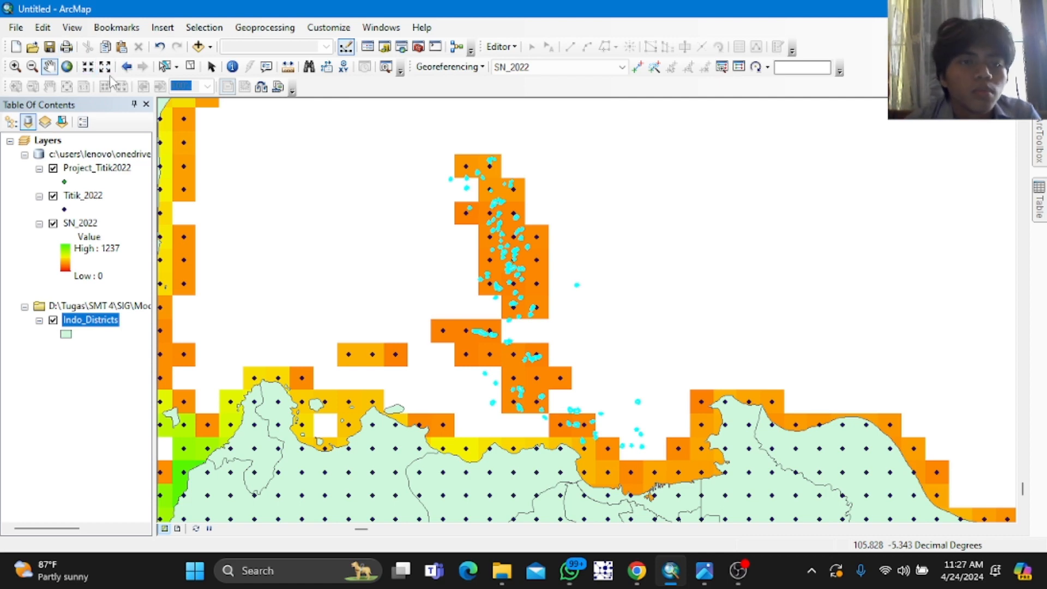
{"action": "left_click", "coordinate": [162, 66]}
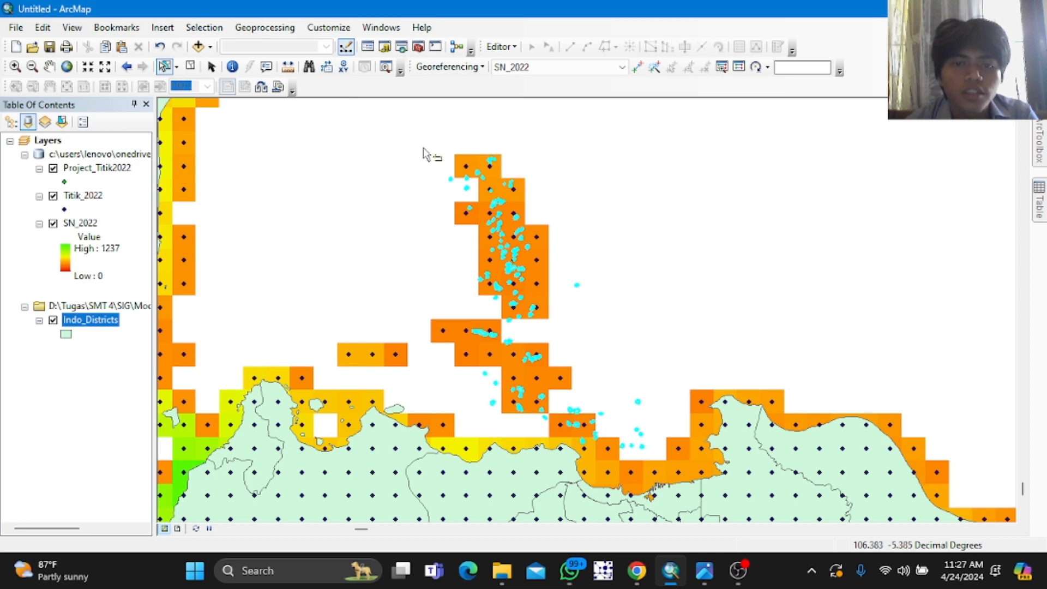
{"action": "left_click_drag", "start_coordinate": [423, 148], "coordinate": [668, 451]}
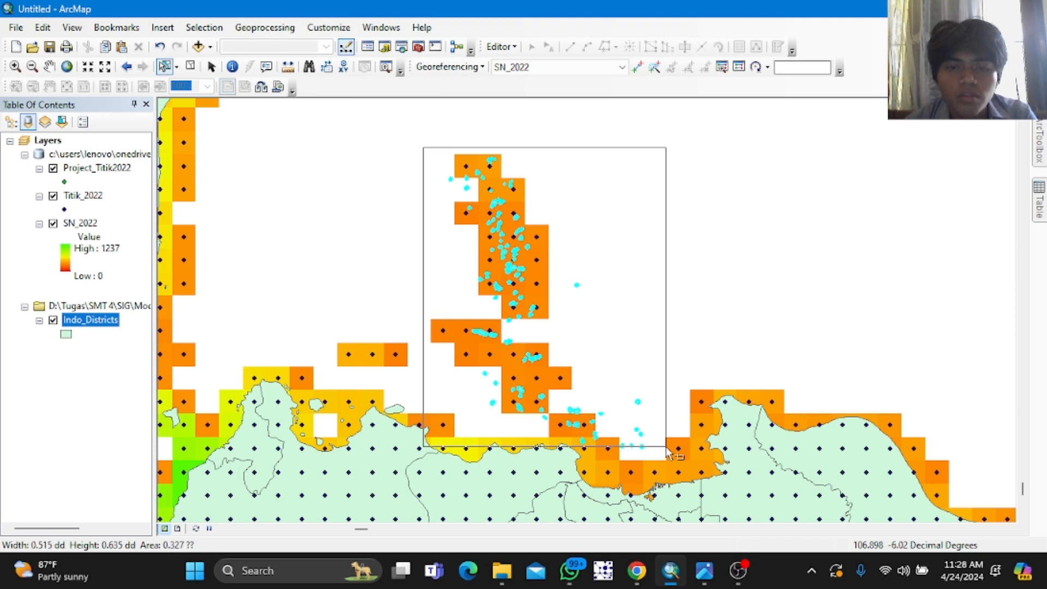
{"action": "mouse_move", "coordinate": [673, 454]}
{"action": "left_mouse_down"}
{"action": "mouse_move", "coordinate": [425, 212]}
{"action": "mouse_move", "coordinate": [425, 158]}
{"action": "mouse_move", "coordinate": [449, 215]}
{"action": "mouse_move", "coordinate": [455, 158]}
{"action": "mouse_move", "coordinate": [444, 175]}
{"action": "mouse_move", "coordinate": [443, 301]}
{"action": "mouse_move", "coordinate": [521, 396]}
{"action": "mouse_move", "coordinate": [656, 453]}
{"action": "left_mouse_up"}
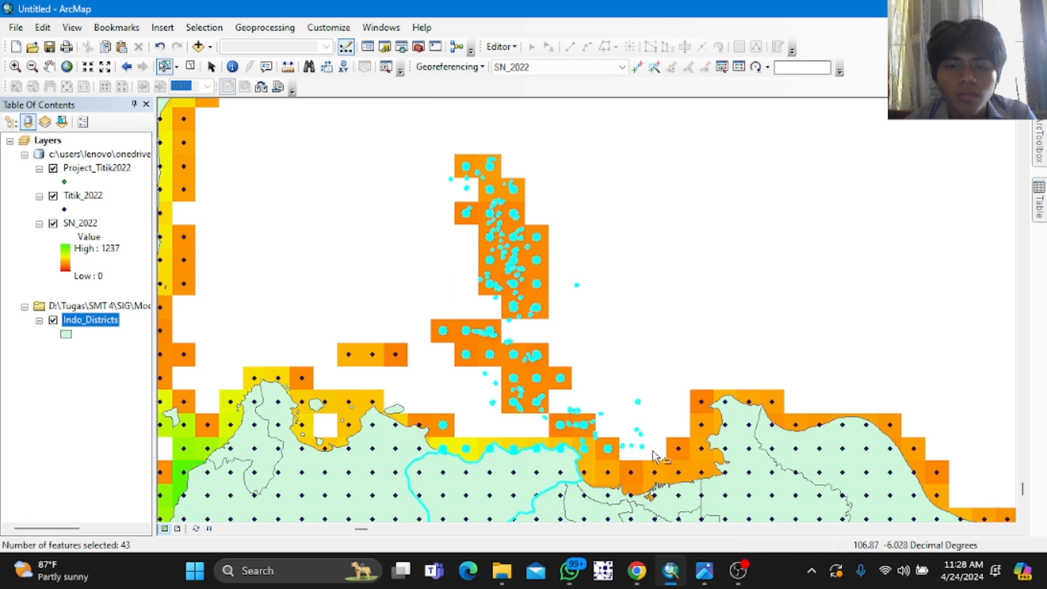
{"action": "left_click", "coordinate": [429, 180]}
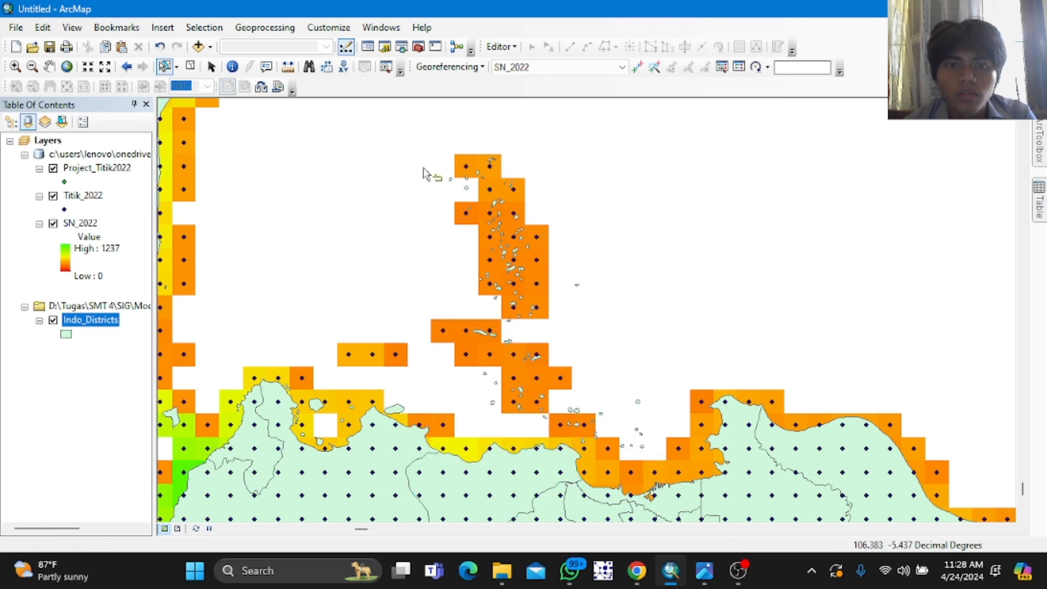
{"action": "left_click_drag", "start_coordinate": [432, 144], "coordinate": [661, 442]}
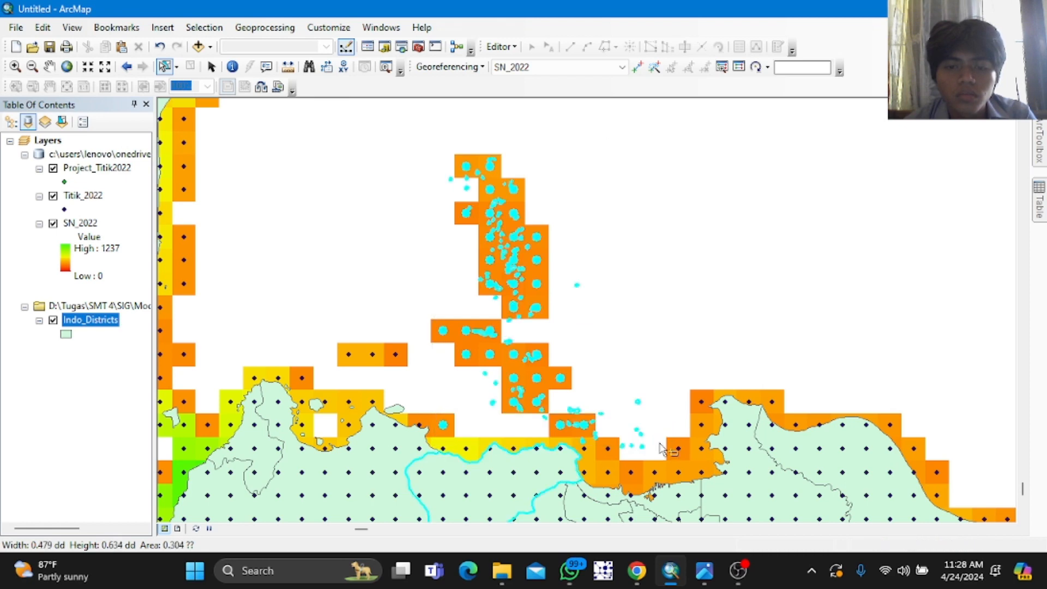
{"action": "left_click", "coordinate": [647, 374]}
{"action": "left_click_drag", "start_coordinate": [423, 152], "coordinate": [647, 423]}
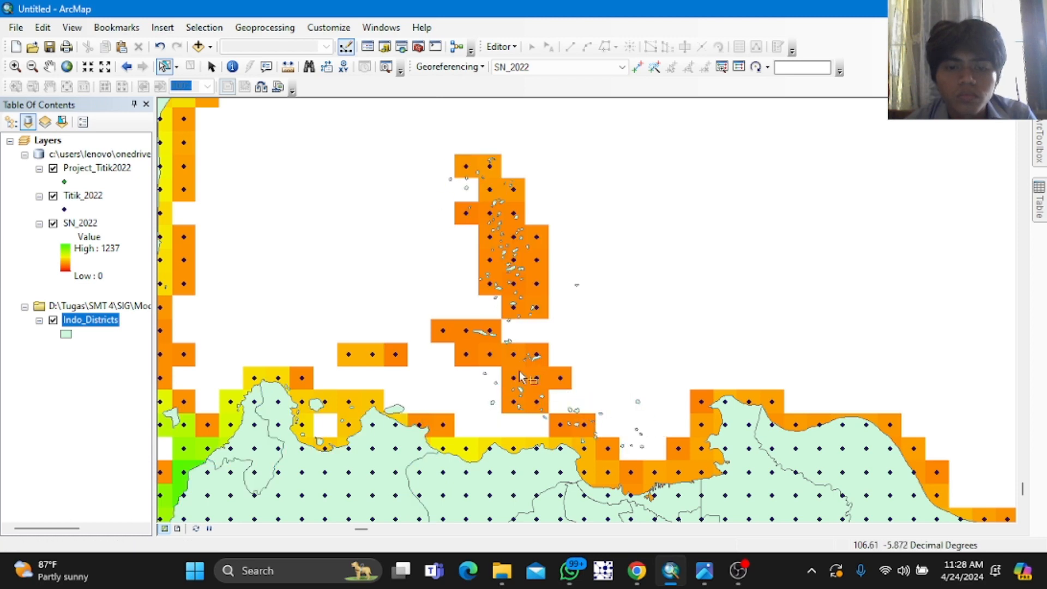
{"action": "left_click_drag", "start_coordinate": [439, 158], "coordinate": [663, 428]}
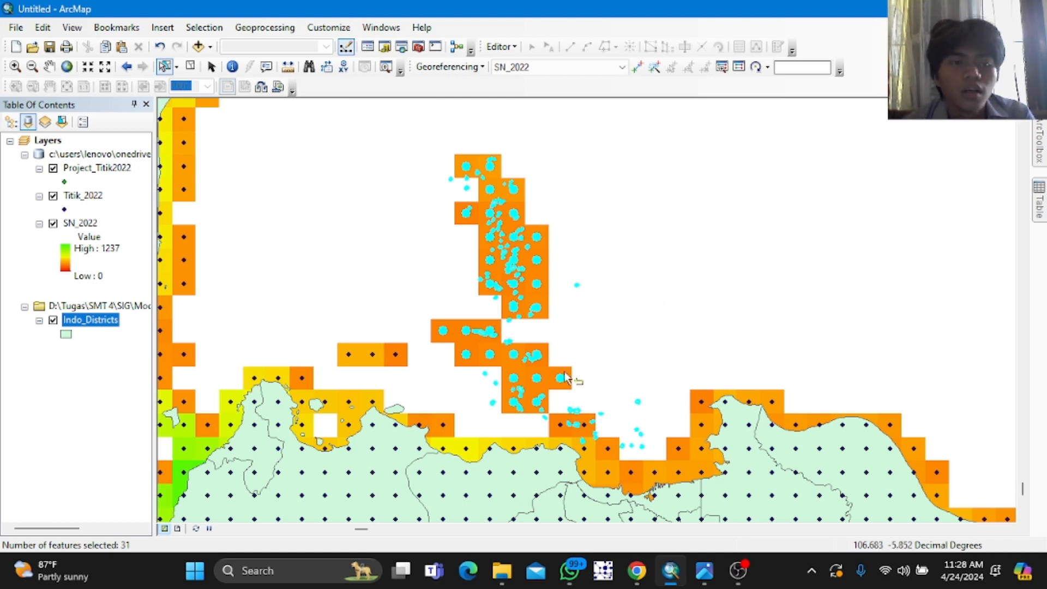
Step: Open the IDW interpolation tool and set Titik_2022 as the input point features
{"action": "mouse_move", "coordinate": [1042, 141]}
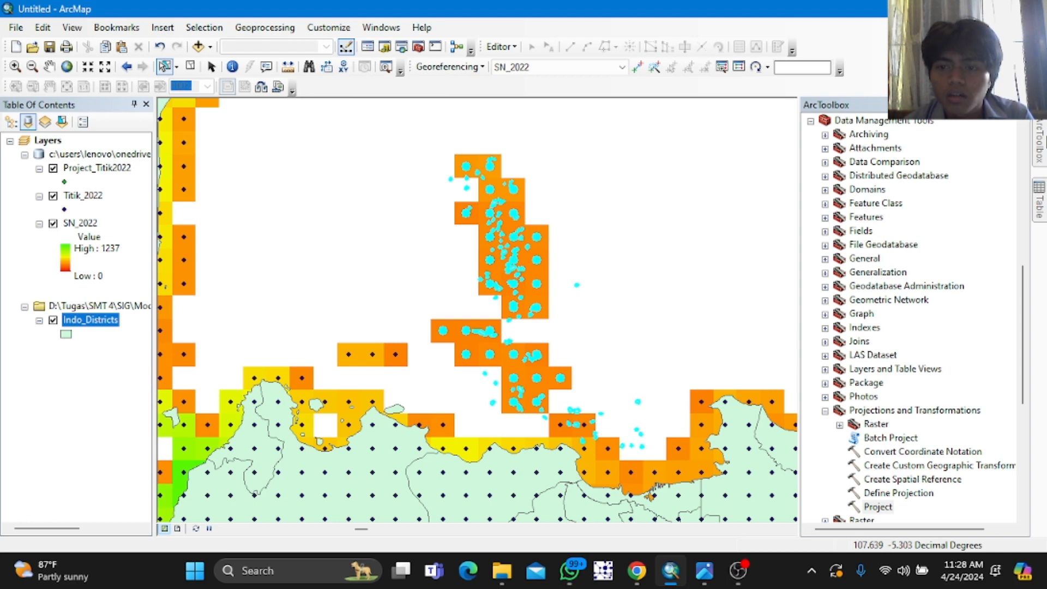
{"action": "left_click", "coordinate": [827, 410]}
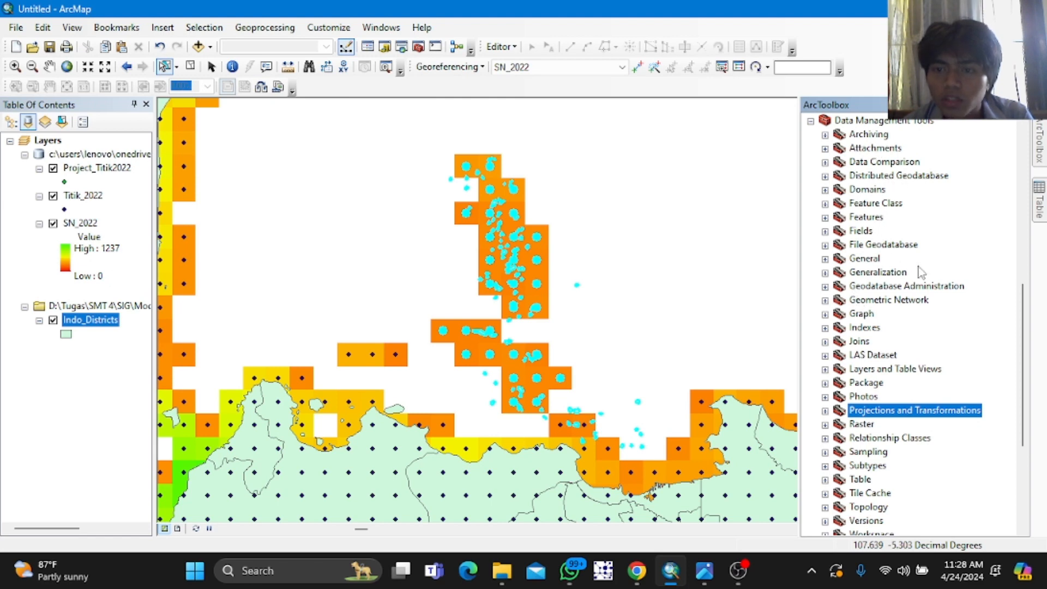
{"action": "left_click", "coordinate": [811, 121]}
{"action": "scroll", "coordinate": [830, 280], "scroll_direction": "up", "scroll_amount": 4}
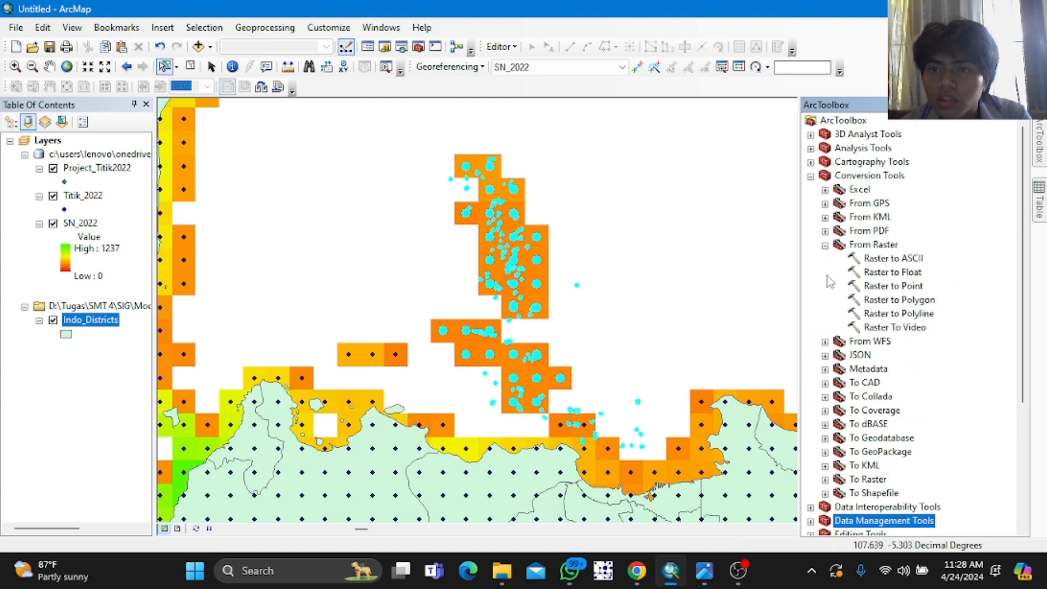
{"action": "left_click", "coordinate": [811, 176]}
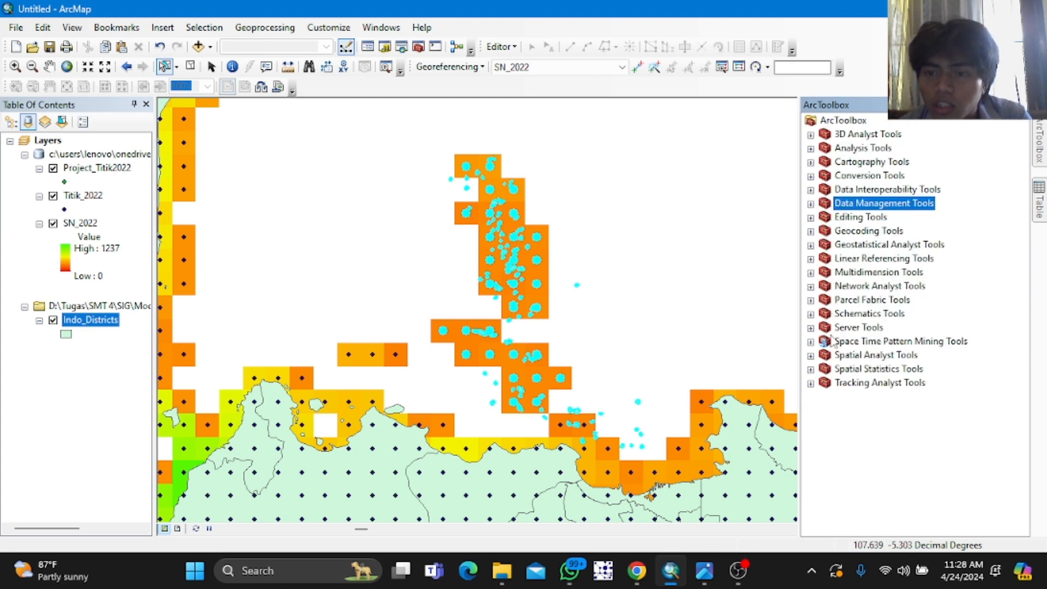
{"action": "left_click", "coordinate": [811, 355]}
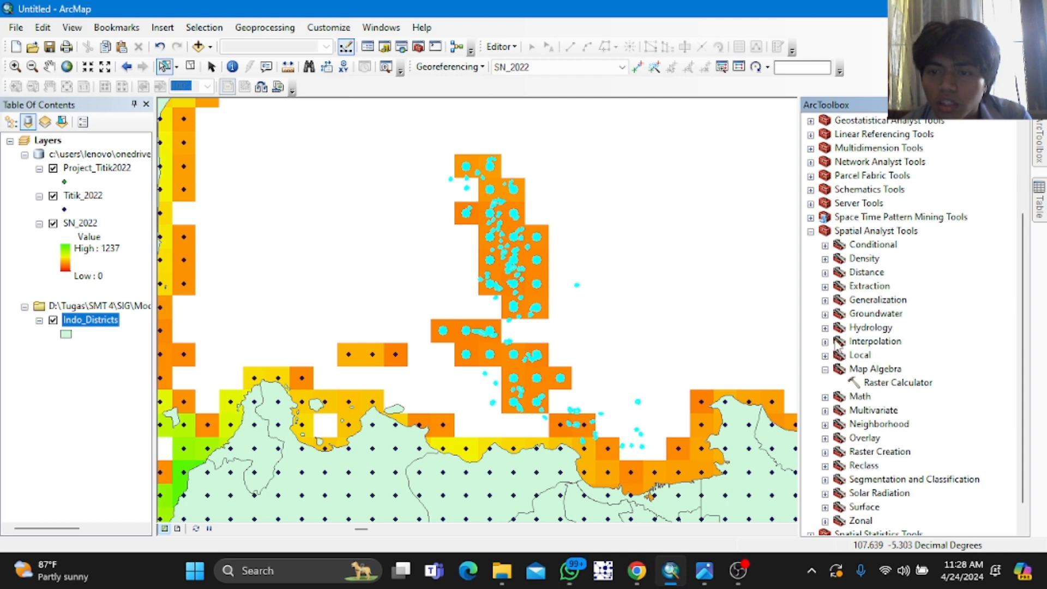
{"action": "left_click", "coordinate": [825, 342]}
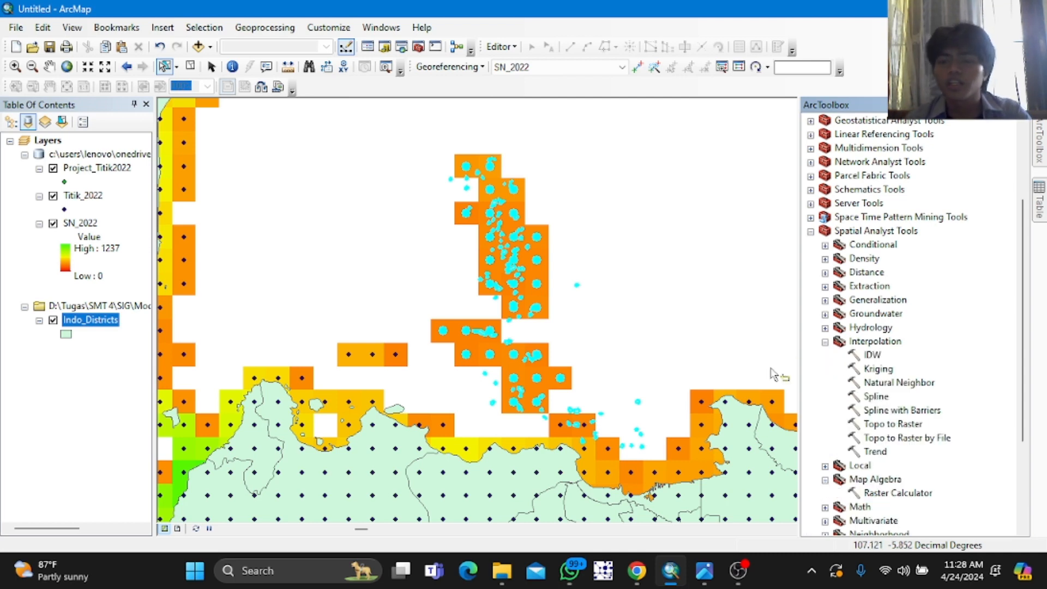
{"action": "double_click", "coordinate": [872, 355]}
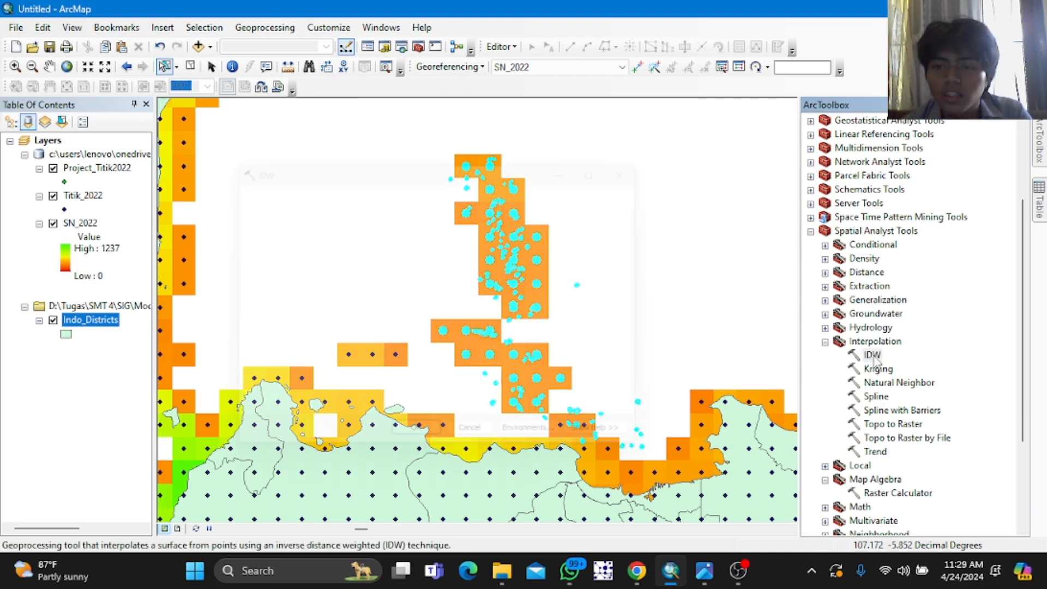
{"action": "left_click", "coordinate": [611, 204]}
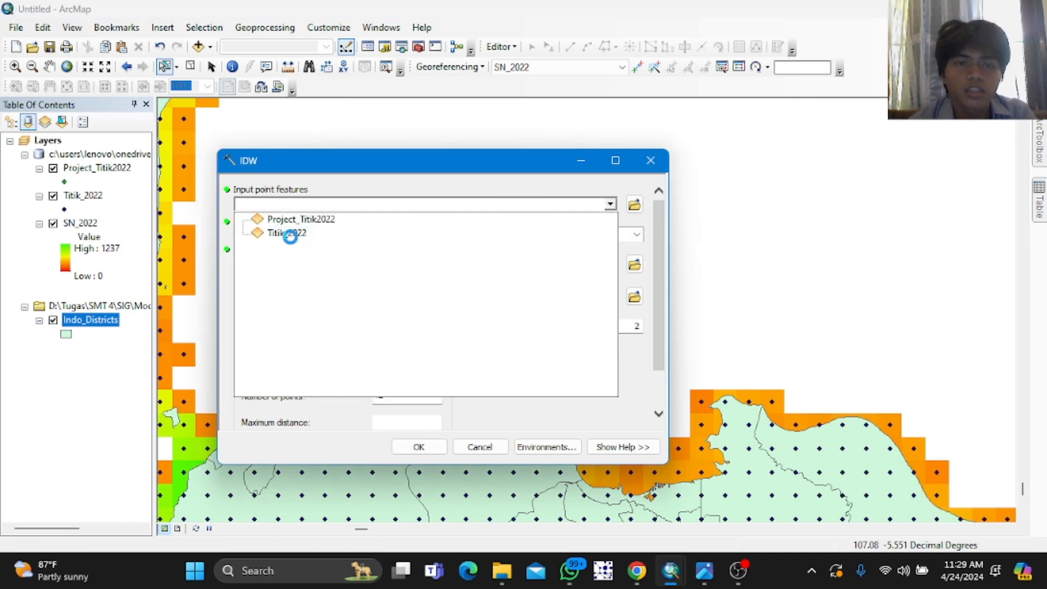
{"action": "left_click", "coordinate": [291, 235]}
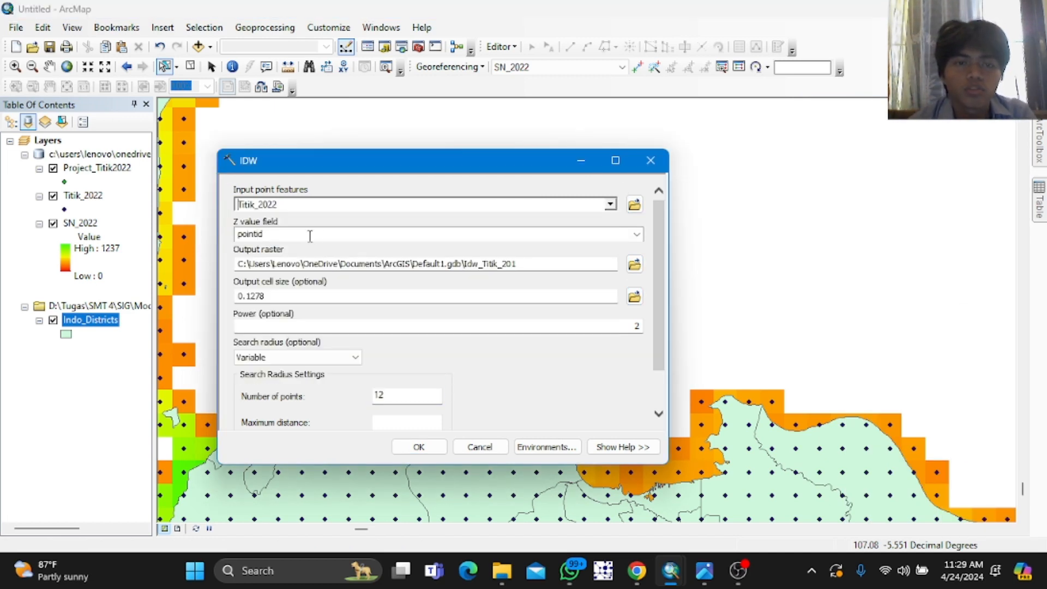
Step: Use grid_code as the Z value field, name the output raster Idw_KepSeribu2022, and run IDW
{"action": "left_click", "coordinate": [637, 235]}
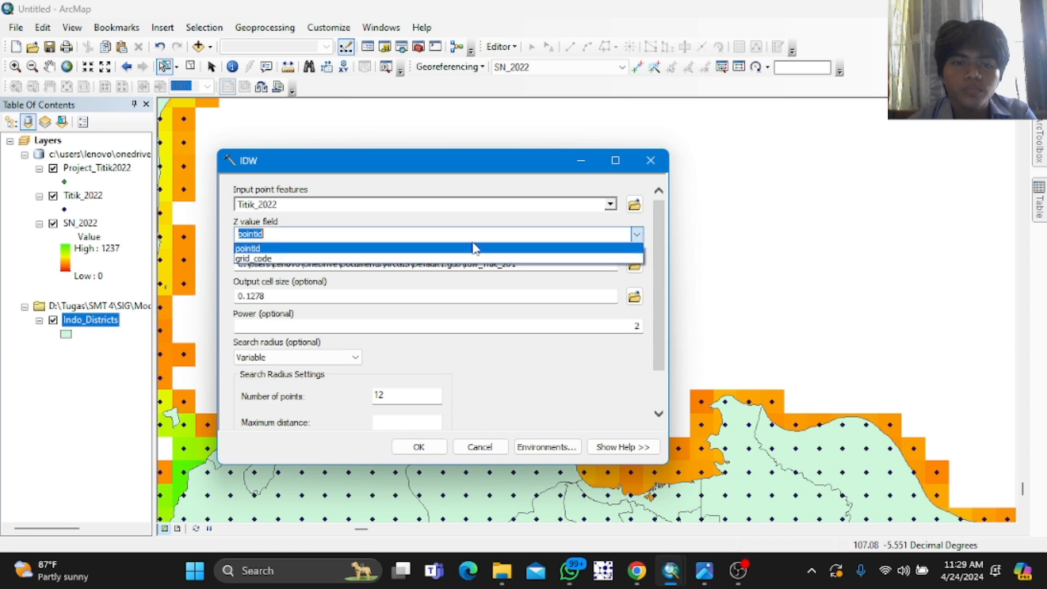
{"action": "left_click", "coordinate": [342, 262]}
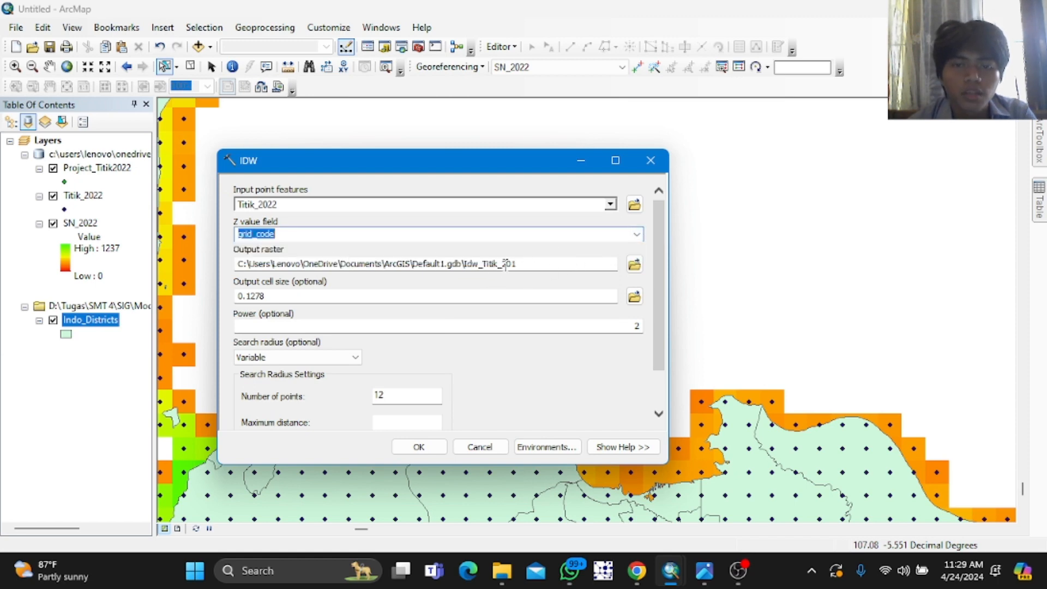
{"action": "left_click", "coordinate": [535, 265]}
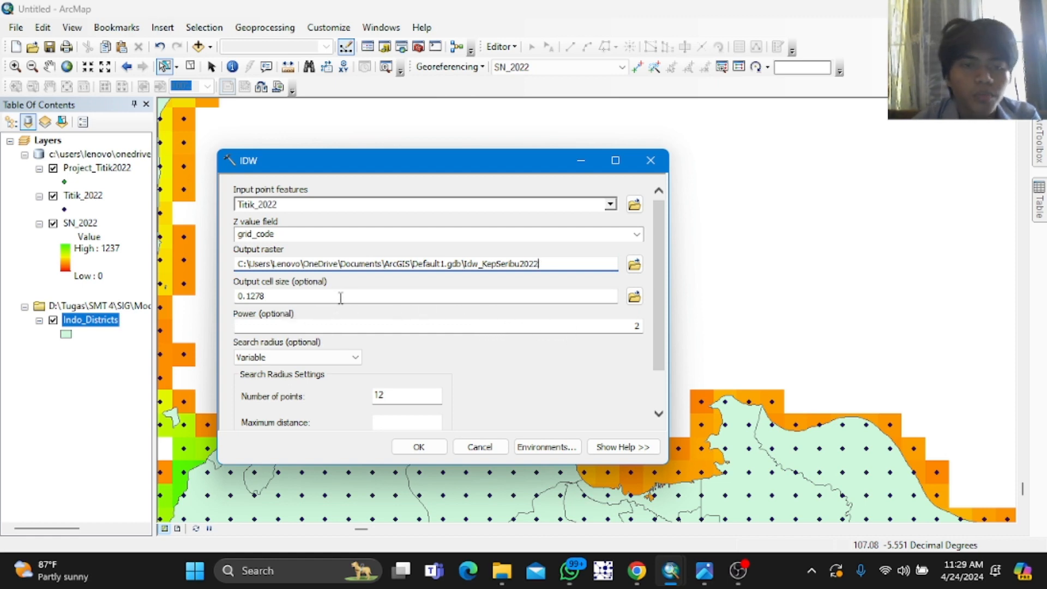
{"action": "scroll", "coordinate": [402, 294], "scroll_direction": "down", "scroll_amount": 1}
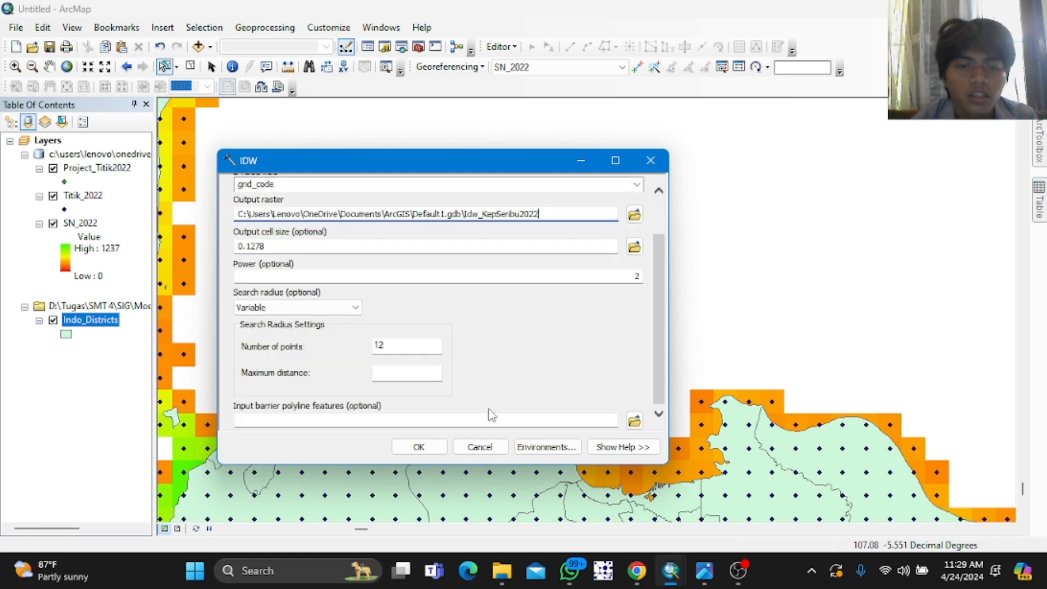
{"action": "scroll", "coordinate": [431, 398], "scroll_direction": "up", "scroll_amount": 1}
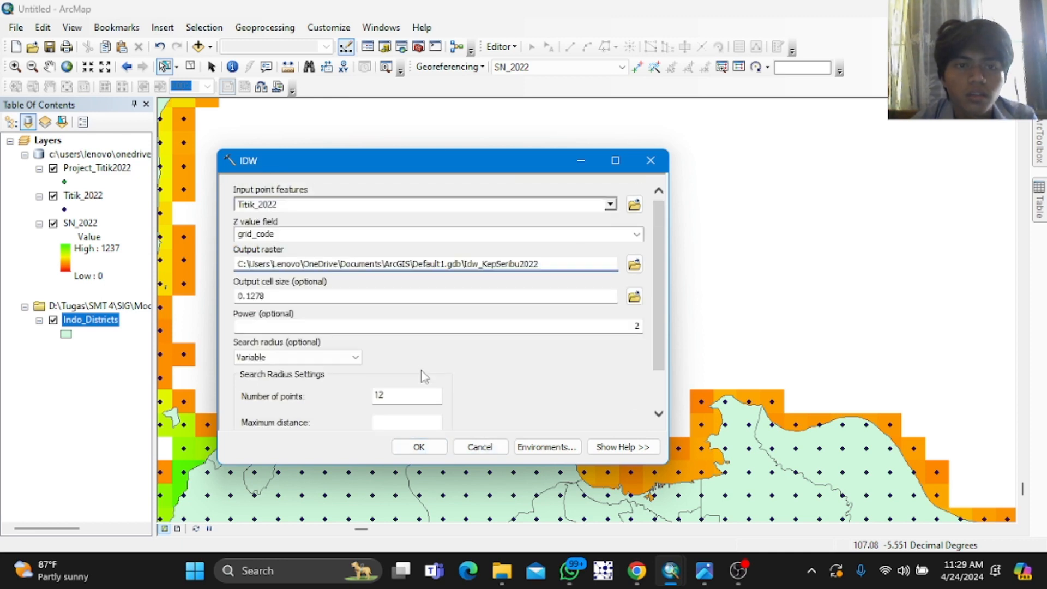
{"action": "left_click", "coordinate": [417, 447]}
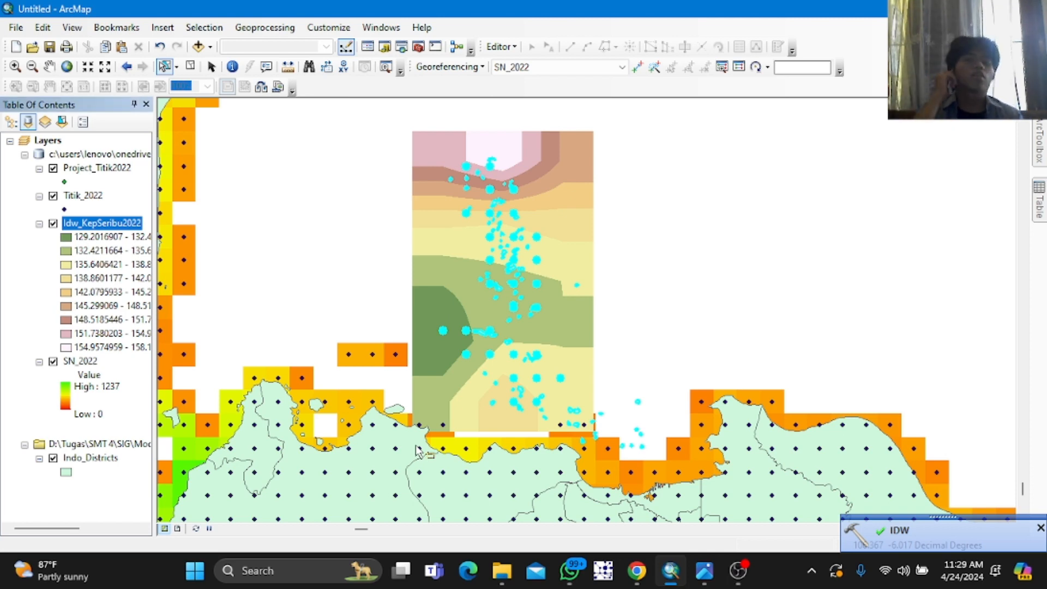
Step: Apply a green-to-yellow-to-red color ramp to the Idw_KepSeribu2022 layer's classified symbology
{"action": "right_click", "coordinate": [117, 226]}
{"action": "left_click", "coordinate": [166, 453]}
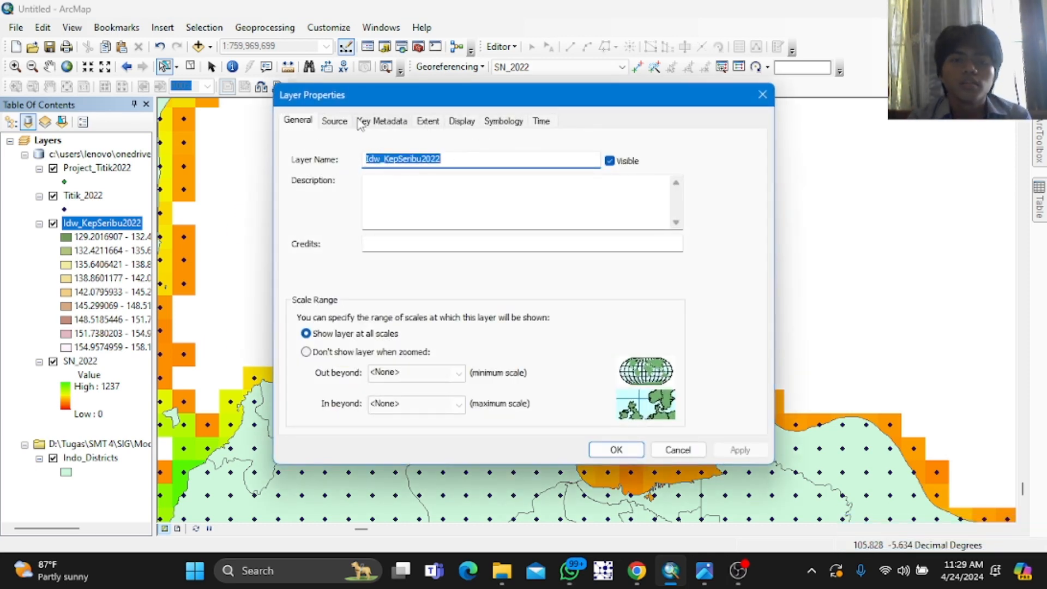
{"action": "left_click", "coordinate": [390, 122]}
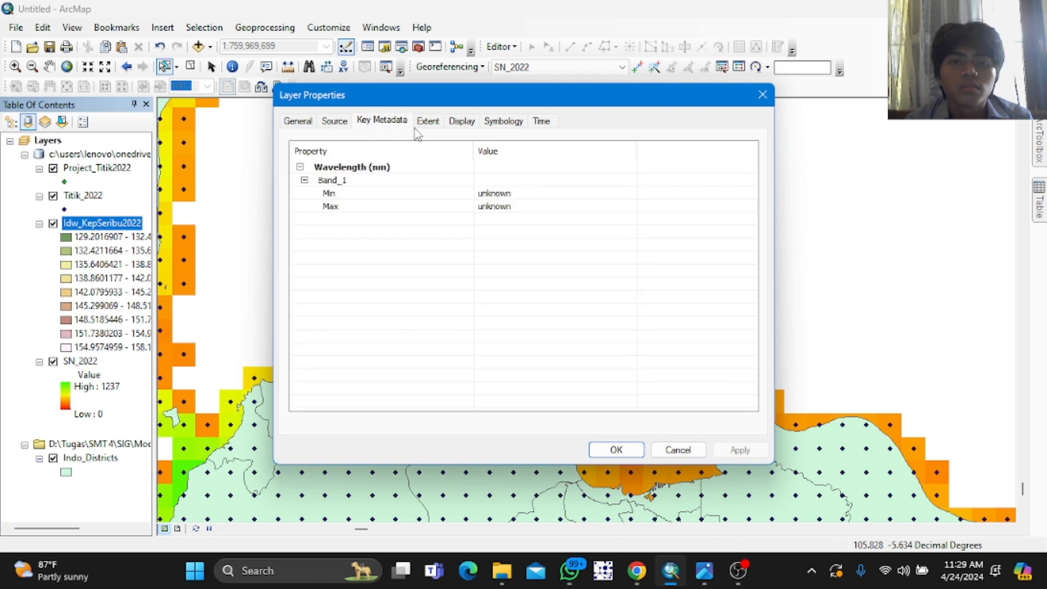
{"action": "left_click", "coordinate": [428, 122]}
{"action": "left_click", "coordinate": [503, 121]}
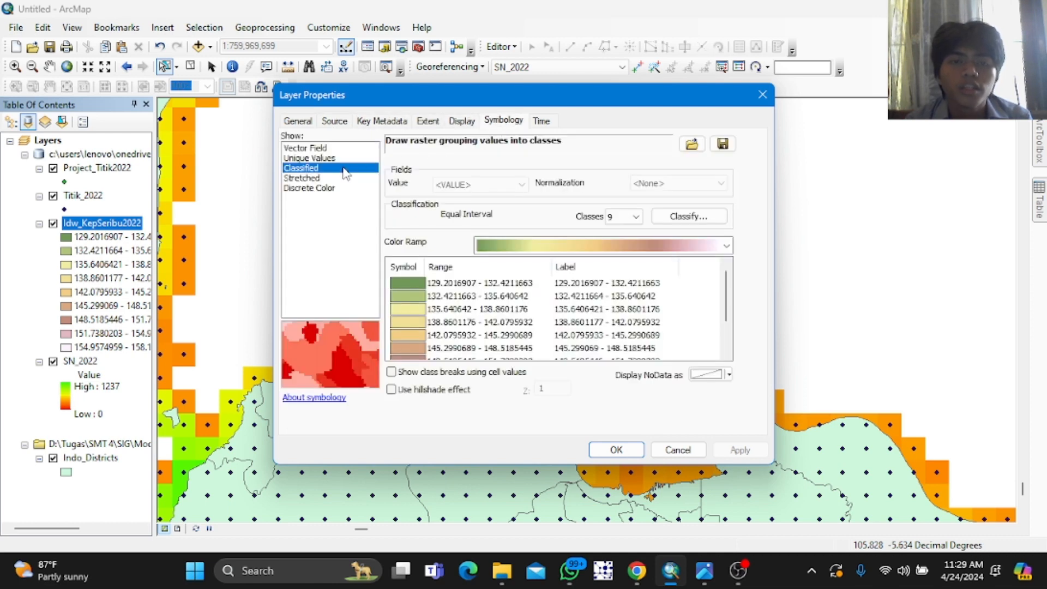
{"action": "left_click", "coordinate": [544, 247]}
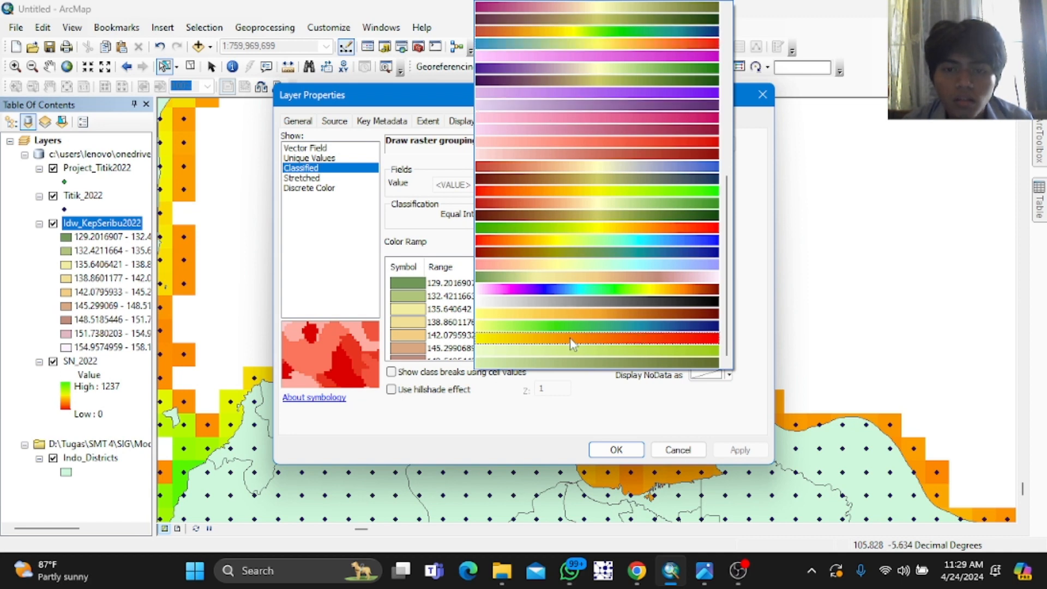
{"action": "left_click", "coordinate": [583, 229]}
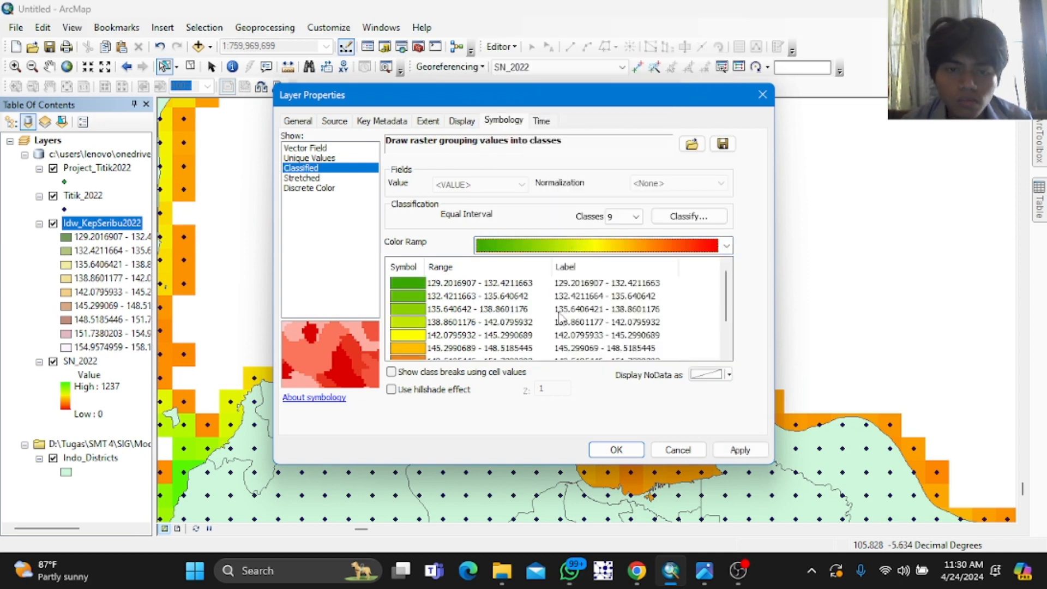
{"action": "left_click", "coordinate": [739, 448]}
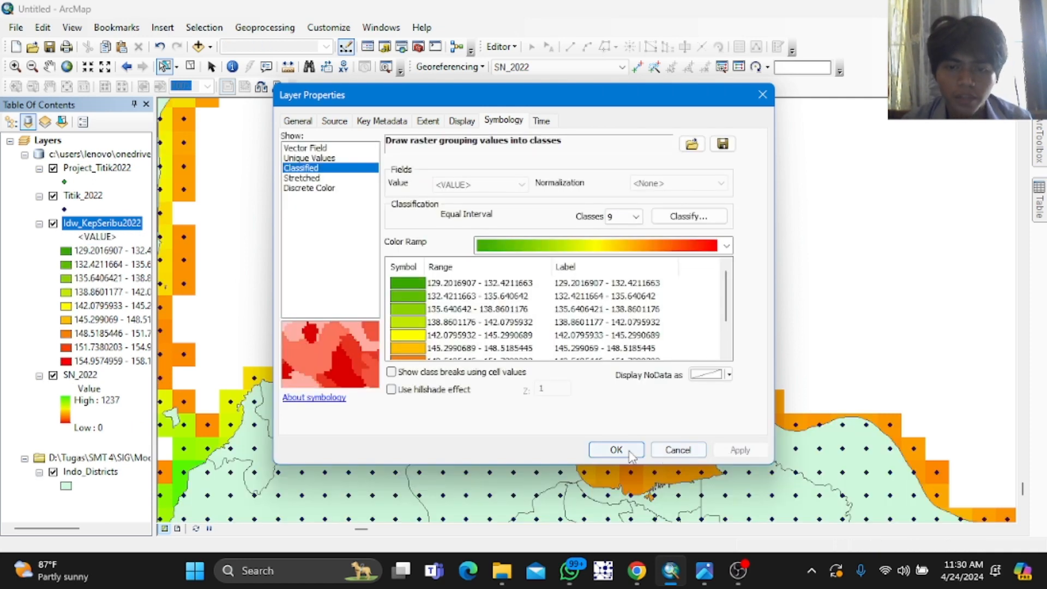
{"action": "left_click", "coordinate": [615, 449]}
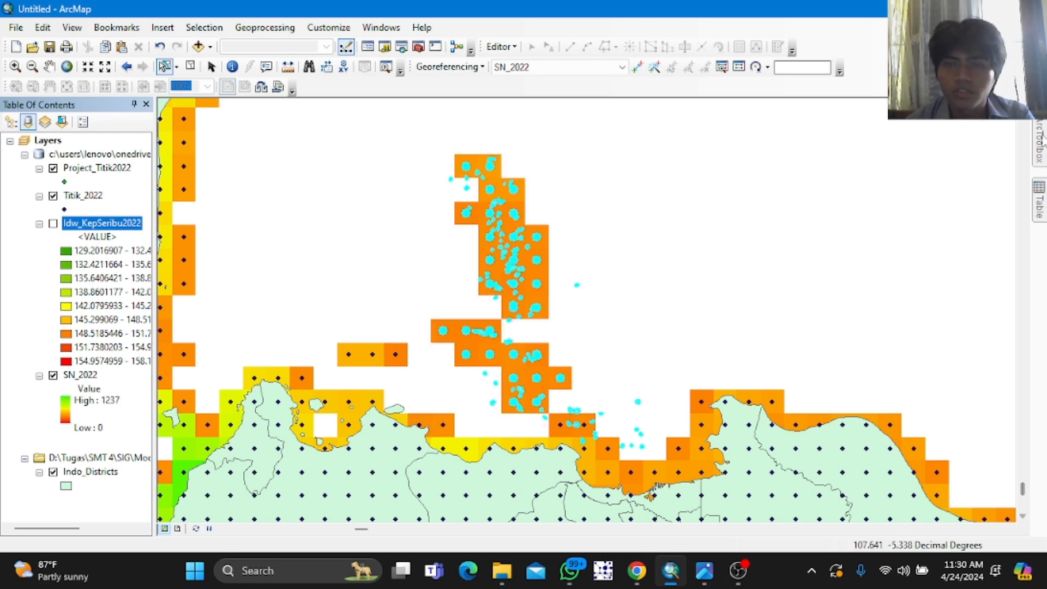
Step: Open the Kriging interpolation tool and set Titik_2022 as the input point features
{"action": "mouse_move", "coordinate": [1042, 143]}
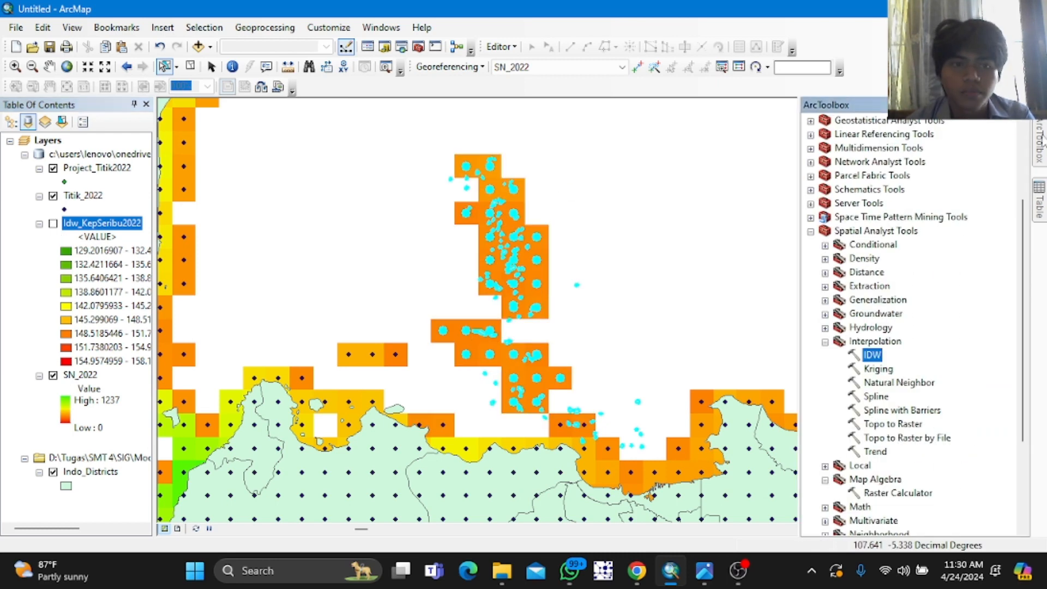
{"action": "double_click", "coordinate": [890, 370]}
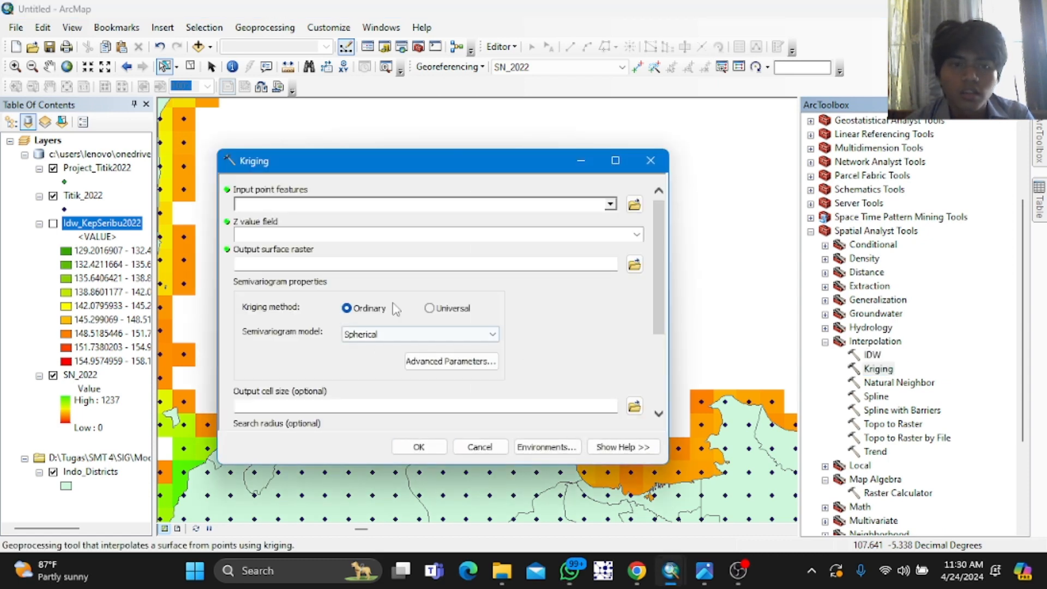
{"action": "left_click", "coordinate": [611, 205]}
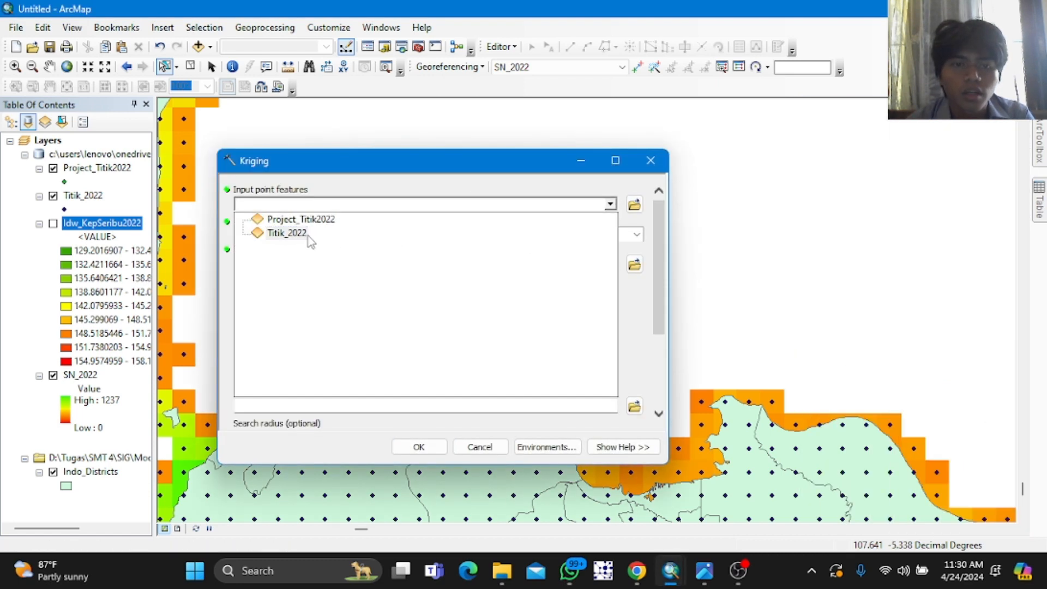
{"action": "left_click", "coordinate": [288, 235]}
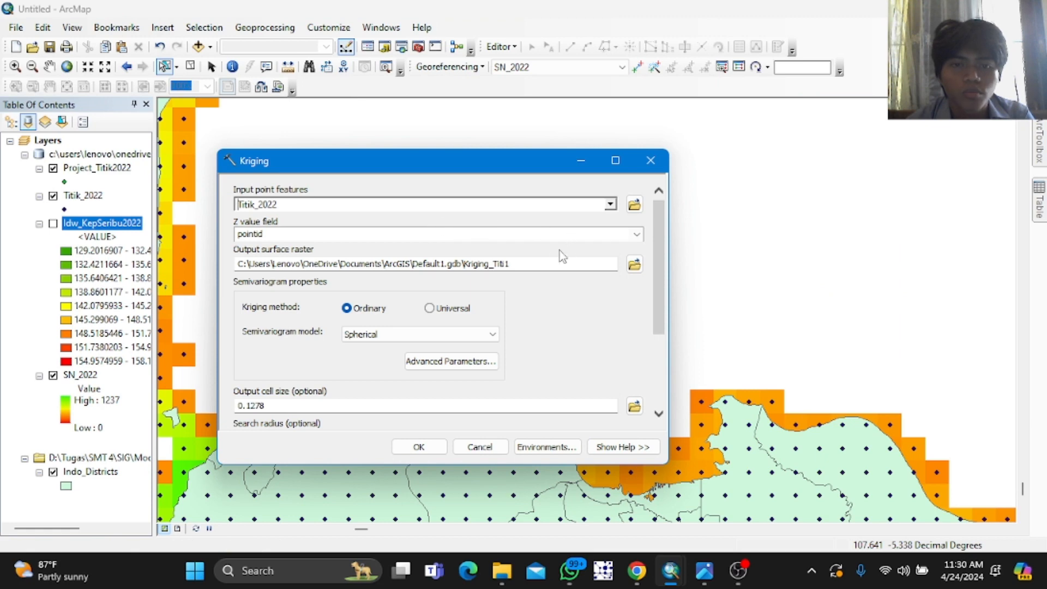
Step: Name the Kriging output surface raster Kriging_KepSeribu2022 and run the tool
{"action": "left_click", "coordinate": [537, 259]}
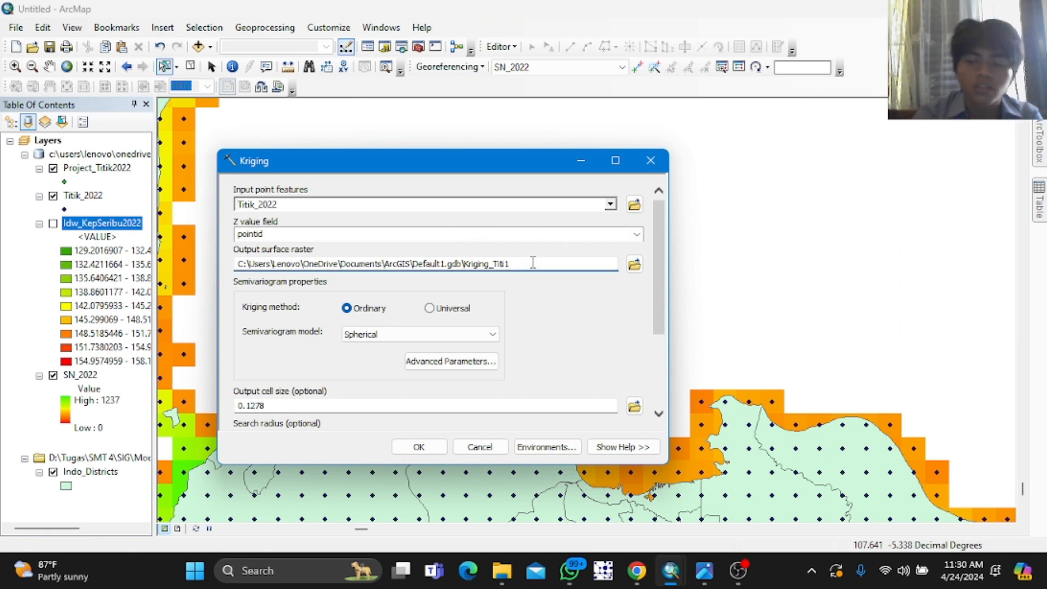
{"action": "key", "text": "BackSpace"}
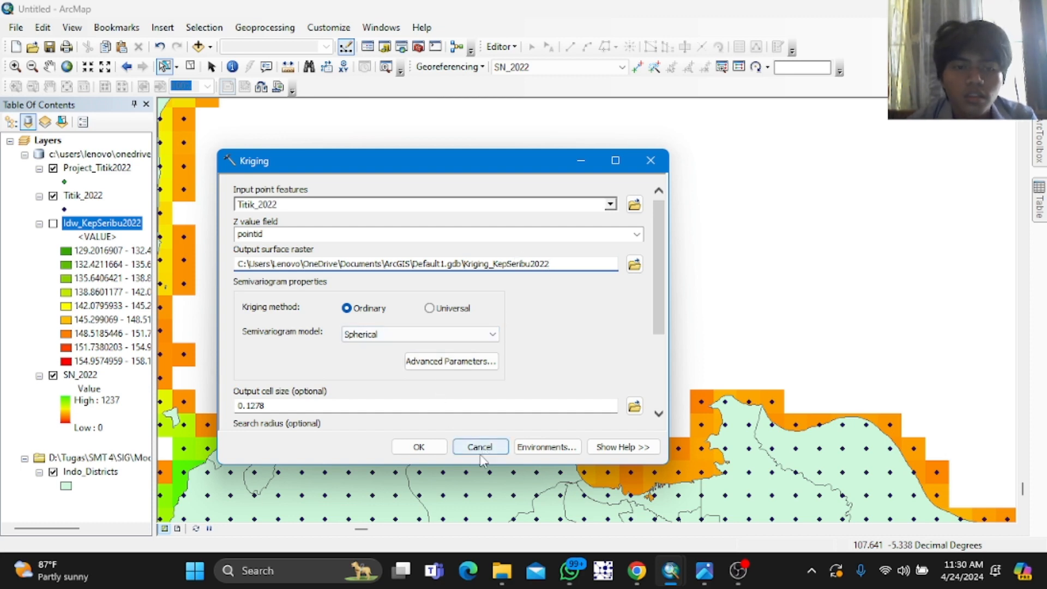
{"action": "scroll", "coordinate": [523, 366], "scroll_direction": "down", "scroll_amount": 3}
{"action": "scroll", "coordinate": [521, 362], "scroll_direction": "up", "scroll_amount": 3}
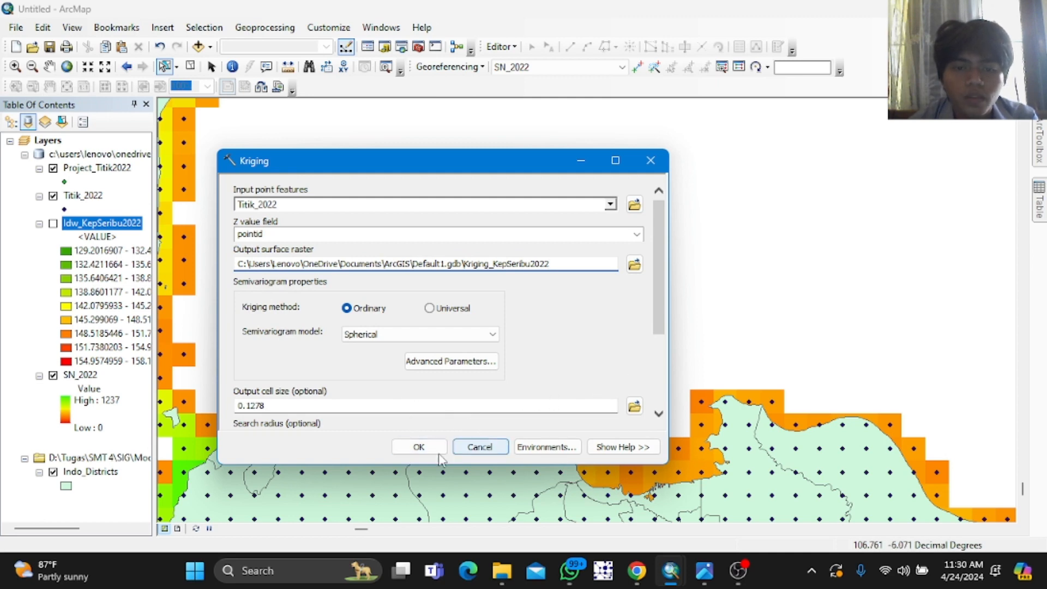
{"action": "left_click", "coordinate": [418, 448]}
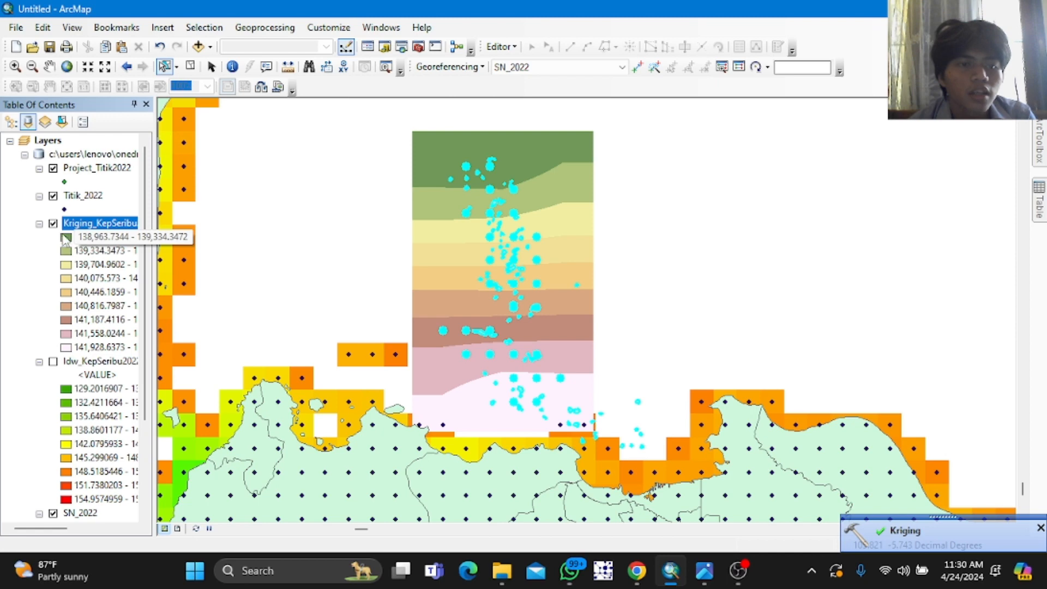
Step: Apply a green-to-yellow-to-red color ramp to the Kriging_KepSeribu2022 layer's classified symbology, then hide the layer
{"action": "right_click", "coordinate": [82, 224]}
{"action": "left_click", "coordinate": [159, 452]}
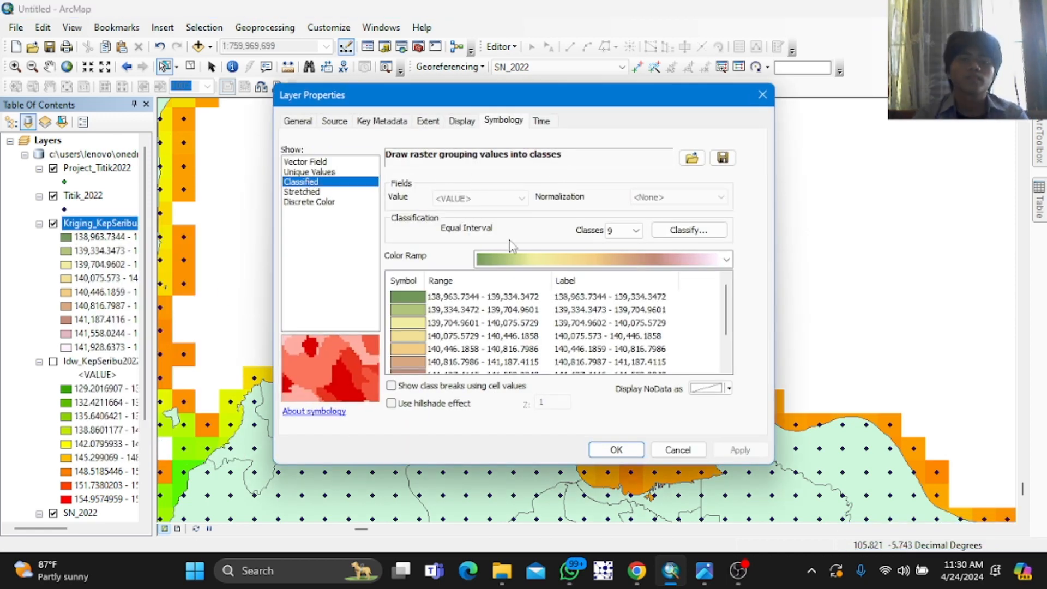
{"action": "left_click", "coordinate": [536, 255]}
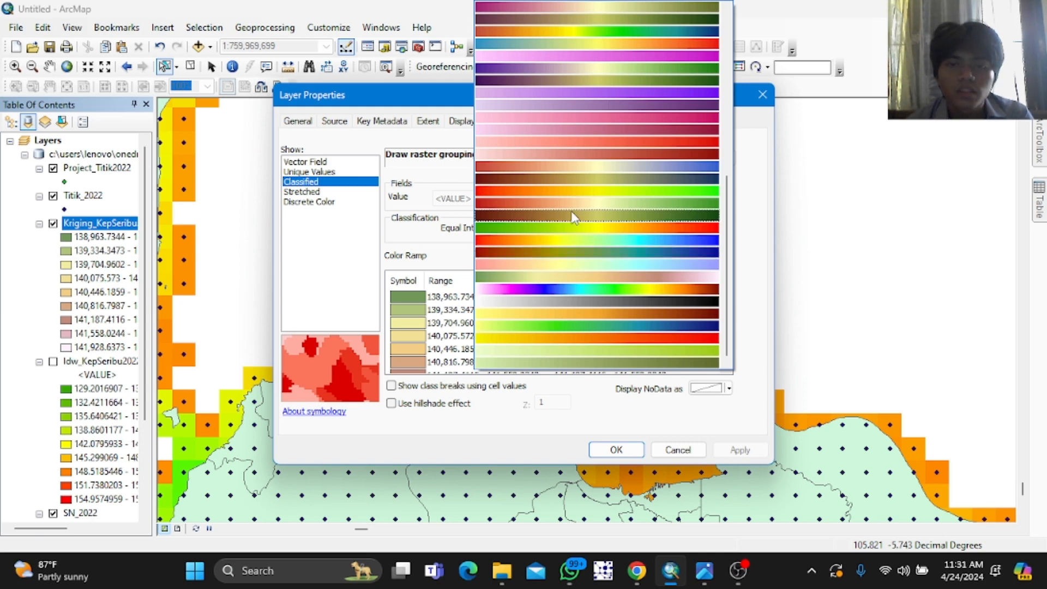
{"action": "left_click", "coordinate": [572, 227]}
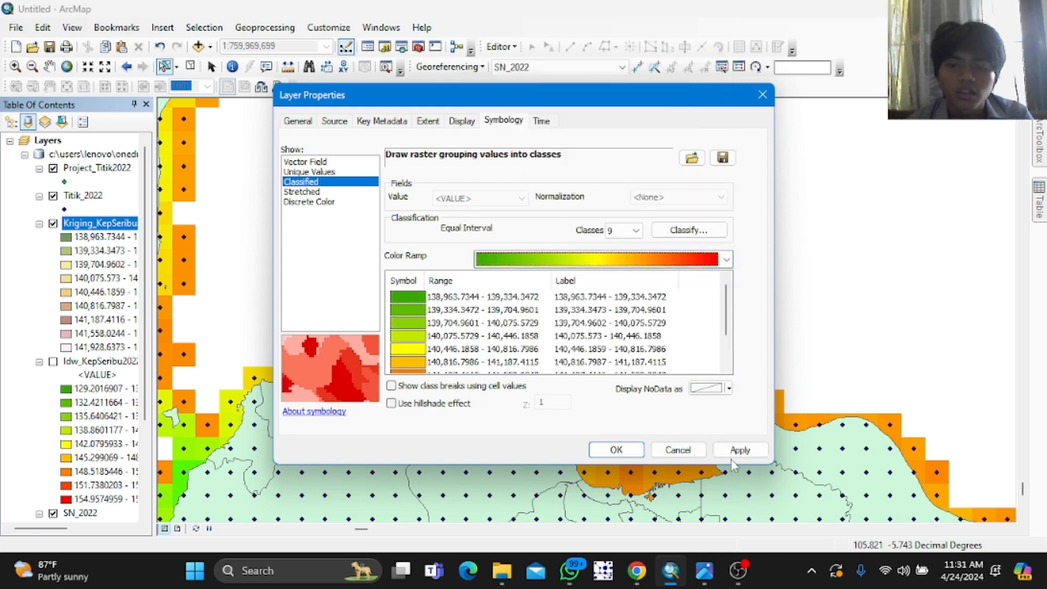
{"action": "left_click", "coordinate": [737, 450]}
{"action": "left_click", "coordinate": [616, 450]}
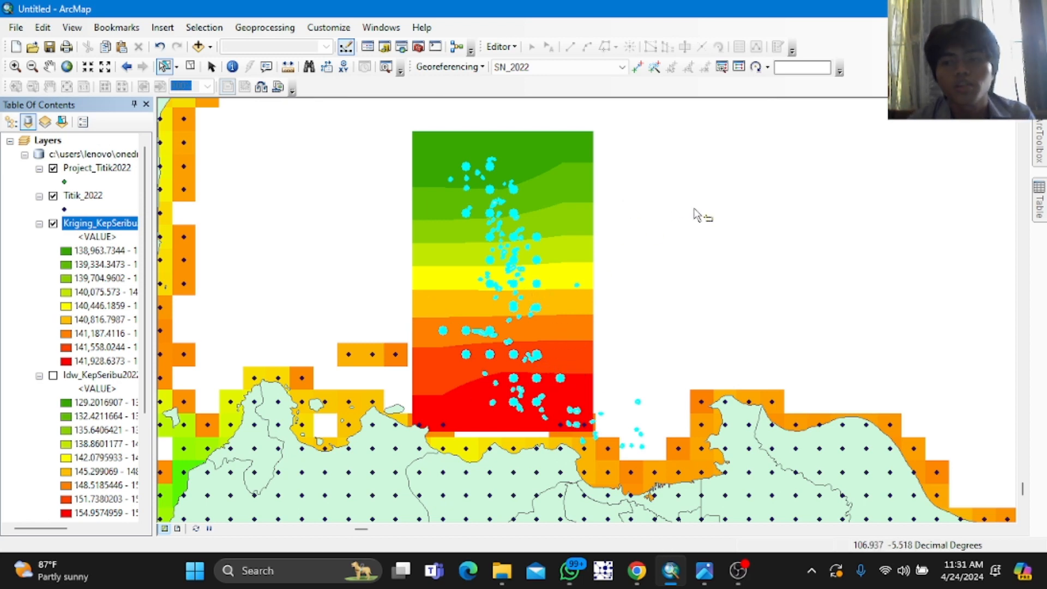
{"action": "left_click", "coordinate": [53, 224]}
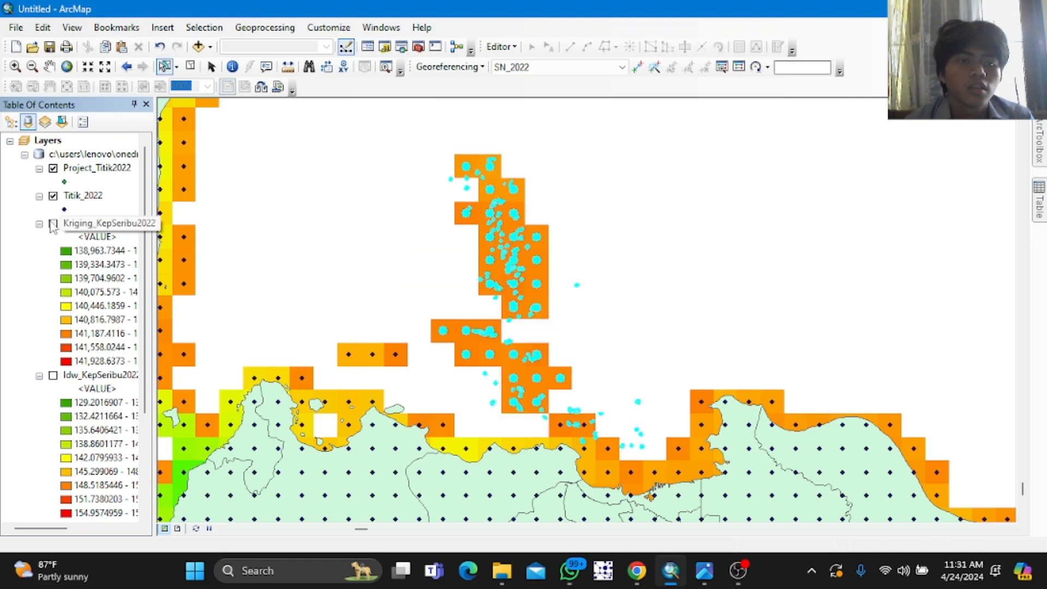
Step: Open the Natural Neighbor interpolation tool and set Titik_2022 as the input point features
{"action": "left_click", "coordinate": [1038, 142]}
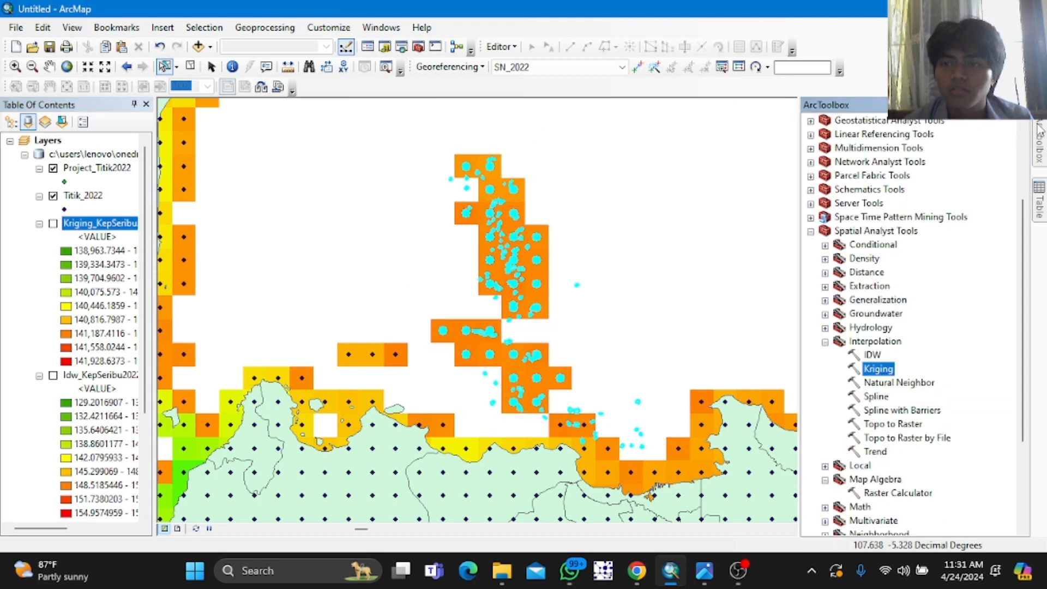
{"action": "double_click", "coordinate": [895, 383]}
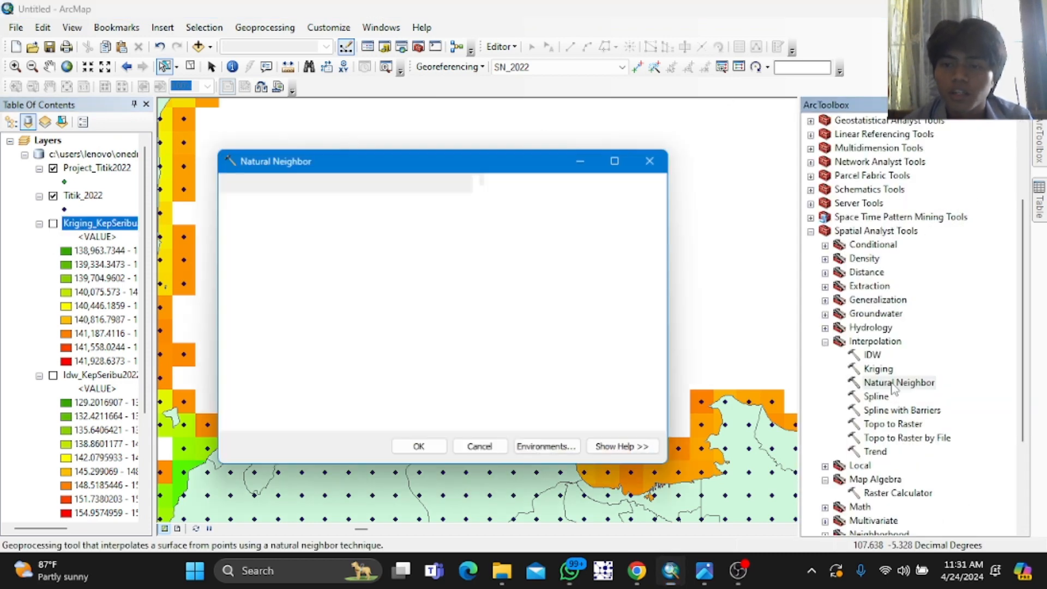
{"action": "left_click", "coordinate": [611, 204]}
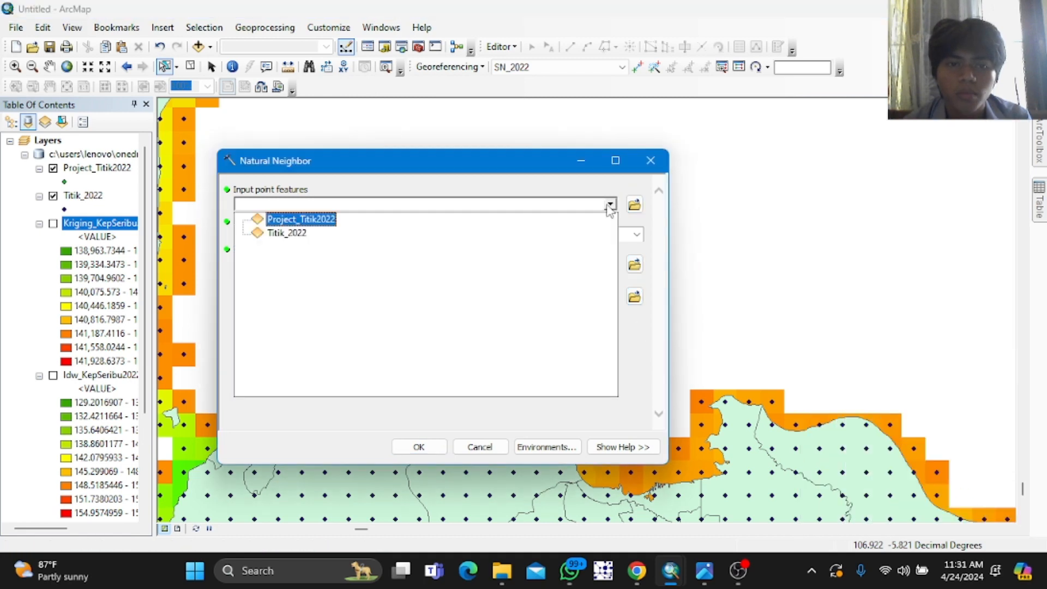
{"action": "left_click", "coordinate": [287, 234]}
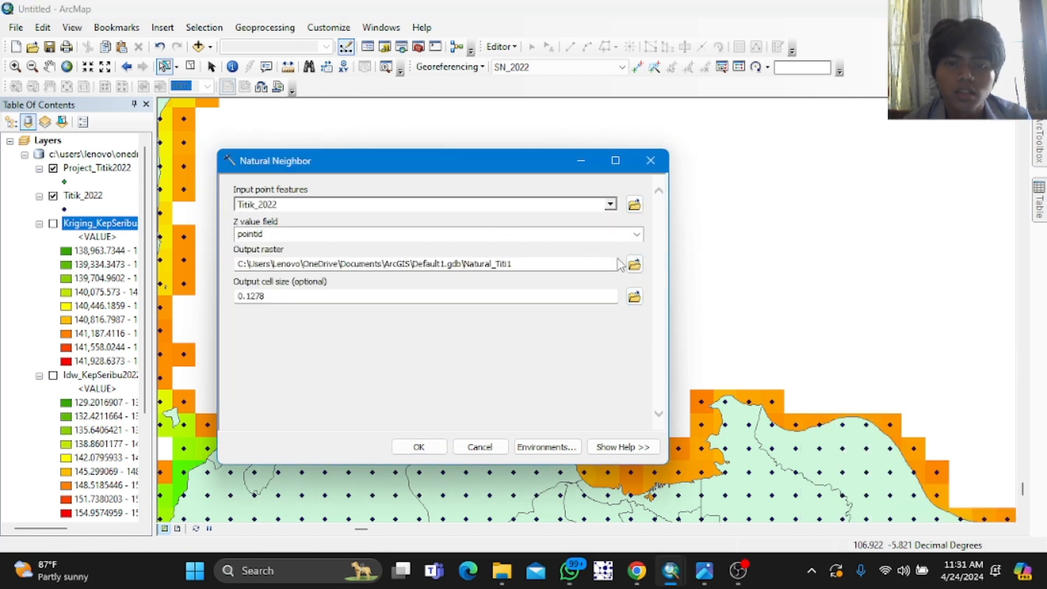
Step: Use grid_code as the Z value field, name the output raster Natural_KepSeribu2022, and run Natural Neighbor
{"action": "left_click", "coordinate": [636, 234]}
{"action": "left_click", "coordinate": [443, 260]}
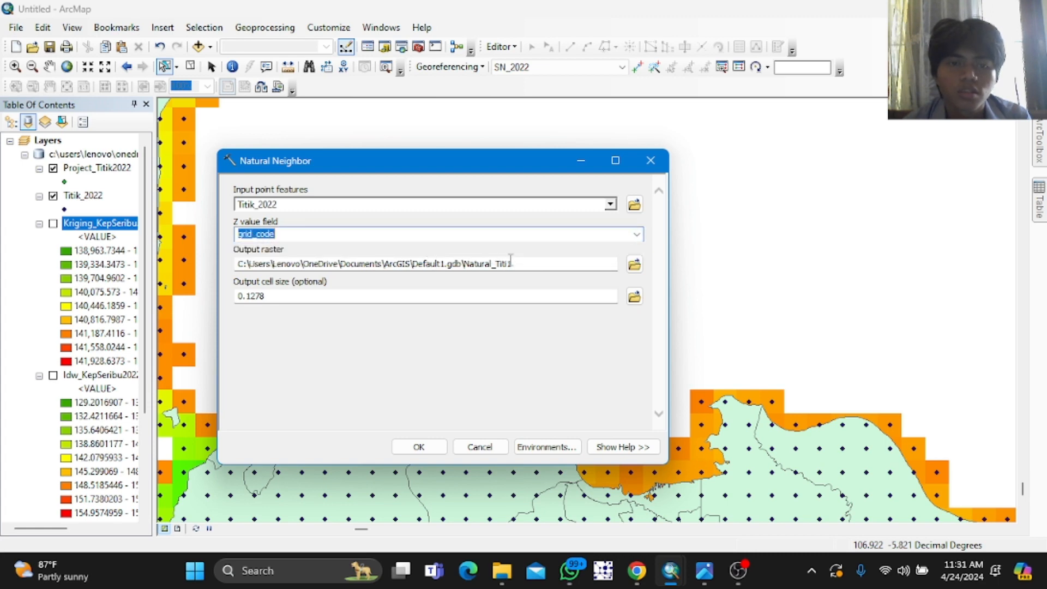
{"action": "left_click", "coordinate": [581, 263]}
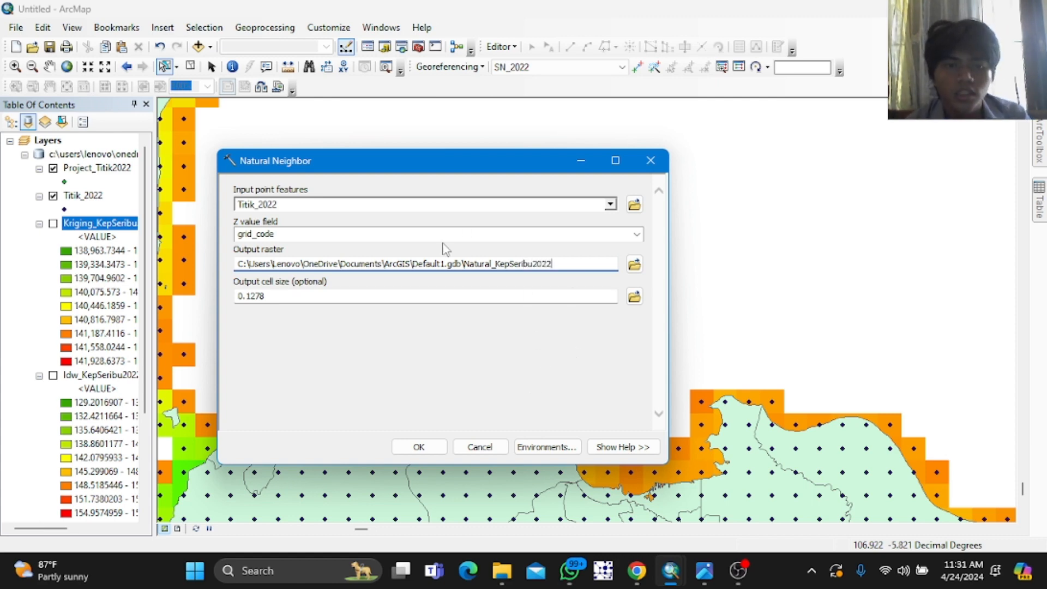
{"action": "left_click", "coordinate": [439, 450]}
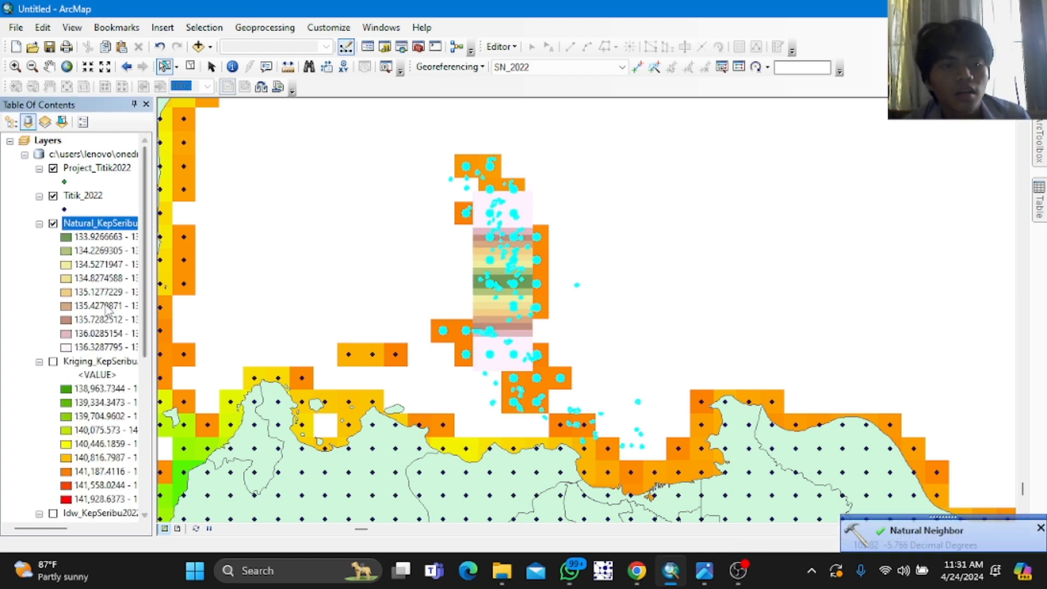
Step: Apply a green-to-yellow-to-red color ramp to the Natural_KepSeribu2022 layer's classified symbology, then hide the layer
{"action": "right_click", "coordinate": [105, 223]}
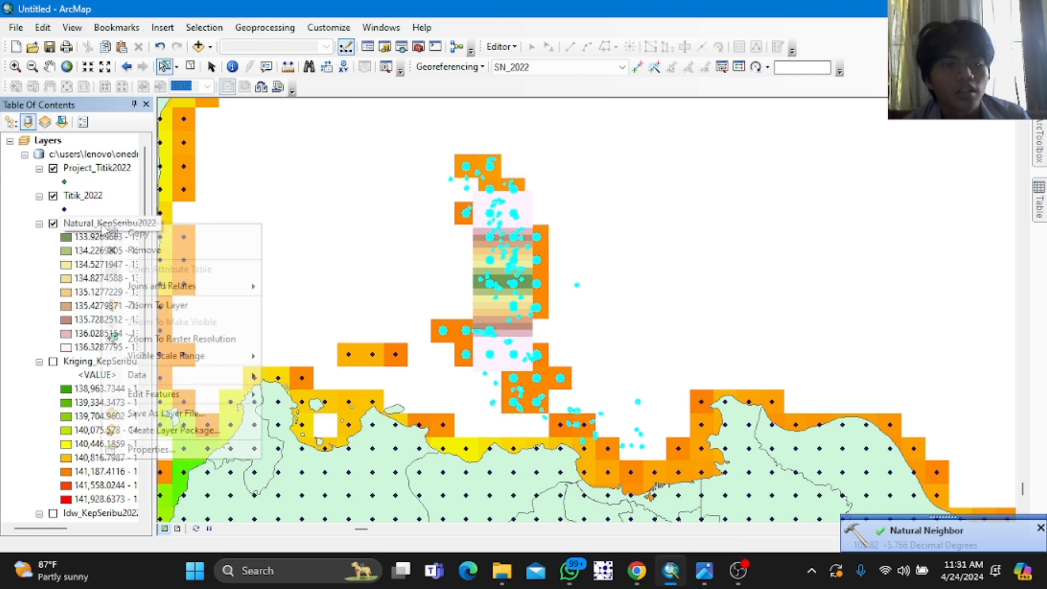
{"action": "left_click", "coordinate": [187, 455]}
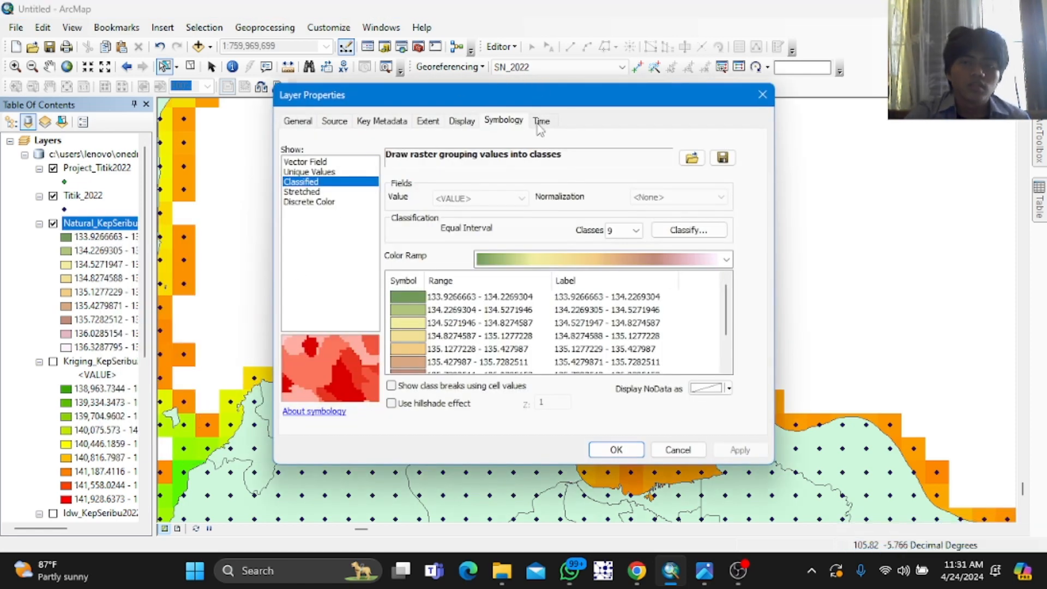
{"action": "left_click", "coordinate": [510, 259]}
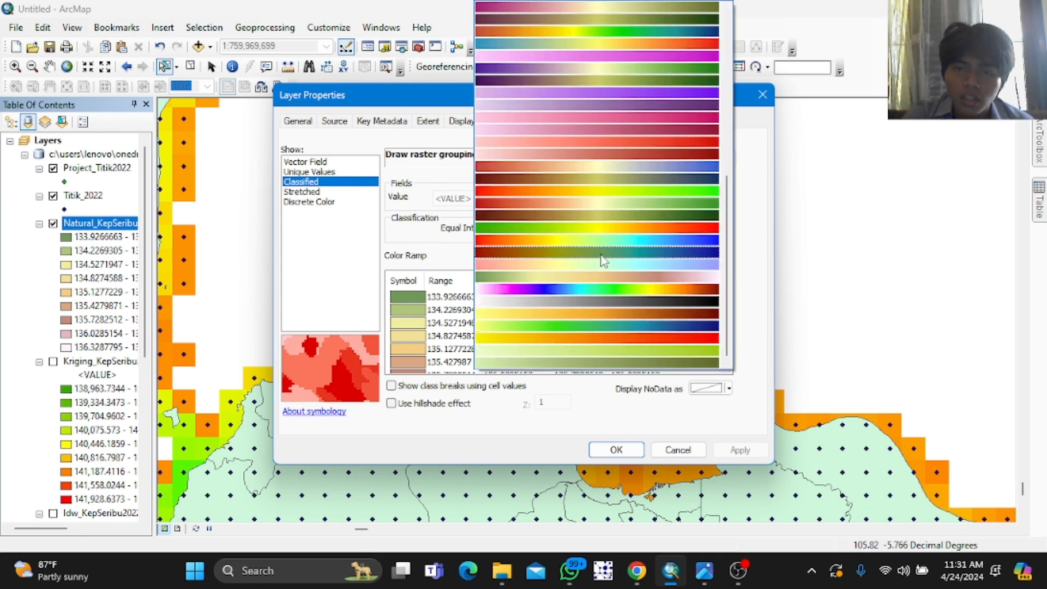
{"action": "left_click", "coordinate": [599, 228]}
{"action": "left_click", "coordinate": [742, 450]}
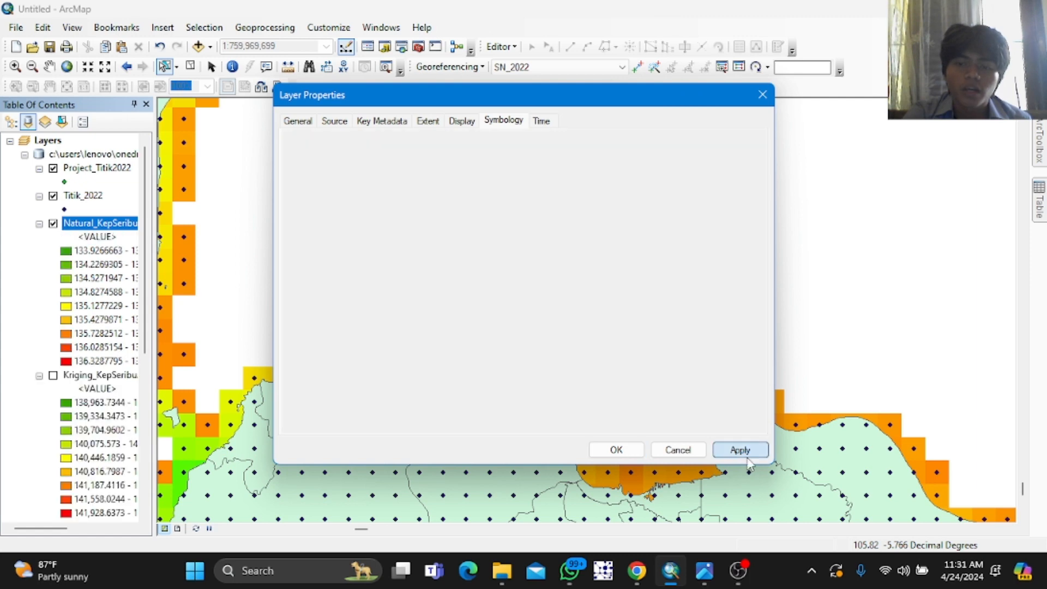
{"action": "left_click", "coordinate": [616, 451]}
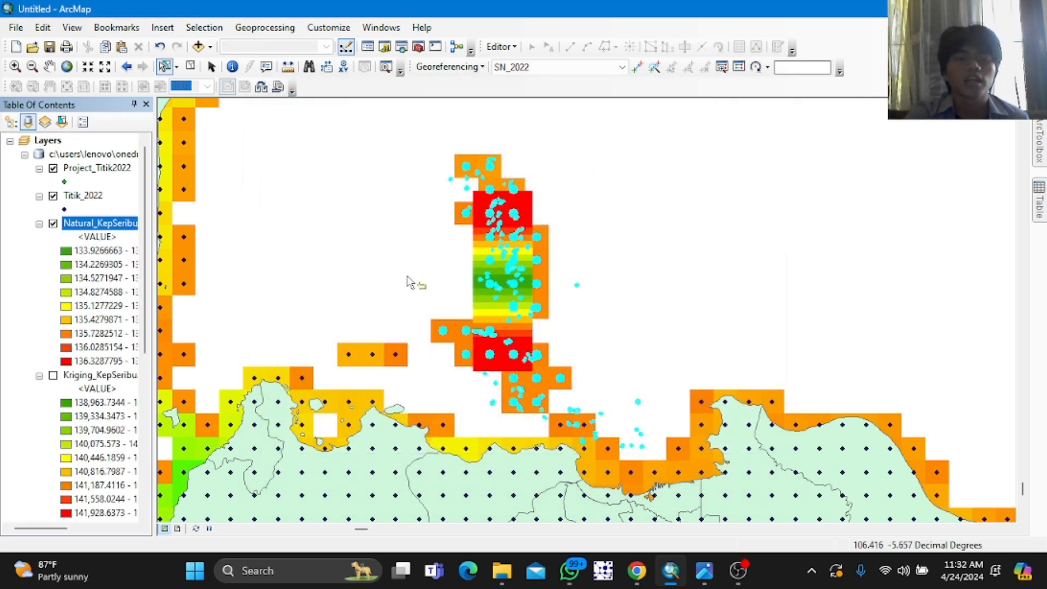
{"action": "left_click", "coordinate": [53, 224]}
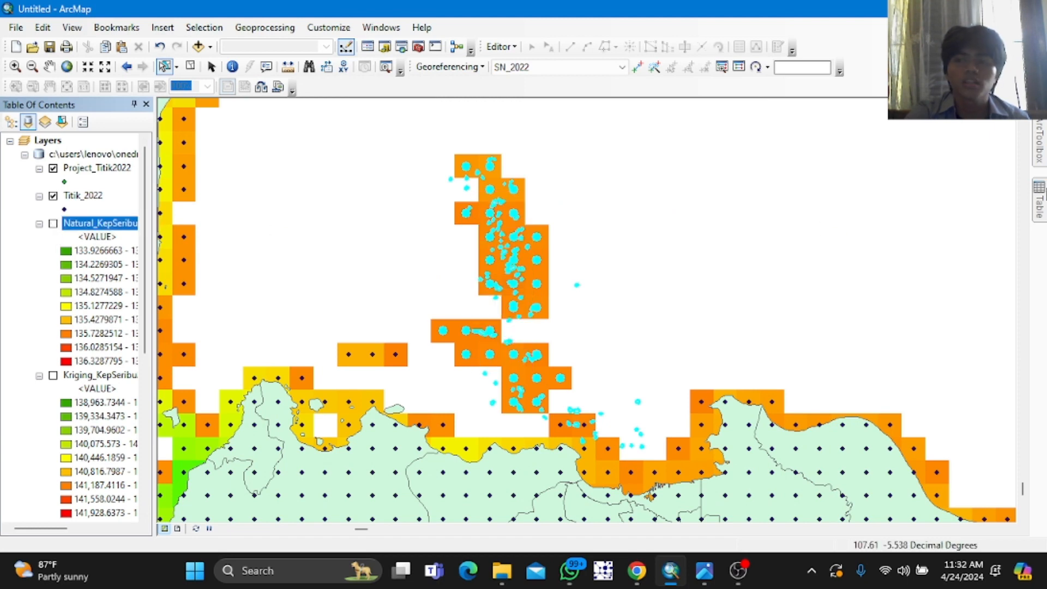
Step: Open the Spline interpolation tool with Titik_2022 as input points and grid_code as the Z value field
{"action": "mouse_move", "coordinate": [1039, 157]}
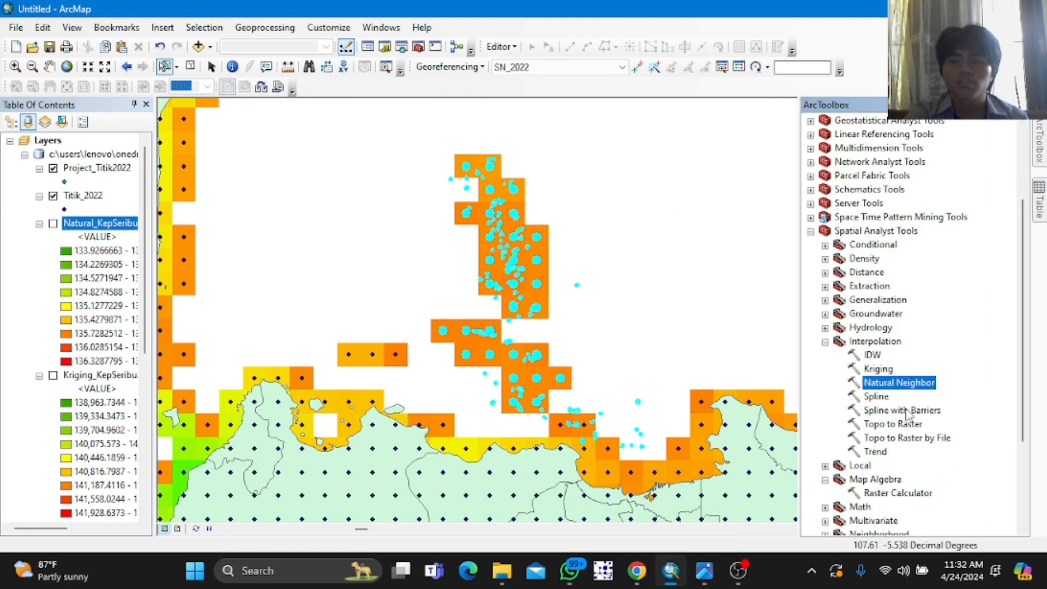
{"action": "double_click", "coordinate": [875, 398]}
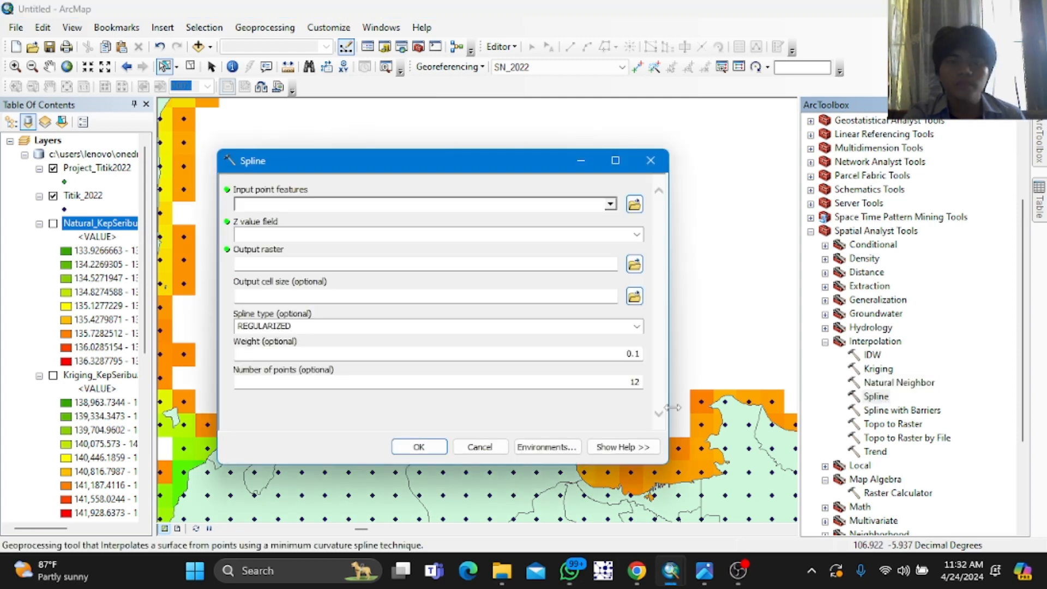
{"action": "left_click", "coordinate": [610, 205]}
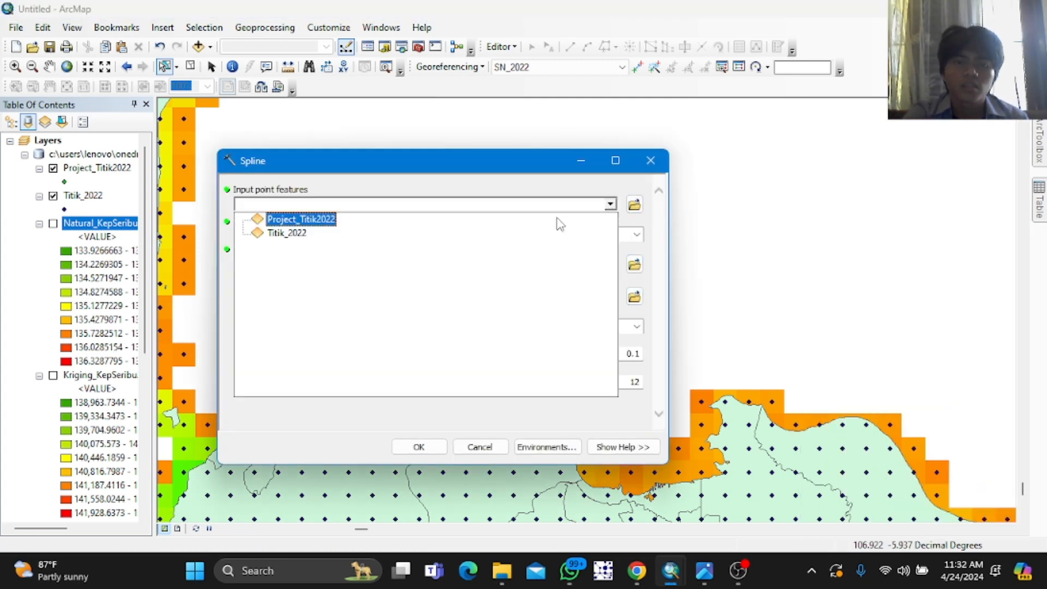
{"action": "left_click", "coordinate": [295, 243]}
{"action": "left_click", "coordinate": [643, 236]}
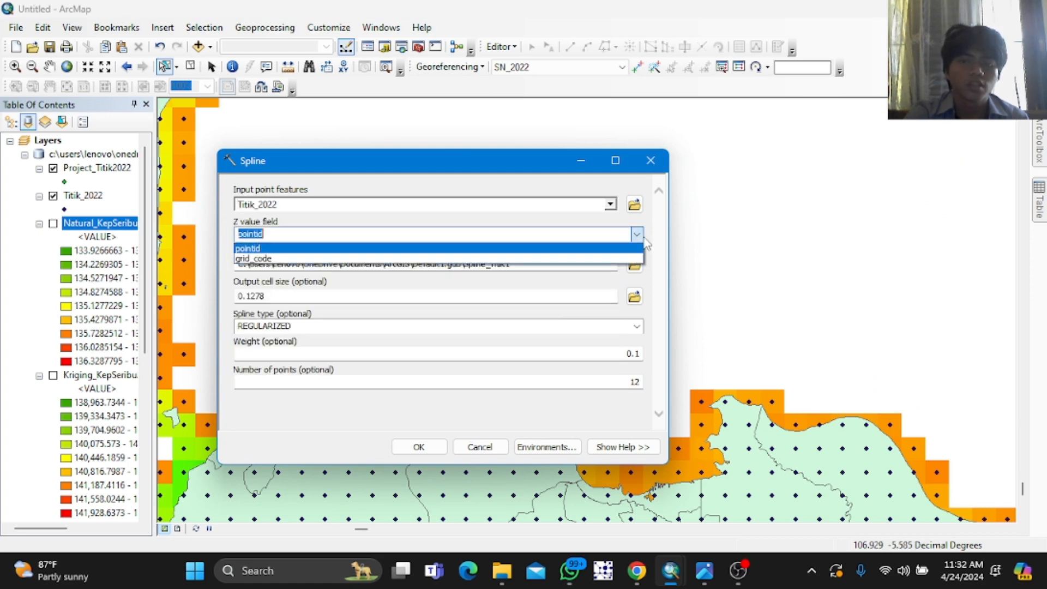
{"action": "left_click", "coordinate": [302, 259]}
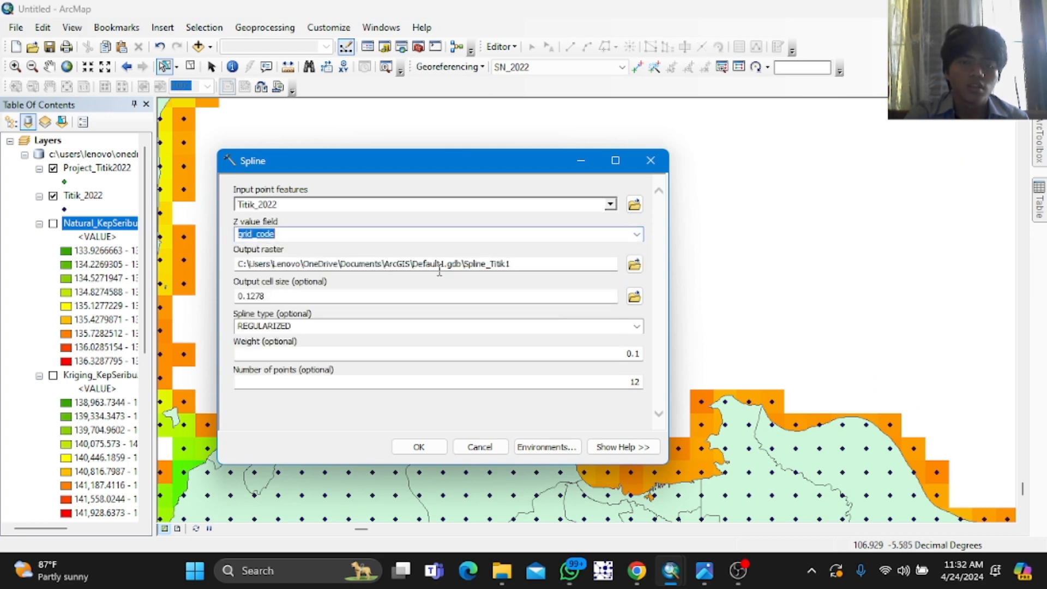
Step: Rename the Spline output raster to Spline_KepSeribu2022
{"action": "left_click", "coordinate": [564, 263]}
{"action": "key", "text": "BackSpace"}
{"action": "key", "text": "BackSpace"}
{"action": "key", "text": "BackSpace"}
{"action": "key", "text": "BackSpace"}
{"action": "key", "text": "BackSpace"}
{"action": "key", "text": "BackSpace"}
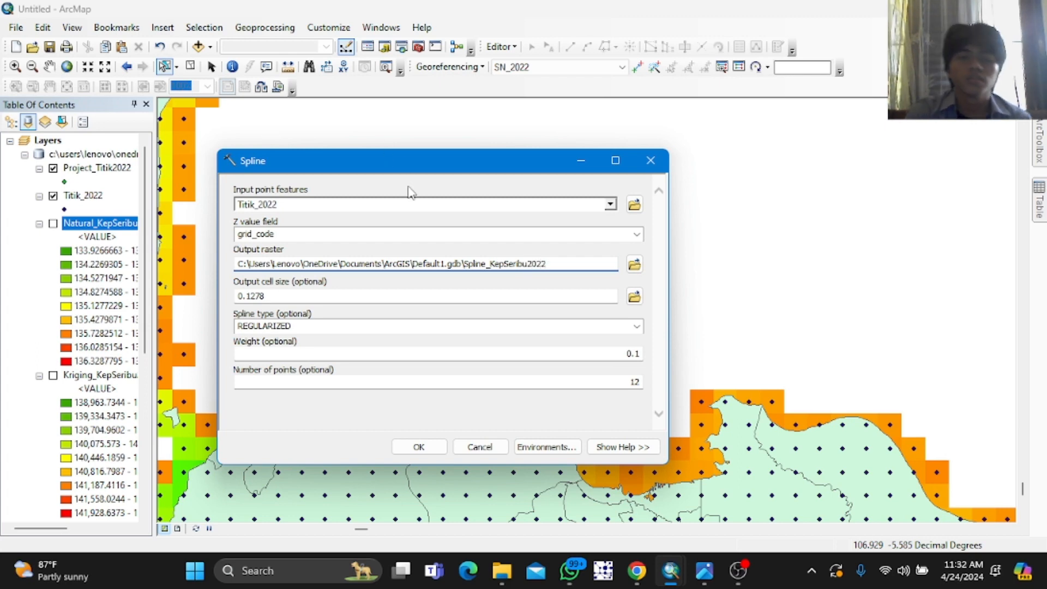
Step: Set the spline type to TENSION and run the Spline interpolation
{"action": "left_click", "coordinate": [406, 343]}
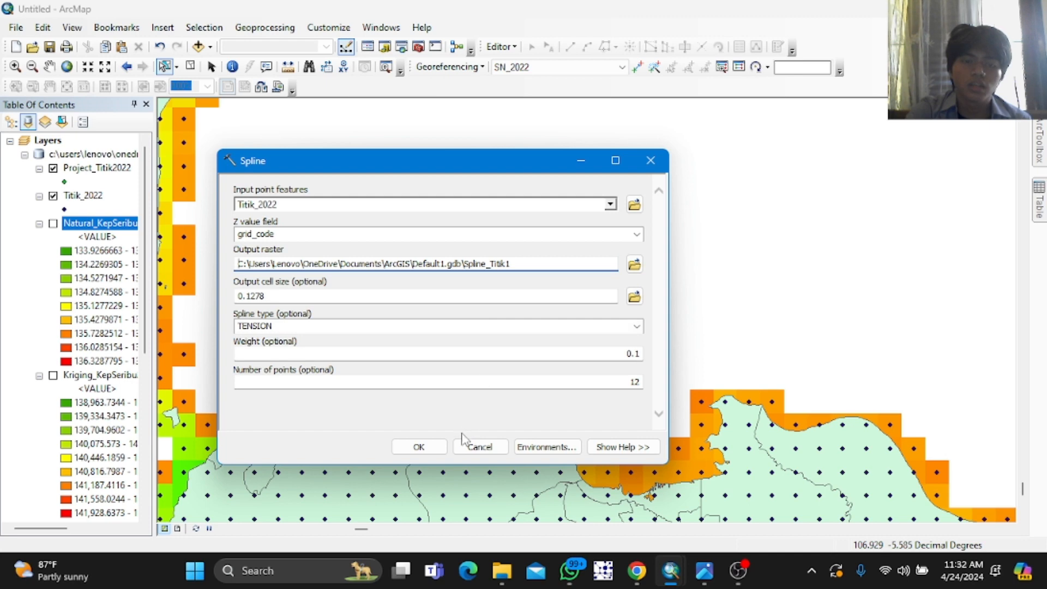
{"action": "left_click", "coordinate": [418, 447]}
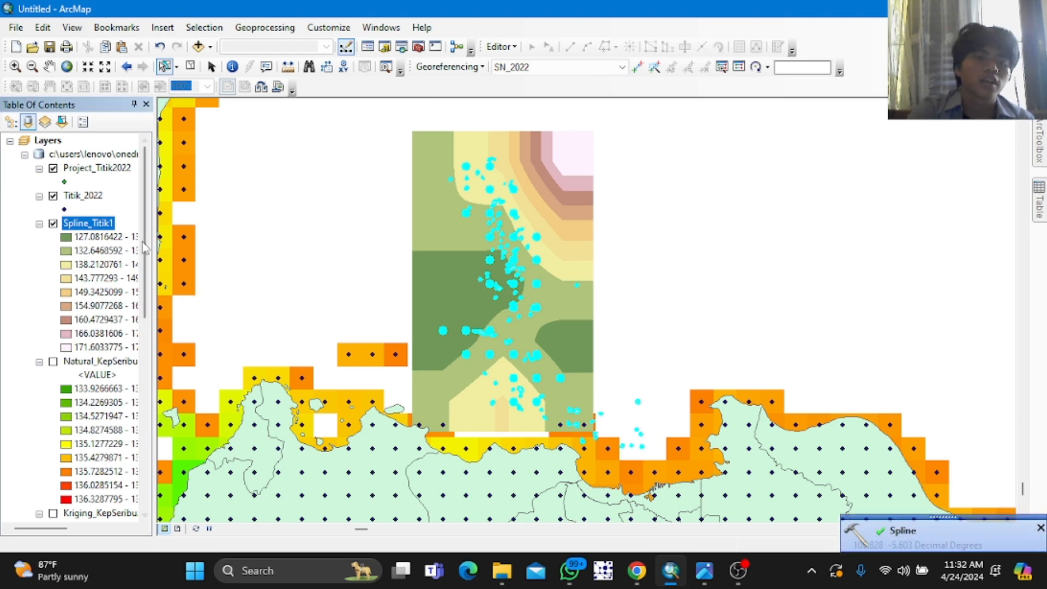
Step: Apply a green-to-yellow-to-red color ramp to the Spline_Titik1 layer's classified symbology, then hide the layer
{"action": "right_click", "coordinate": [103, 229]}
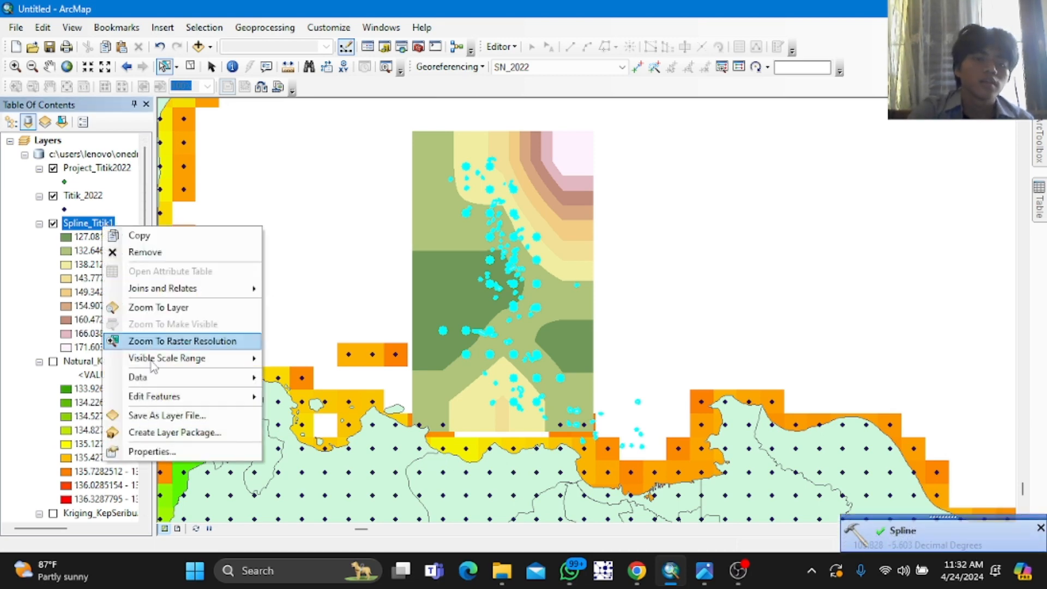
{"action": "left_click", "coordinate": [148, 451]}
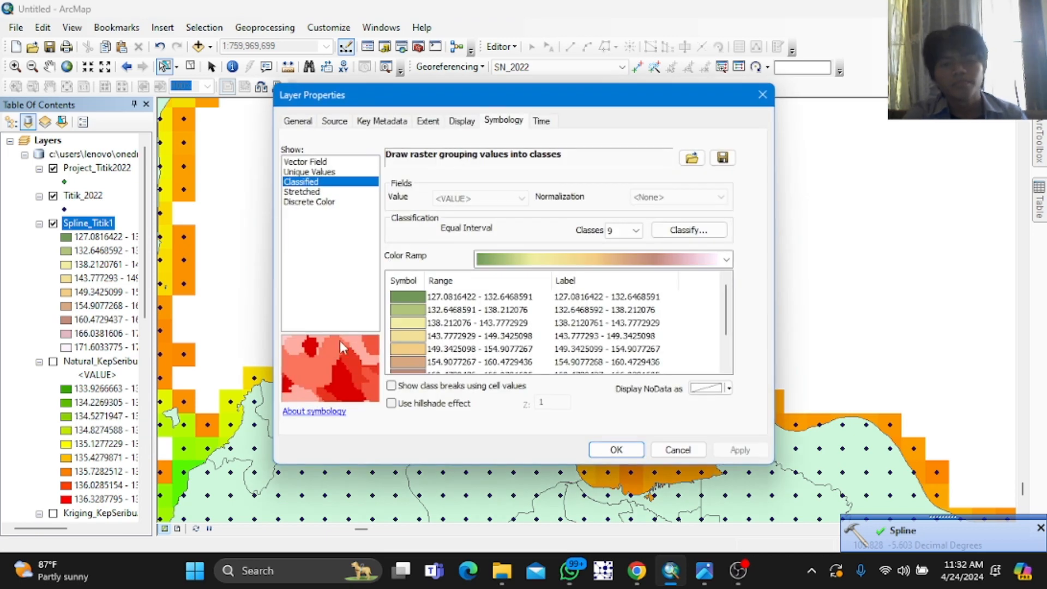
{"action": "left_click", "coordinate": [548, 260]}
{"action": "scroll", "coordinate": [548, 261], "scroll_direction": "down", "scroll_amount": 2}
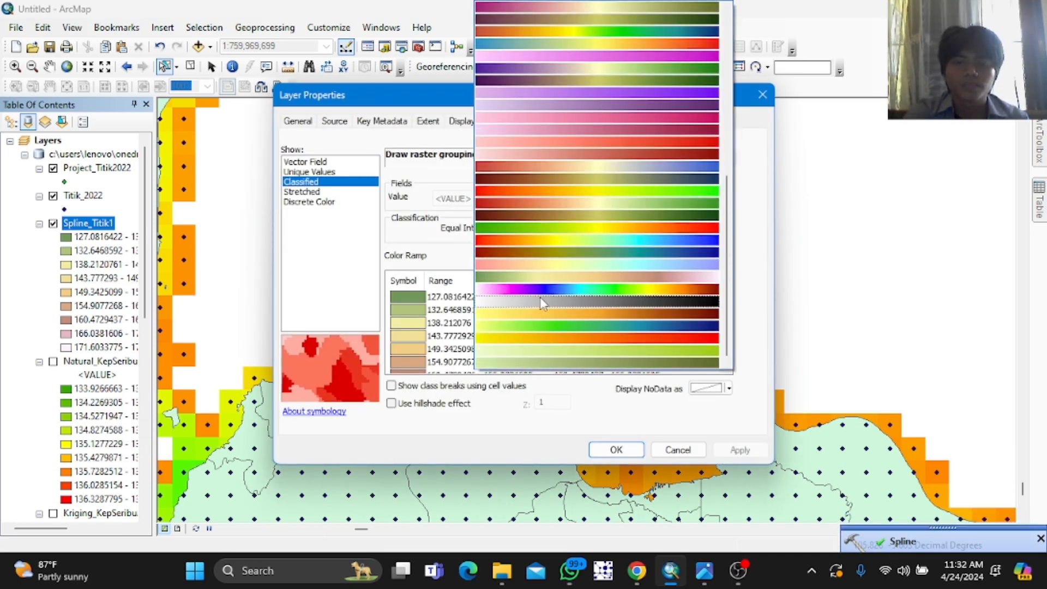
{"action": "left_click", "coordinate": [554, 228]}
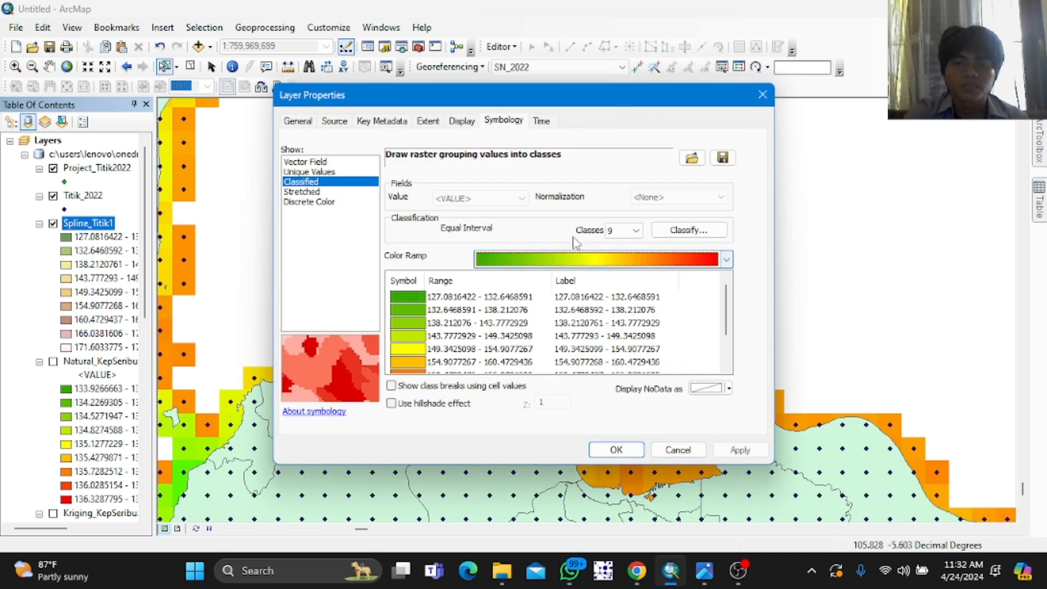
{"action": "left_click", "coordinate": [736, 449]}
{"action": "left_click", "coordinate": [616, 449]}
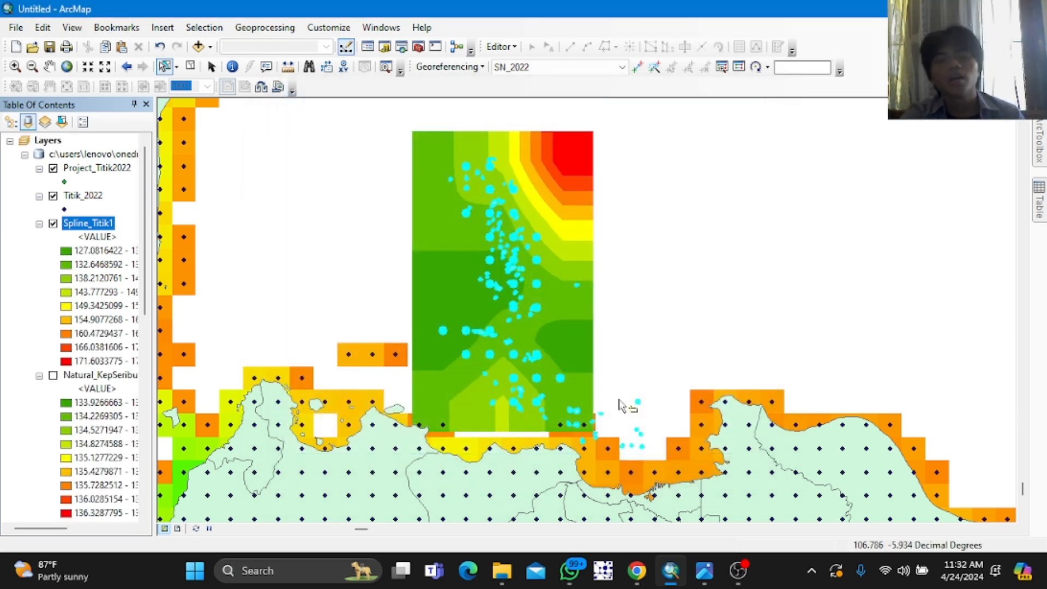
{"action": "left_click", "coordinate": [53, 223]}
Step: Briefly display and hide the Idw_KepSeribu2022 and Kriging_KepSeribu2022 rasters to compare their rainfall surfaces
{"action": "scroll", "coordinate": [75, 245], "scroll_direction": "down", "scroll_amount": 10}
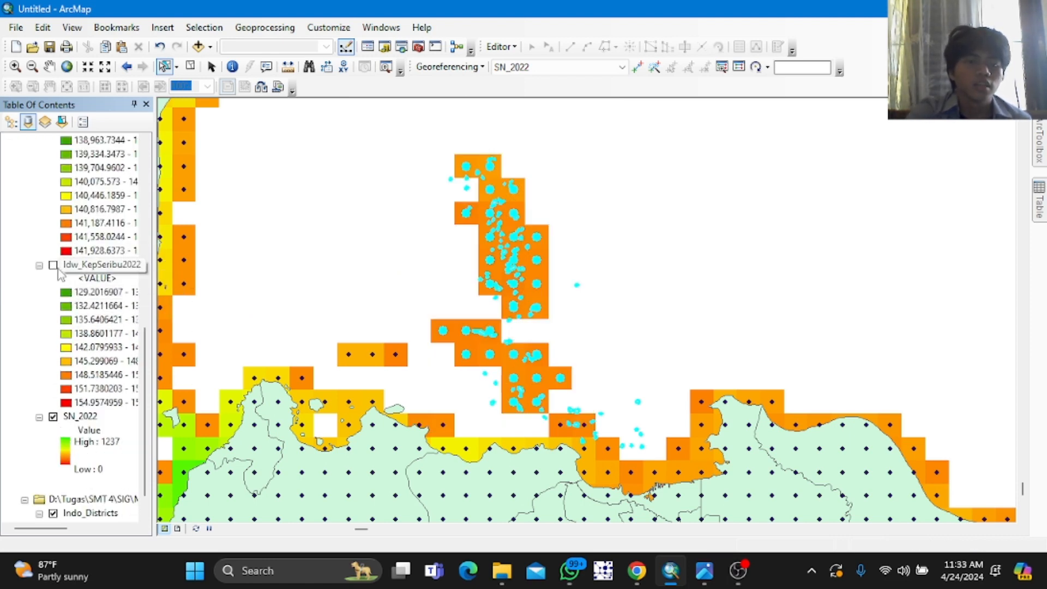
{"action": "left_click", "coordinate": [53, 266]}
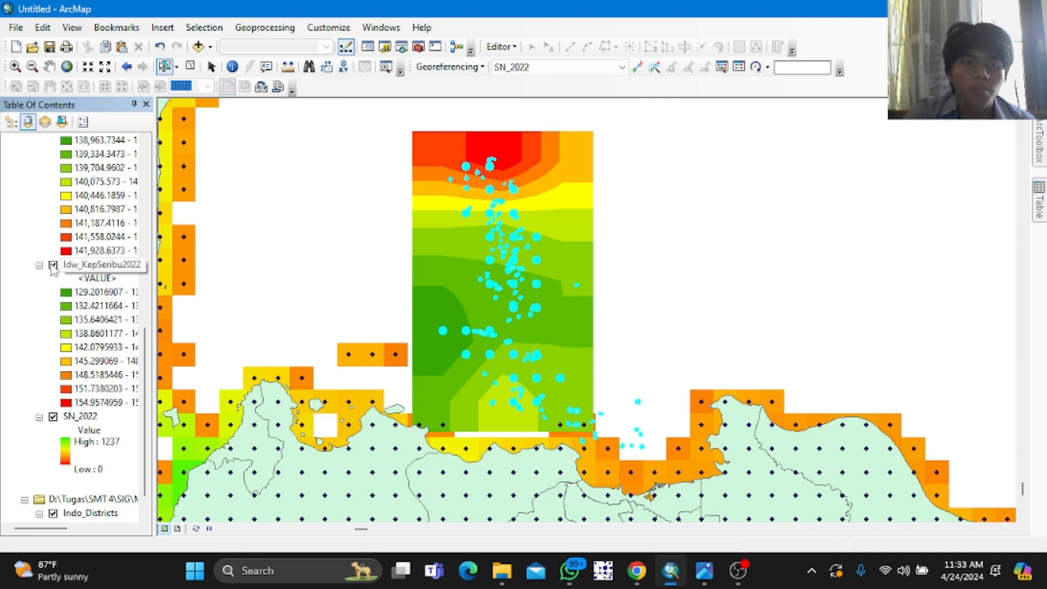
{"action": "left_click", "coordinate": [53, 266]}
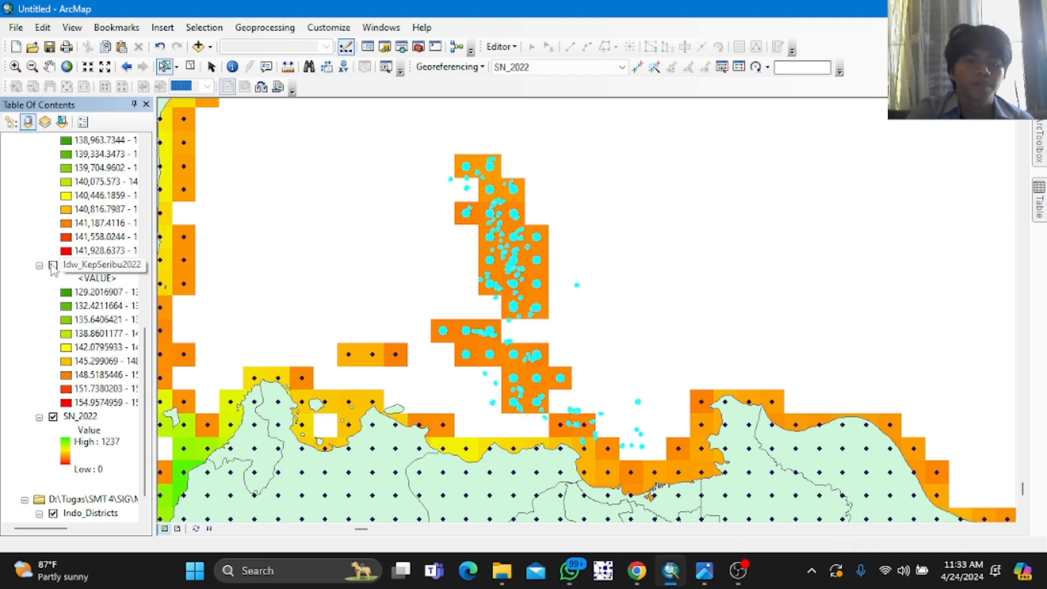
{"action": "scroll", "coordinate": [54, 262], "scroll_direction": "up", "scroll_amount": 3}
{"action": "left_click", "coordinate": [53, 252]}
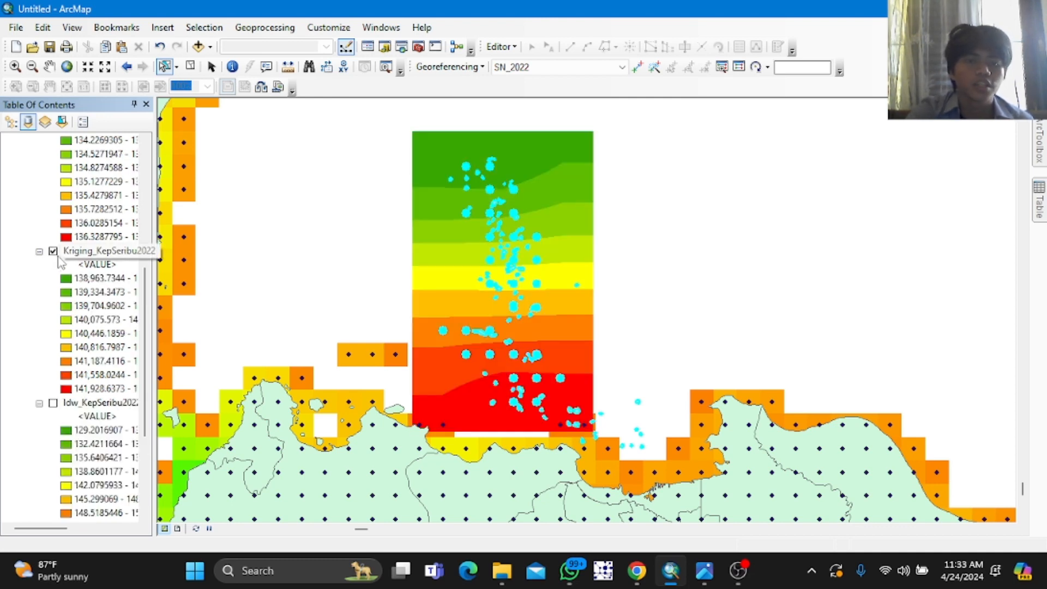
{"action": "left_click", "coordinate": [53, 252]}
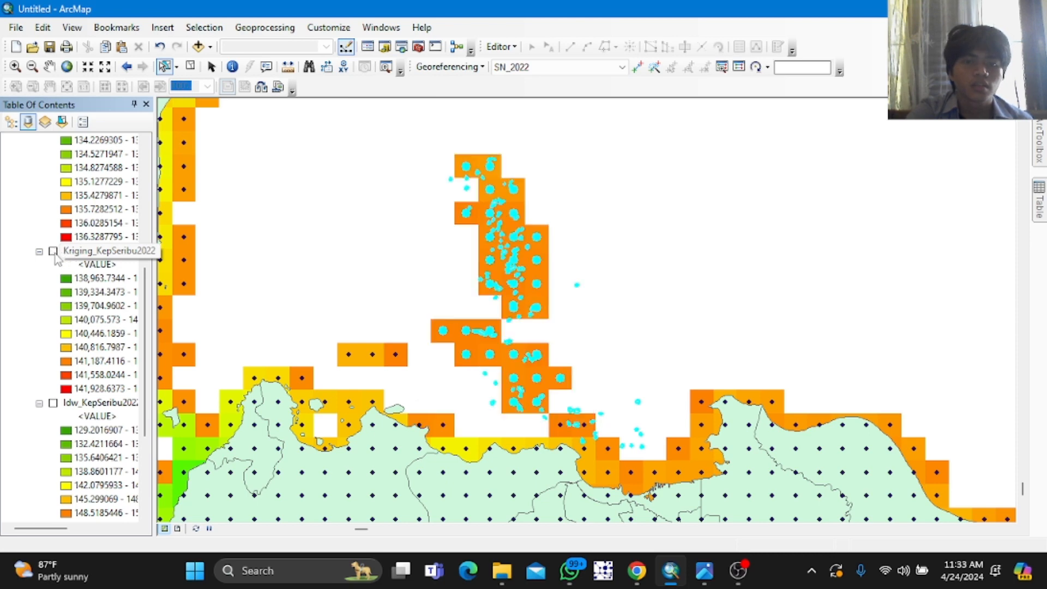
Step: Briefly display and hide the Natural_KepSeribu2022 and Spline_Titik1 rasters to compare their rainfall surfaces
{"action": "scroll", "coordinate": [56, 255], "scroll_direction": "up", "scroll_amount": 3}
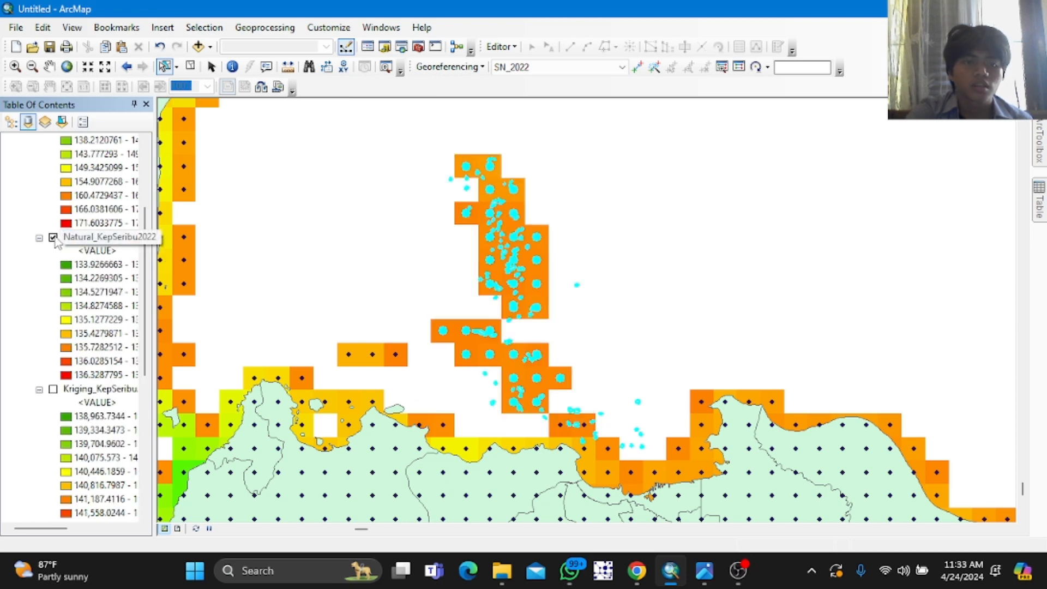
{"action": "left_click", "coordinate": [53, 238]}
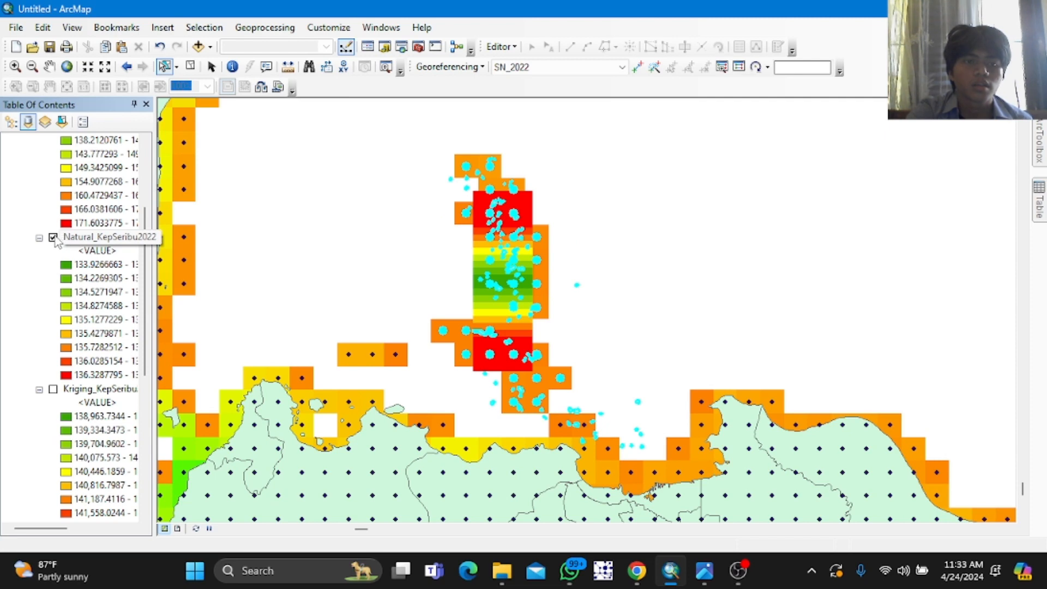
{"action": "left_click", "coordinate": [53, 238]}
{"action": "scroll", "coordinate": [55, 237], "scroll_direction": "up", "scroll_amount": 3}
{"action": "left_click", "coordinate": [52, 223]}
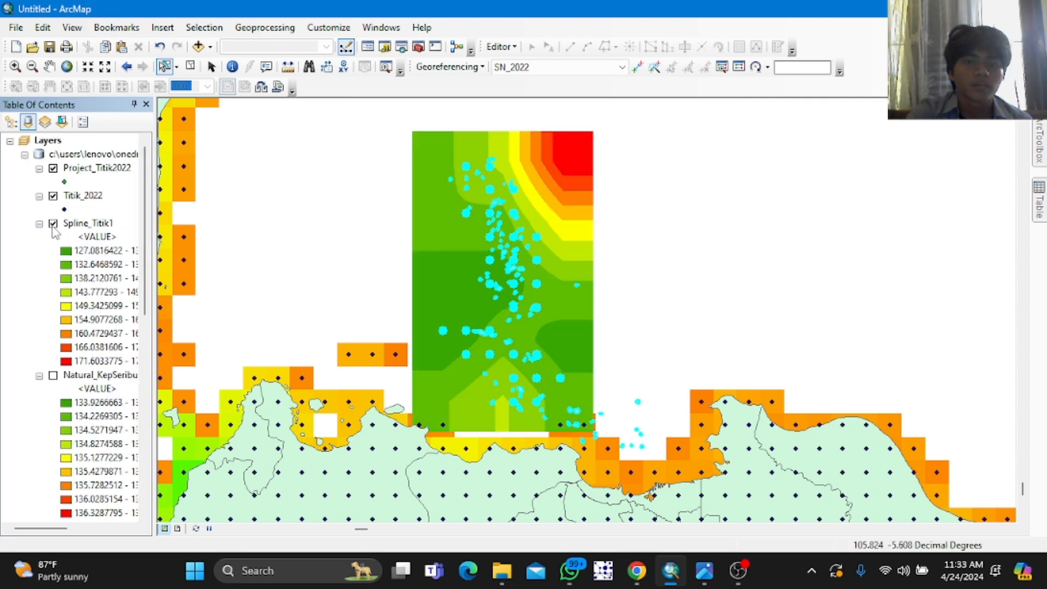
{"action": "left_click", "coordinate": [54, 224]}
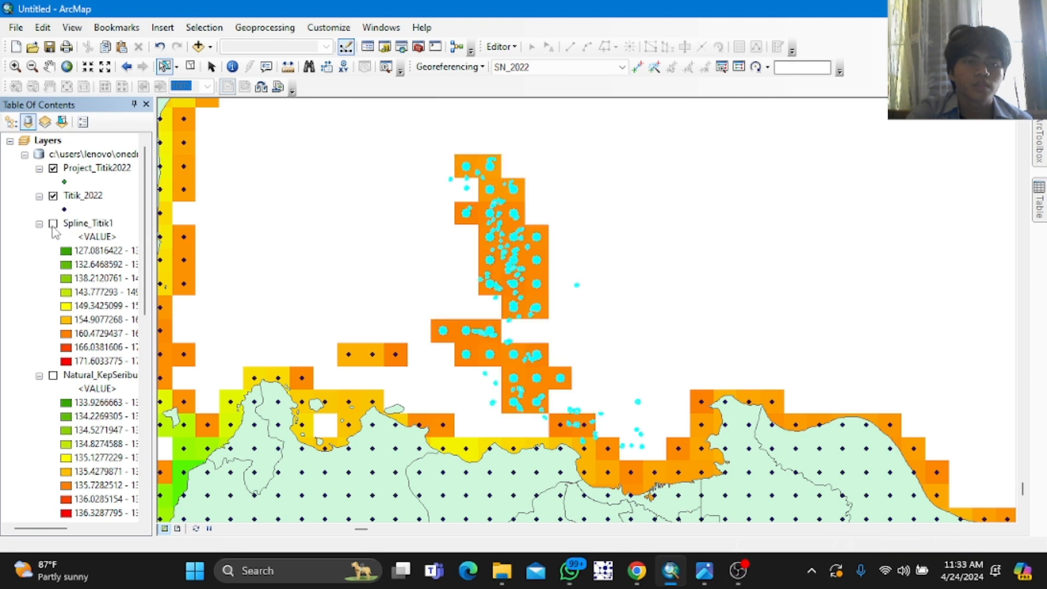